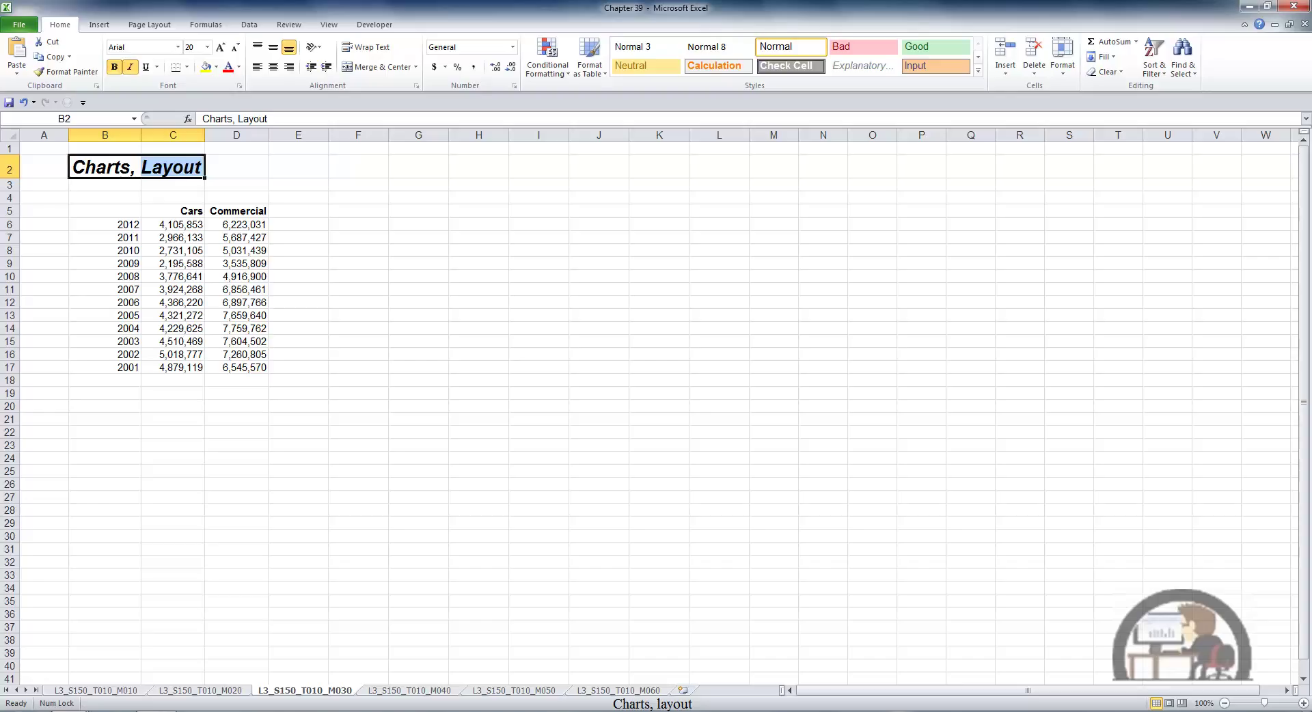
# - Insert a 2-D clustered column chart of the yearly Cars and Commercial data and enlarge it to fill the space beside the table
pyautogui.click(194, 273)
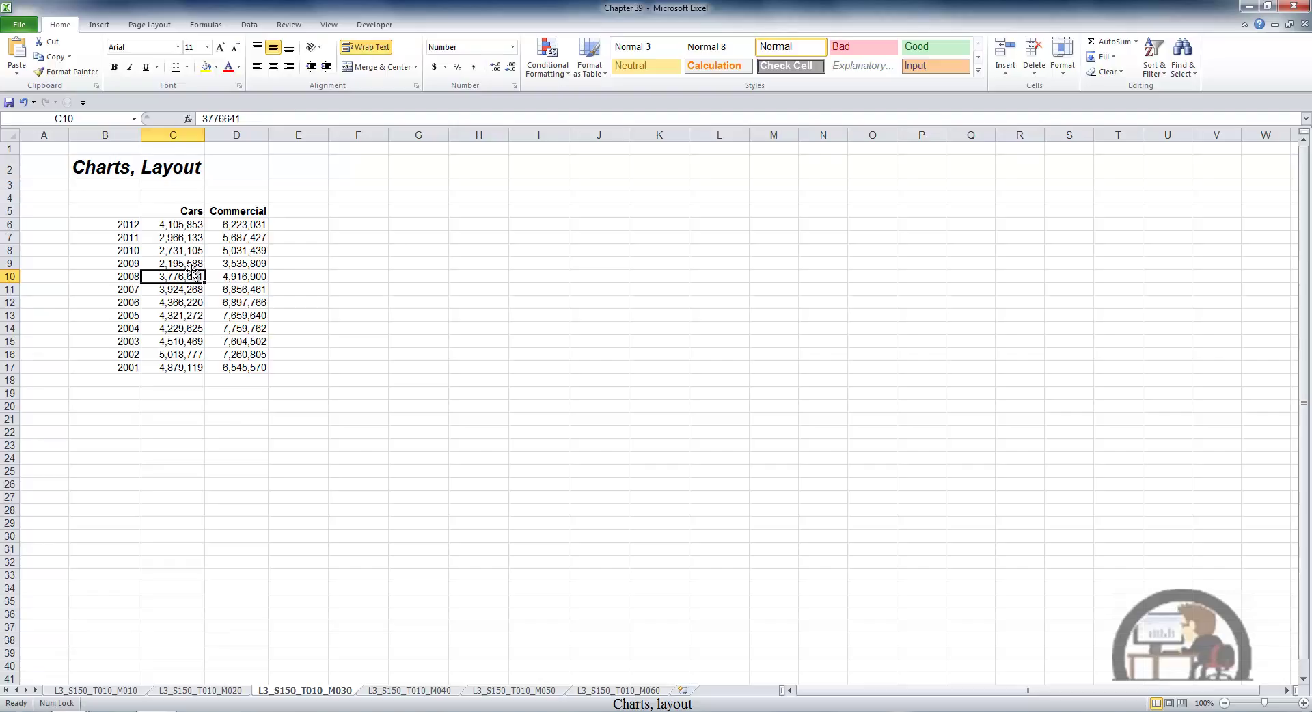
pyautogui.click(99, 26)
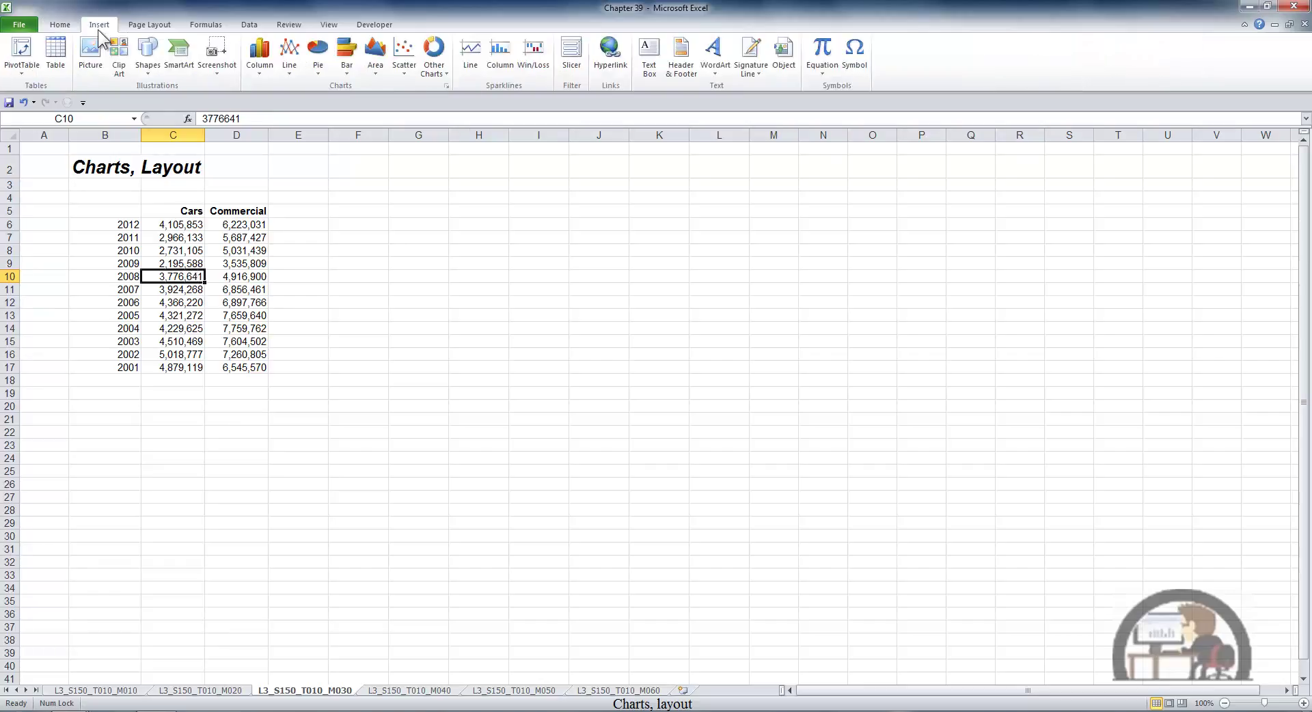
pyautogui.click(259, 65)
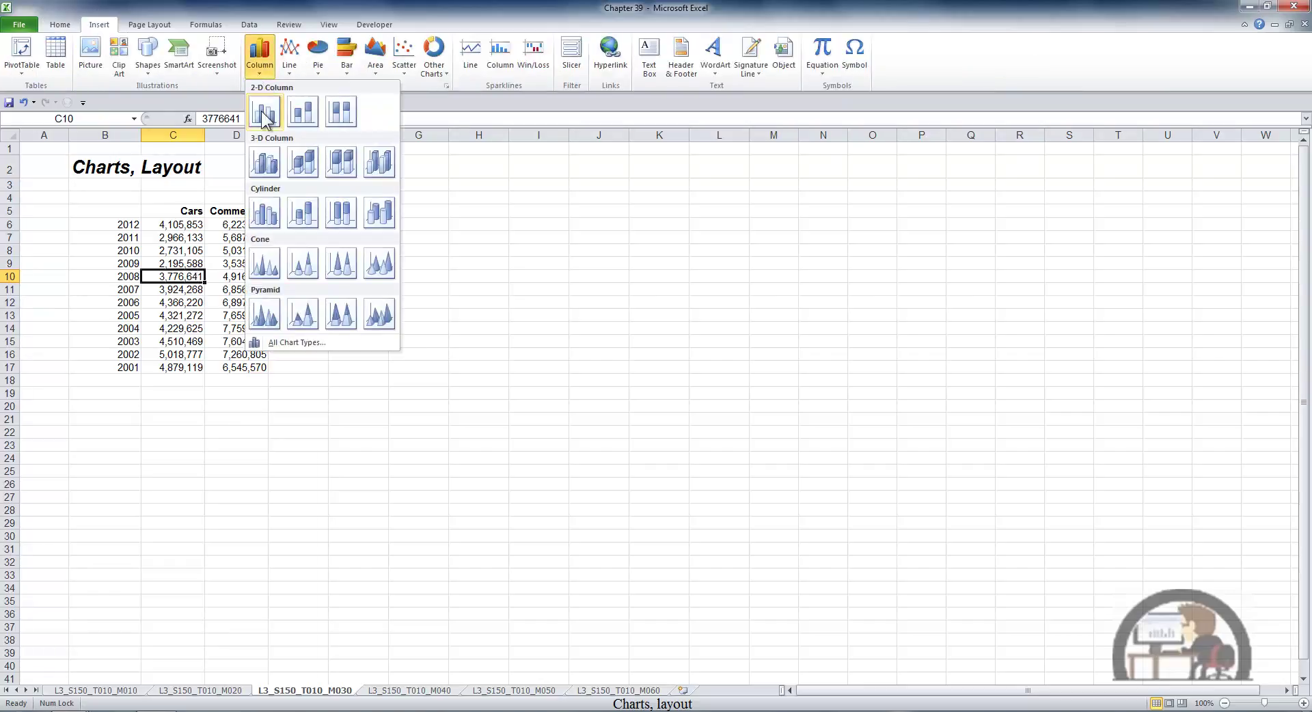
pyautogui.click(263, 112)
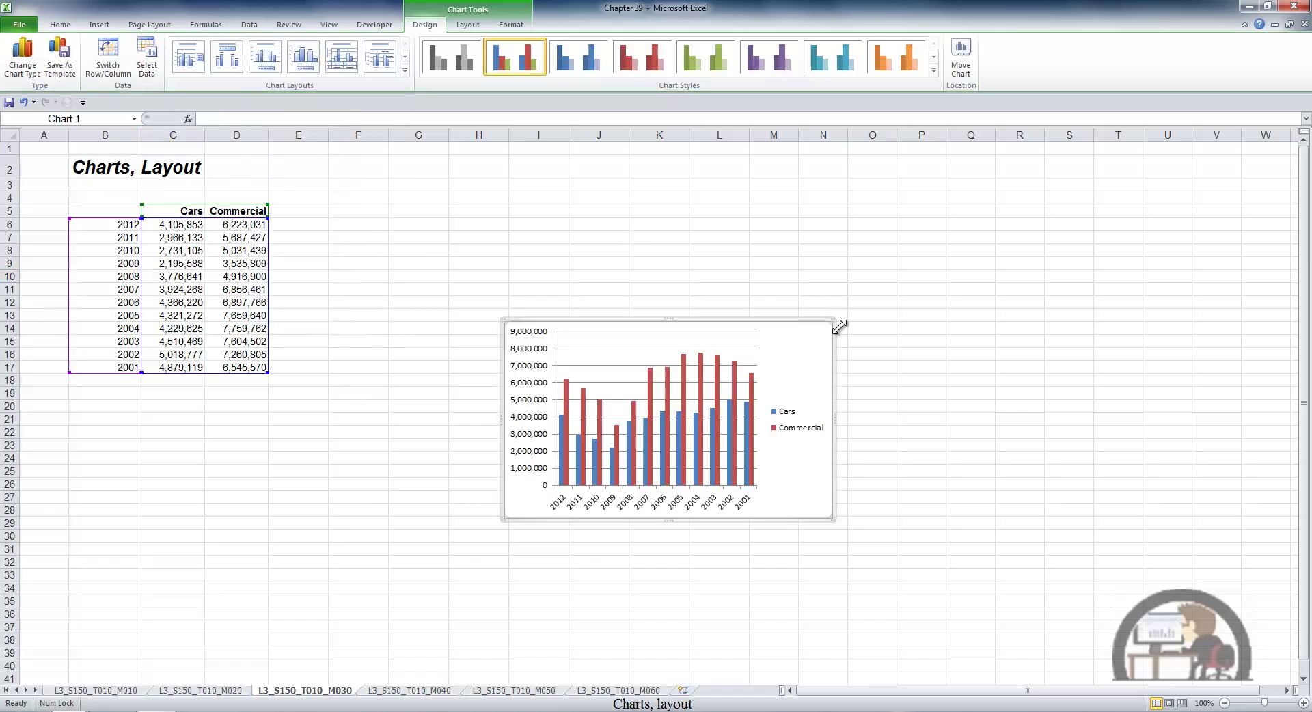
pyautogui.moveTo(840, 326); pyautogui.dragTo(1143, 198)
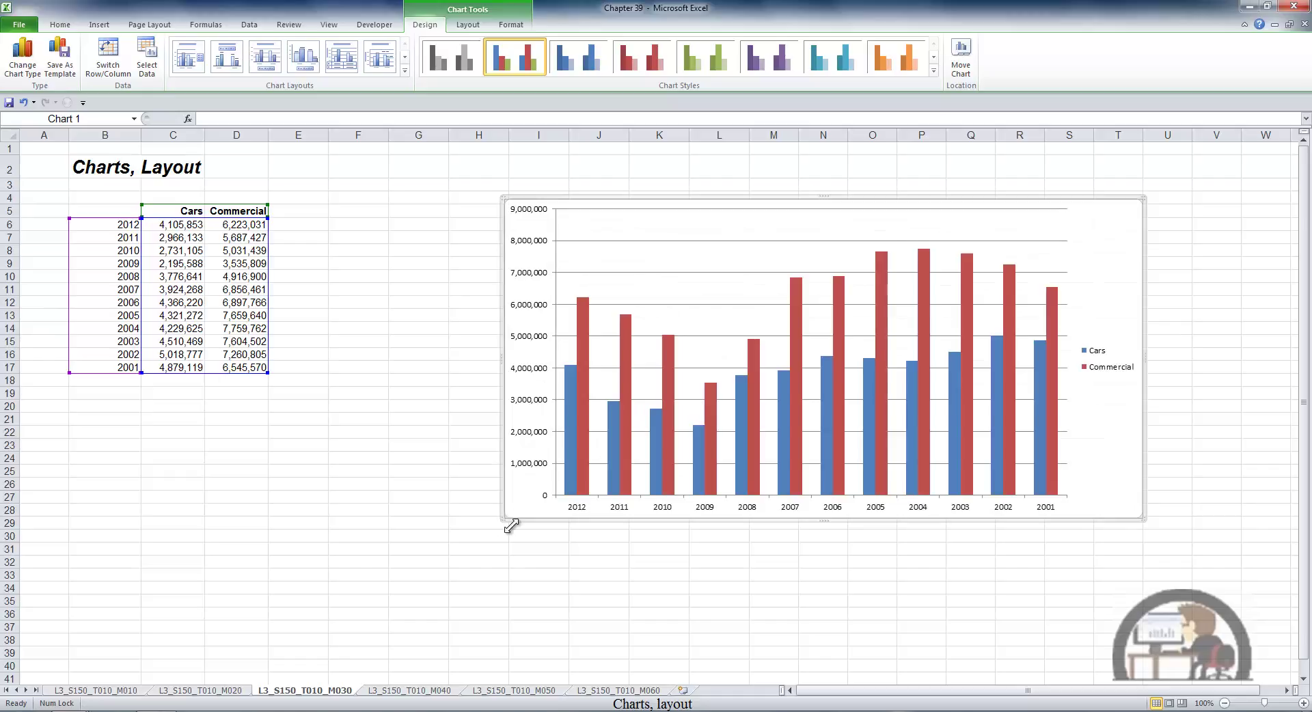
pyautogui.moveTo(504, 519); pyautogui.dragTo(310, 667)
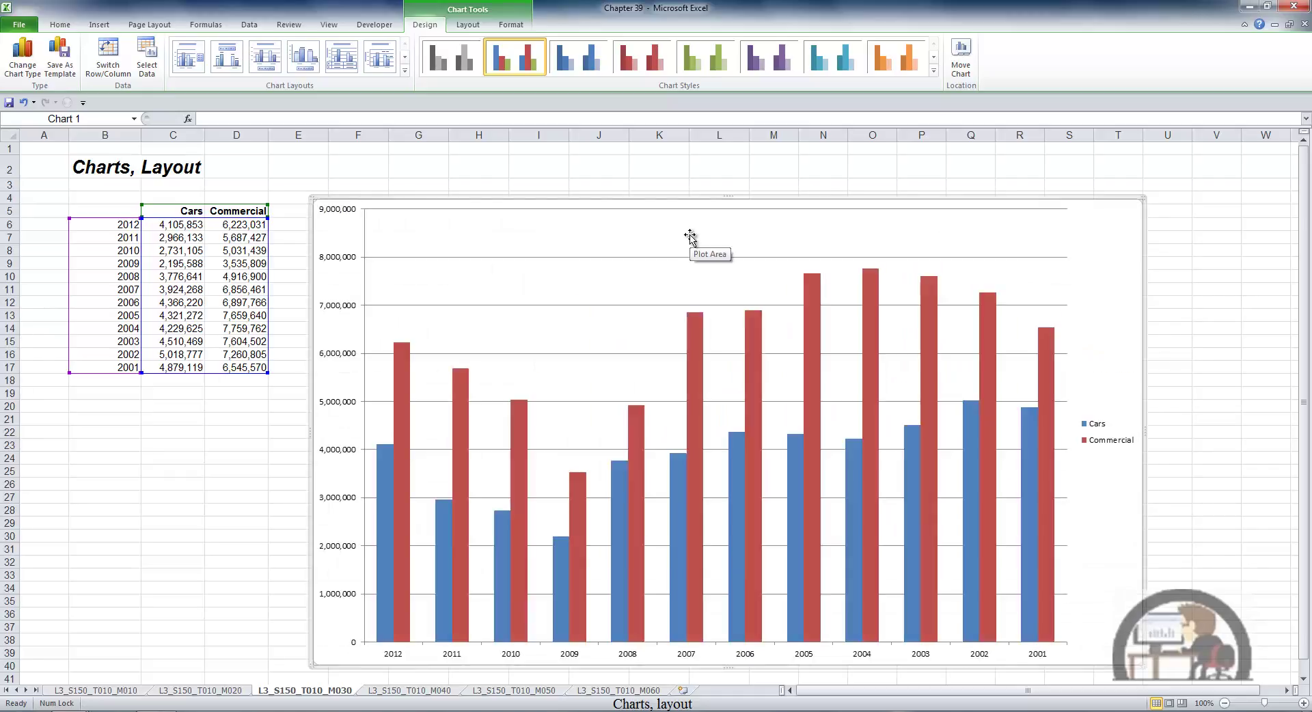
# - Shrink the chart's plot area and reposition it near the middle of the chart, leaving free space above and beside it
pyautogui.click(690, 237)
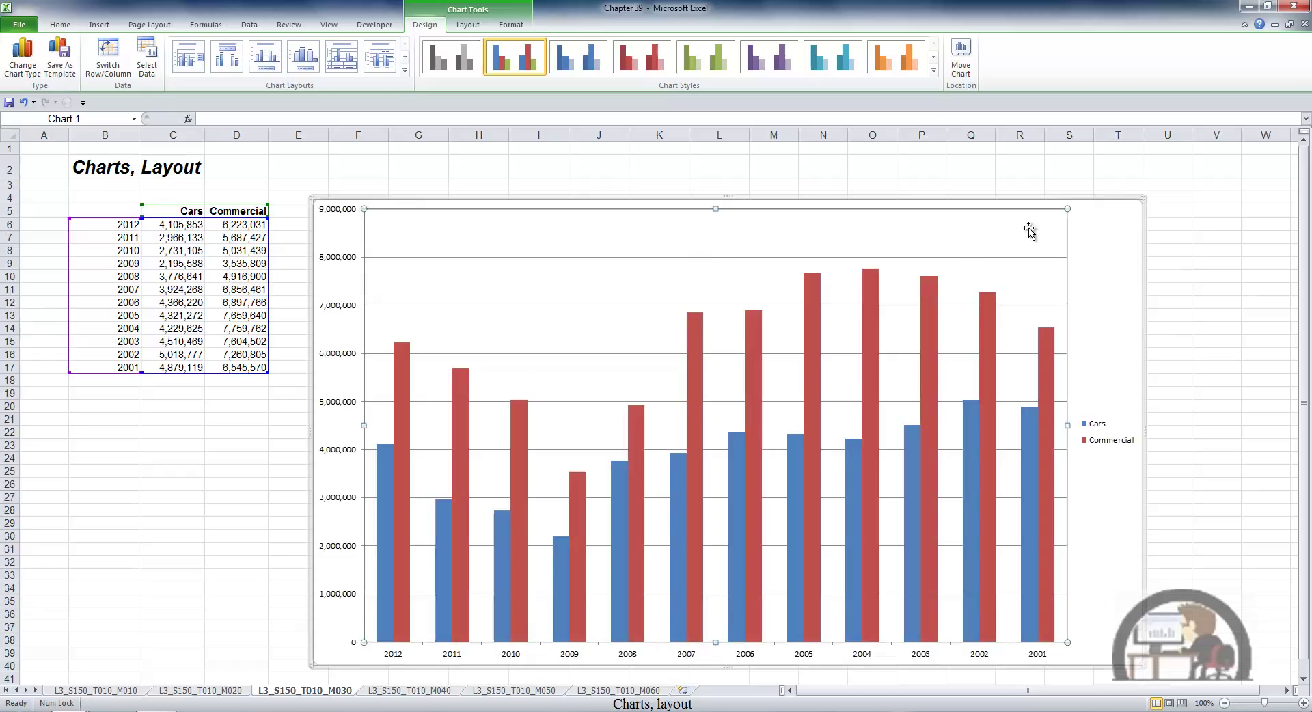
pyautogui.moveTo(1073, 214); pyautogui.dragTo(900, 341)
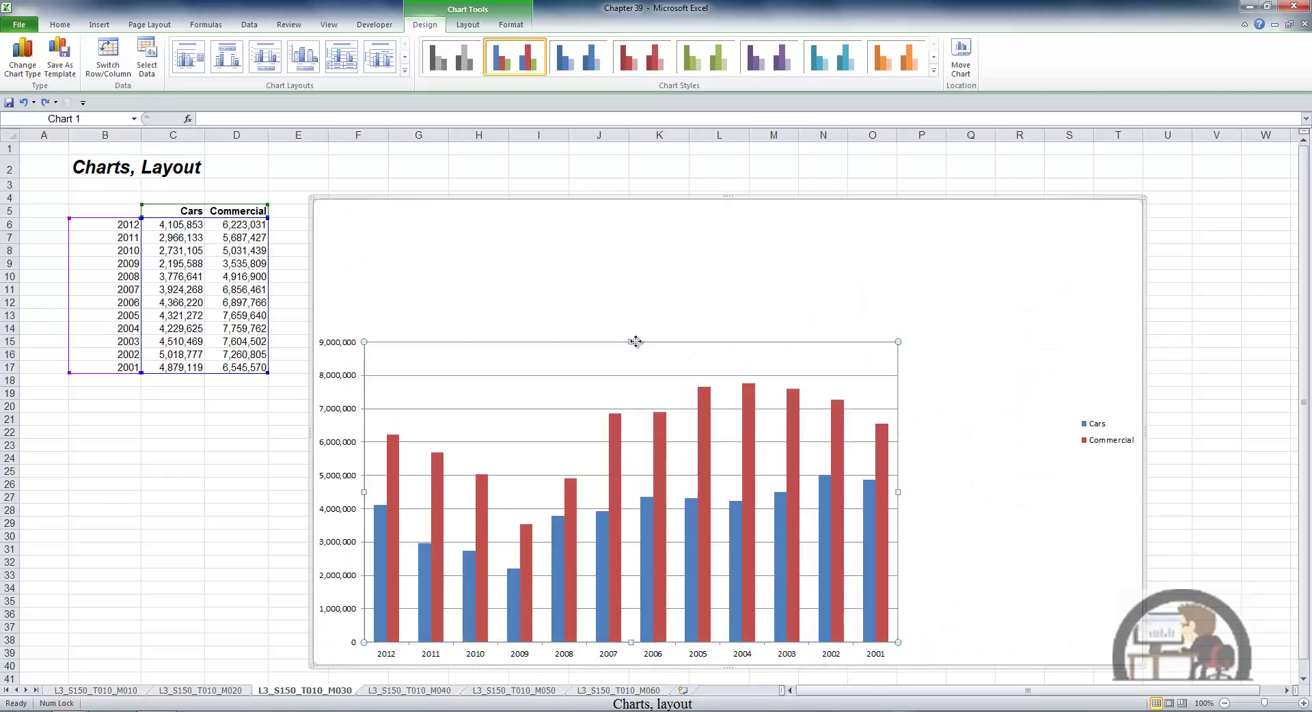
pyautogui.moveTo(636, 340); pyautogui.dragTo(744, 286)
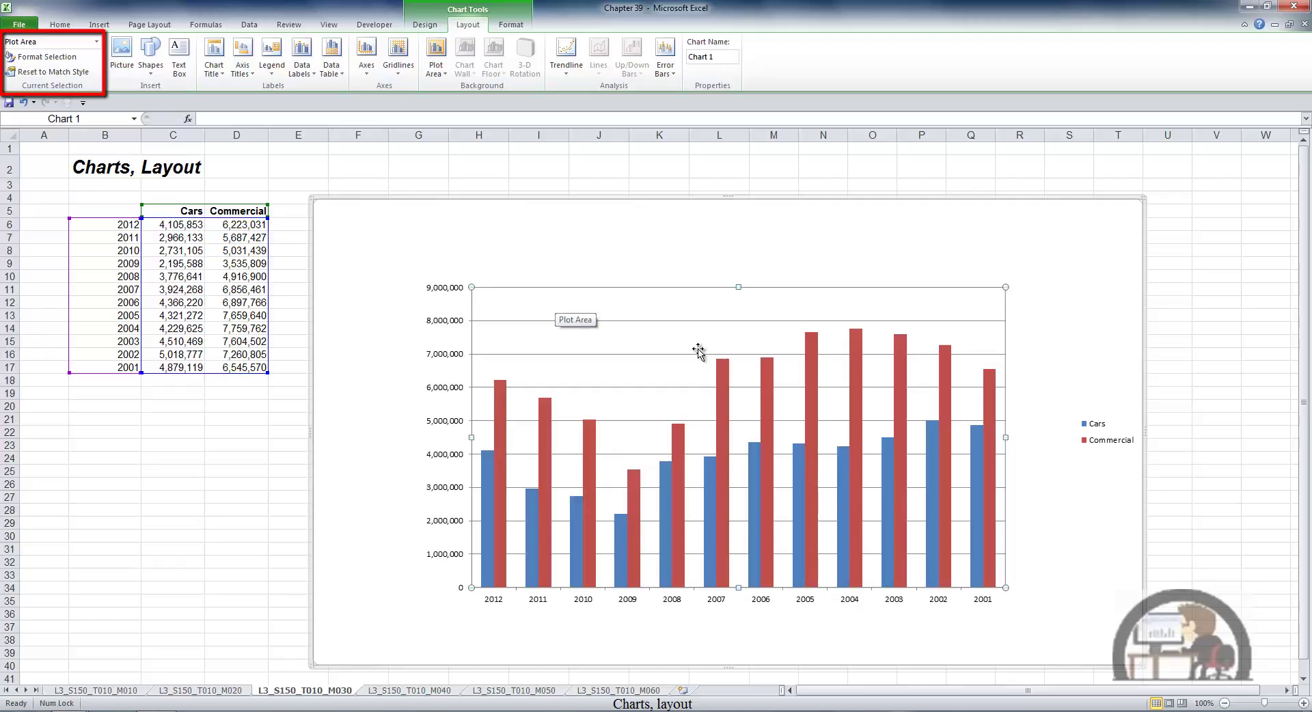
# - Insert the car picture MC900440348[1] into the chart's upper-left corner and shrink it to about 1.26" by 2.14"
pyautogui.click(522, 26)
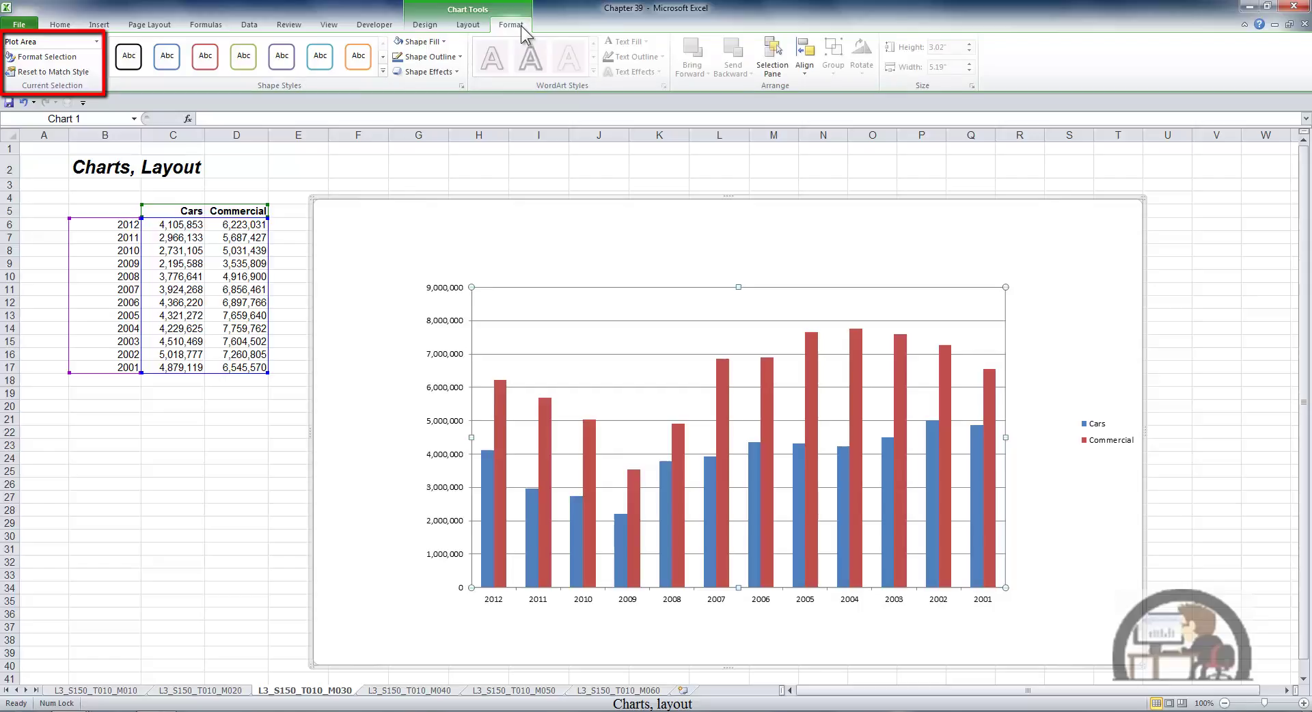
pyautogui.click(471, 27)
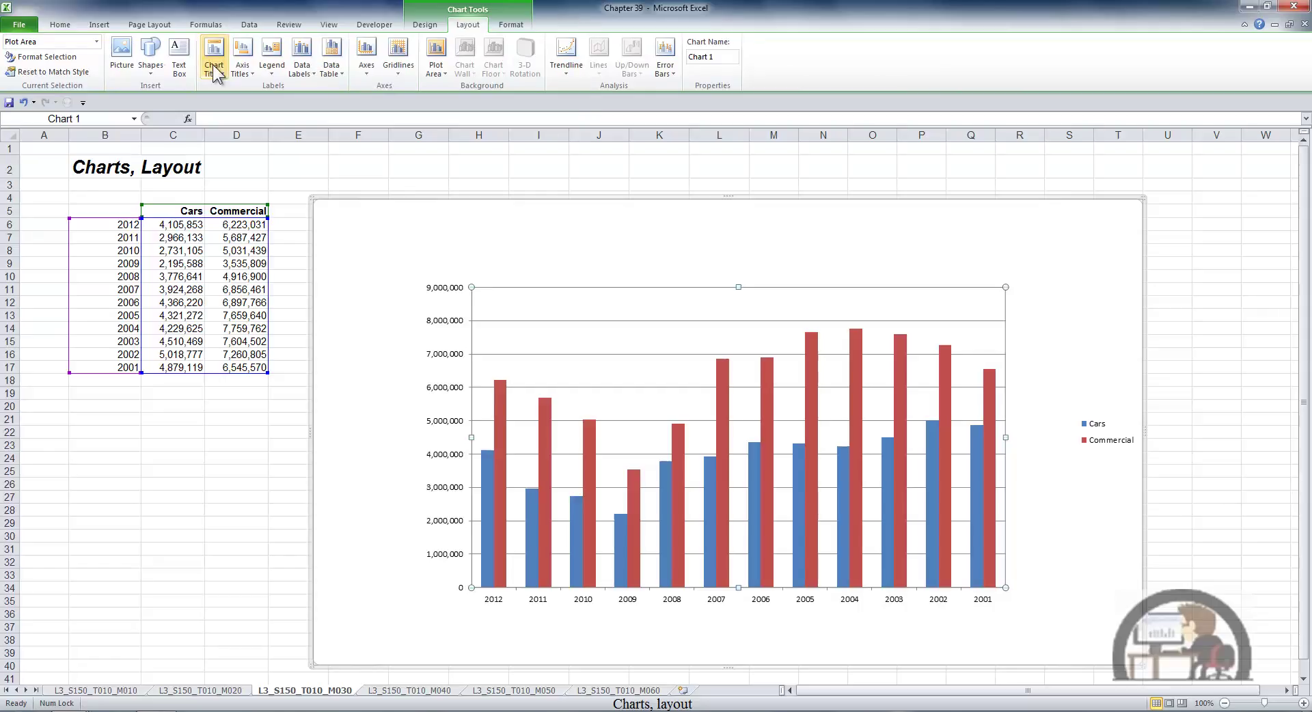
pyautogui.click(121, 55)
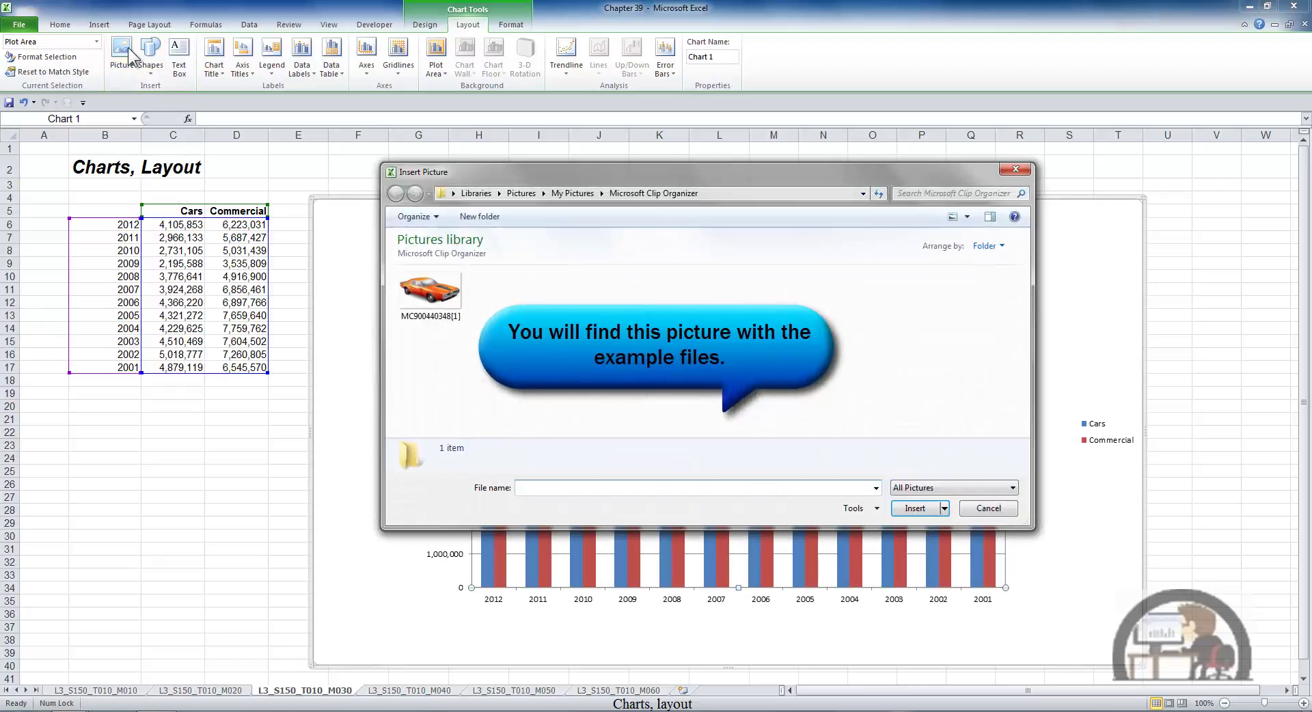
pyautogui.doubleClick(446, 294)
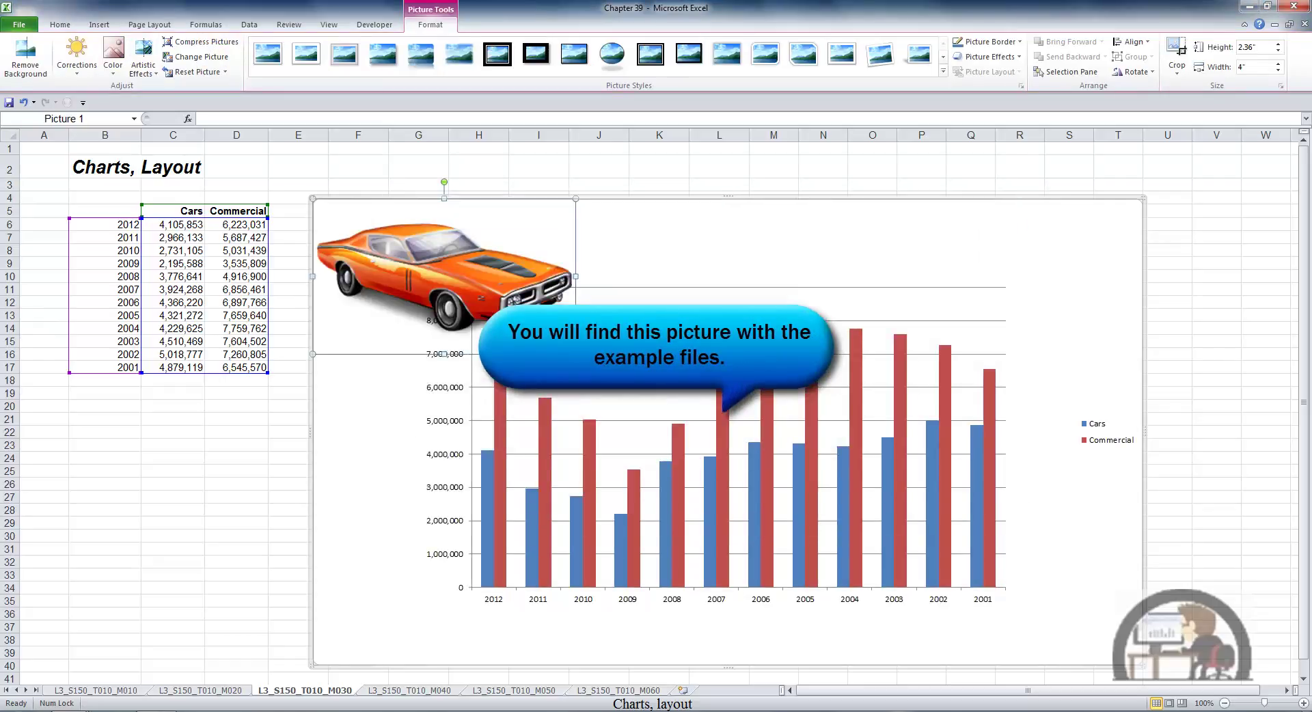
pyautogui.moveTo(575, 354); pyautogui.dragTo(452, 282)
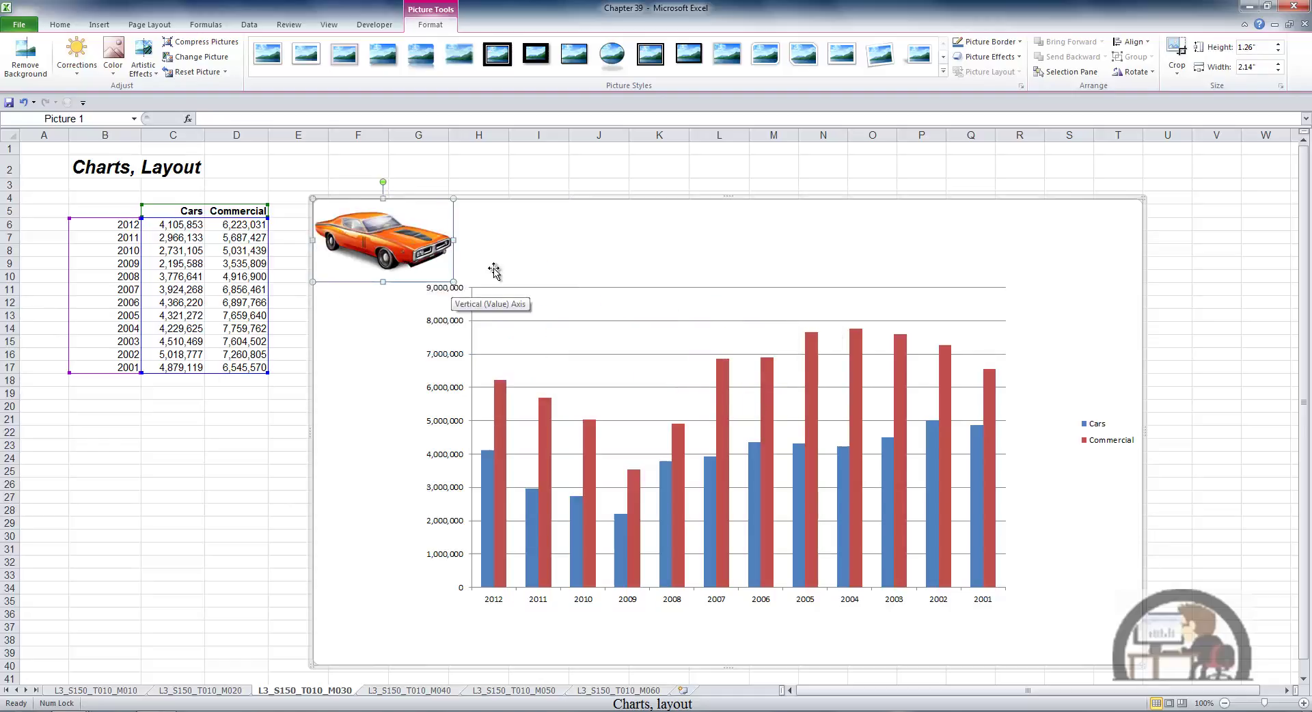
# - Draw a rectangle about 0.96" high and 2.29" wide in the chart's upper-right area, above the plot area
pyautogui.click(609, 258)
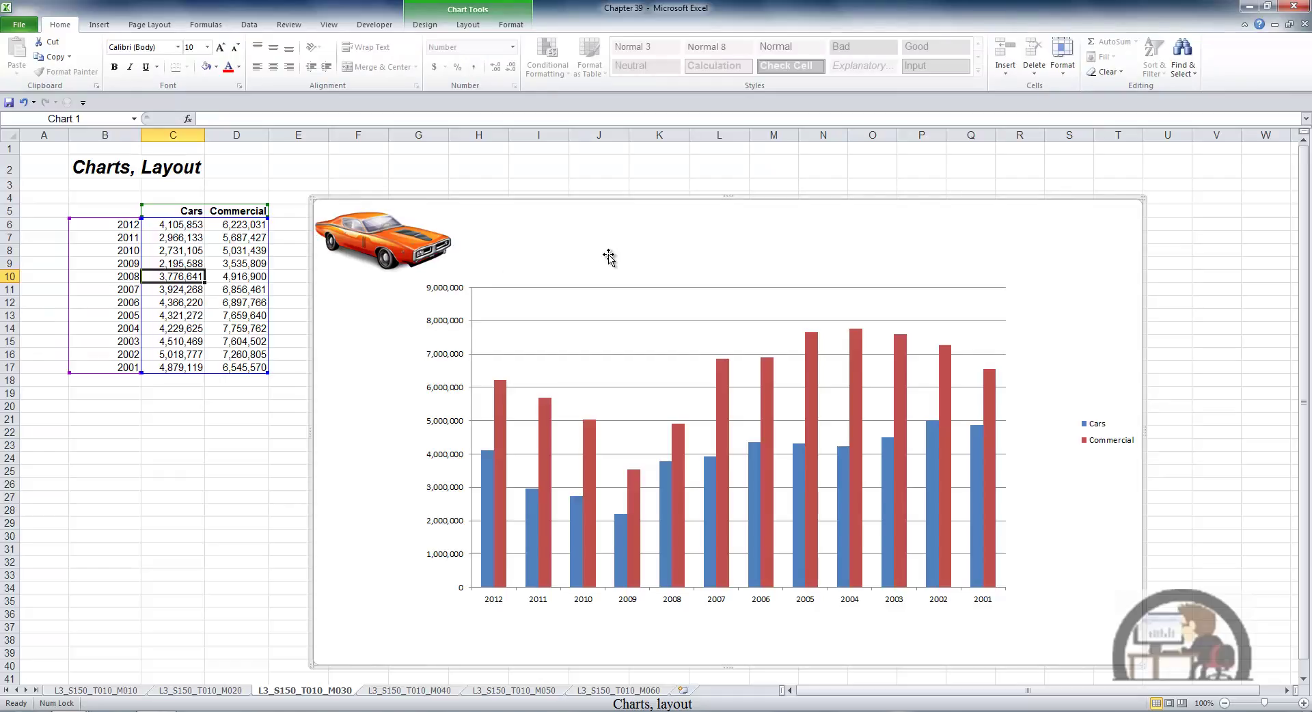
pyautogui.click(468, 25)
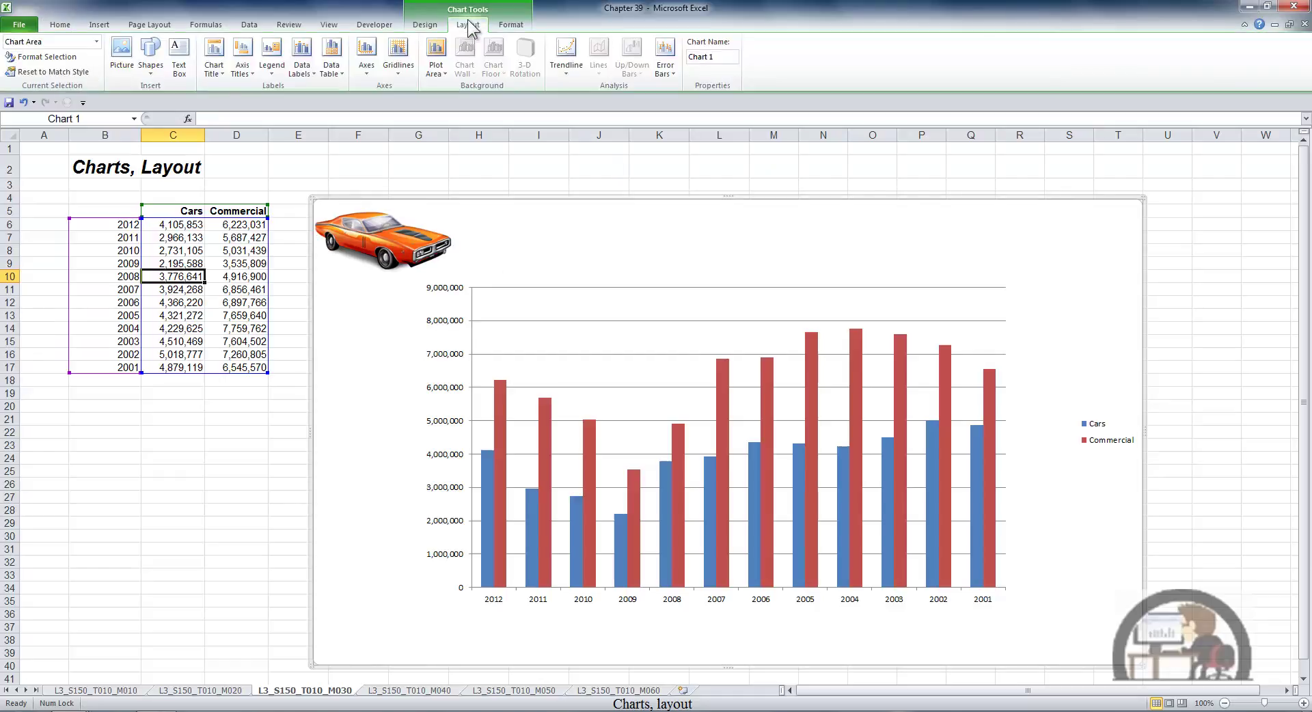
pyautogui.click(154, 74)
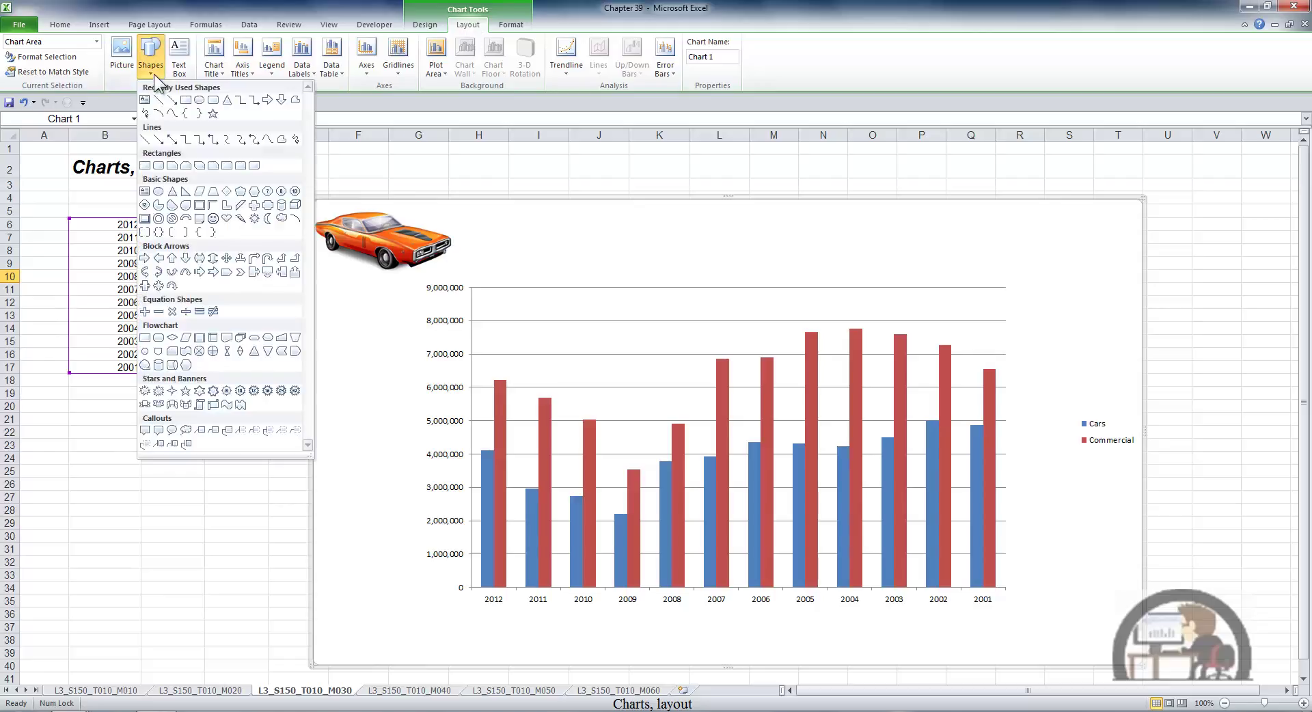
pyautogui.click(185, 100)
pyautogui.moveTo(891, 214); pyautogui.dragTo(1043, 279)
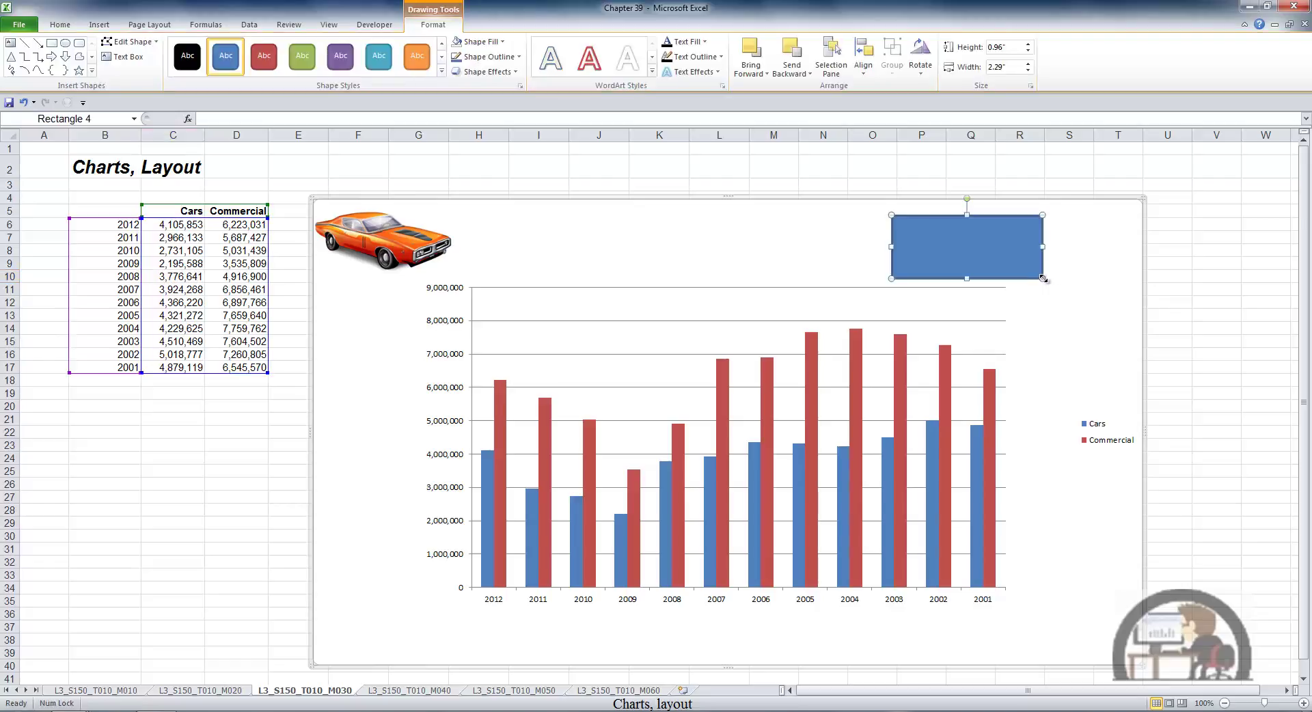
# - Add the text "US Output" to the rectangle
pyautogui.rightClick(1019, 250)
pyautogui.press('Escape')
pyautogui.write('U')
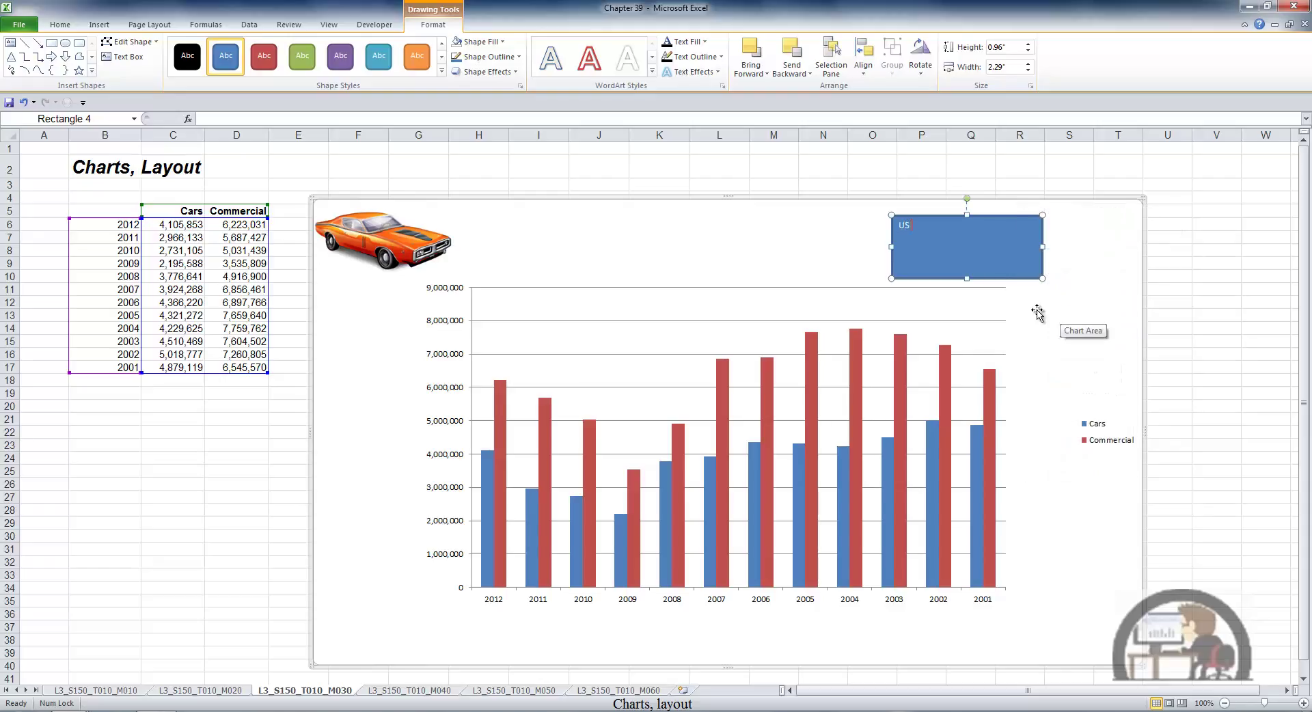
pyautogui.write('S Output')
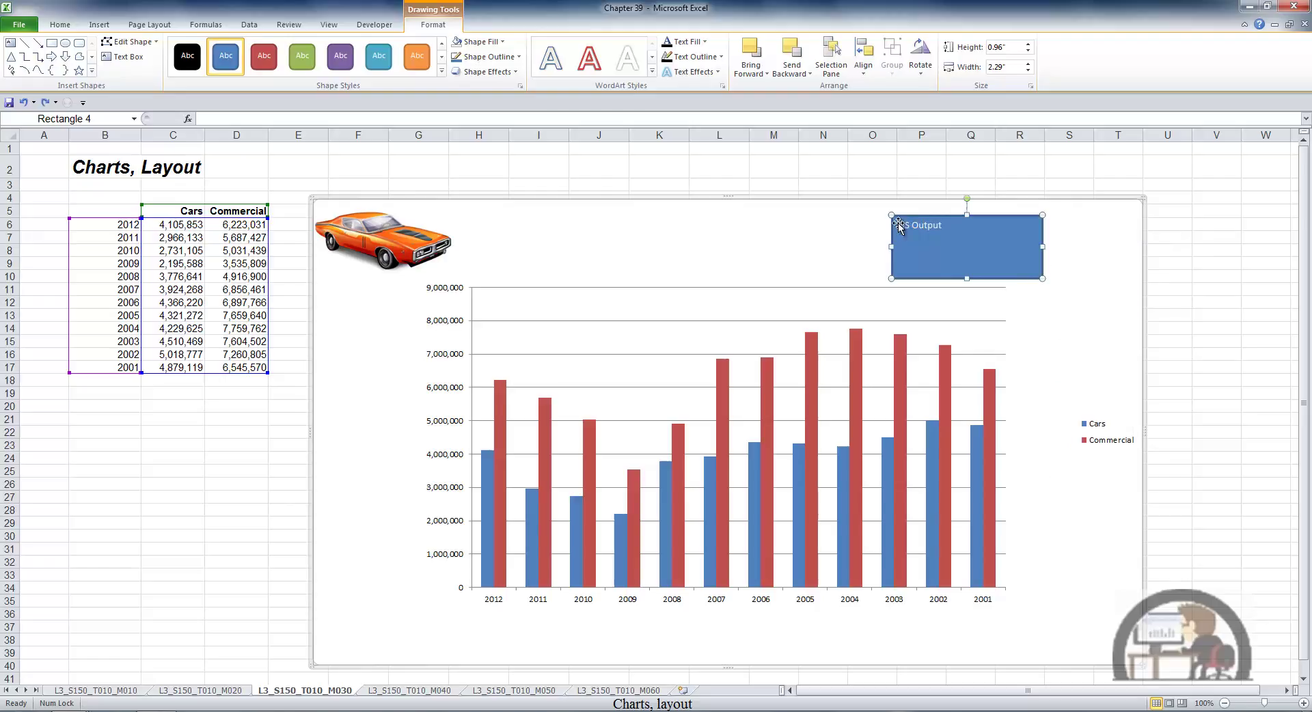
# - Enlarge the rectangle's "US Output" text to size 28 and center it horizontally and vertically
pyautogui.moveTo(899, 225); pyautogui.dragTo(945, 226)
pyautogui.click(67, 26)
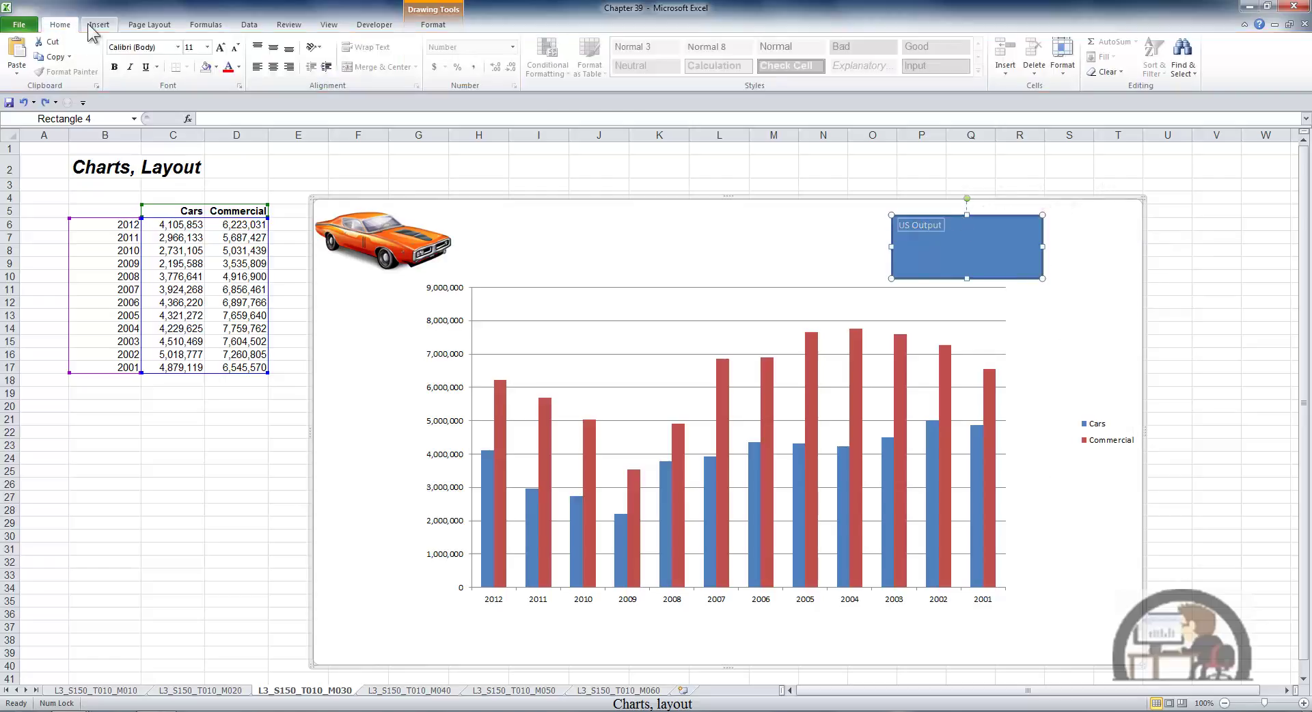
pyautogui.click(221, 53)
pyautogui.click(221, 53)
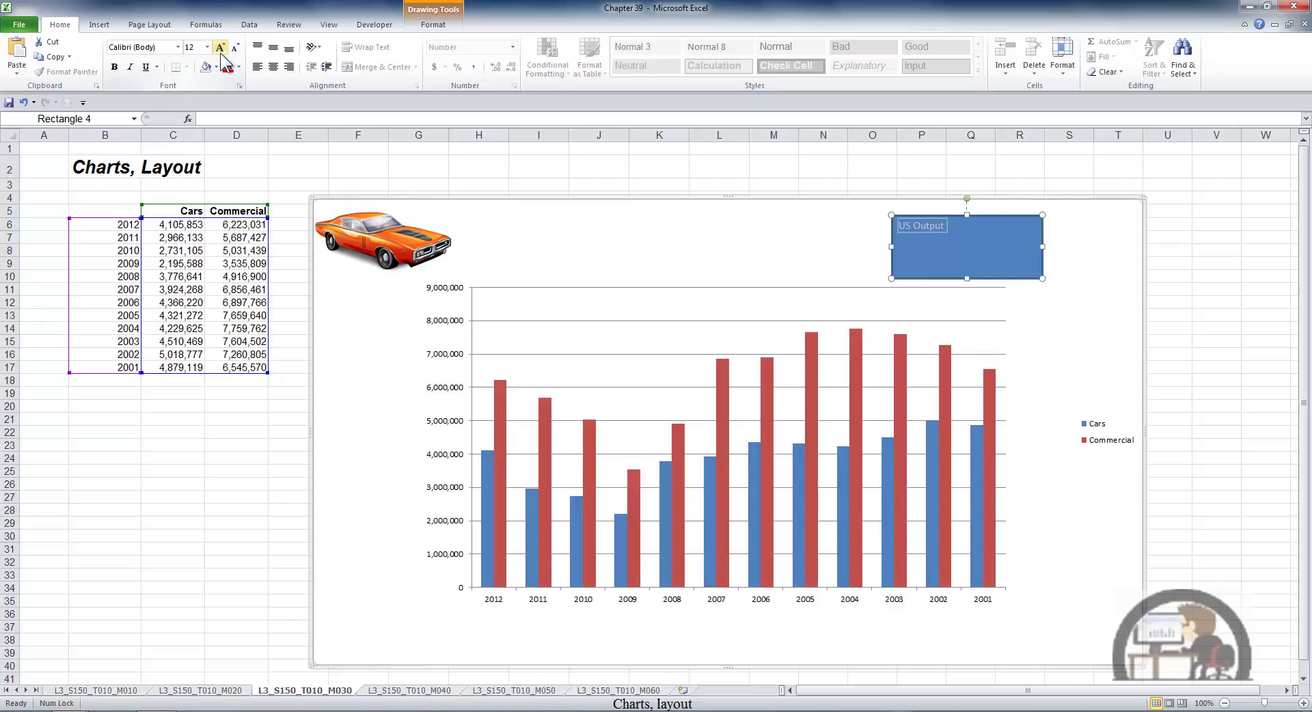
pyautogui.click(221, 54)
pyautogui.click(221, 53)
pyautogui.click(221, 53)
pyautogui.click(220, 53)
pyautogui.click(221, 53)
pyautogui.click(220, 53)
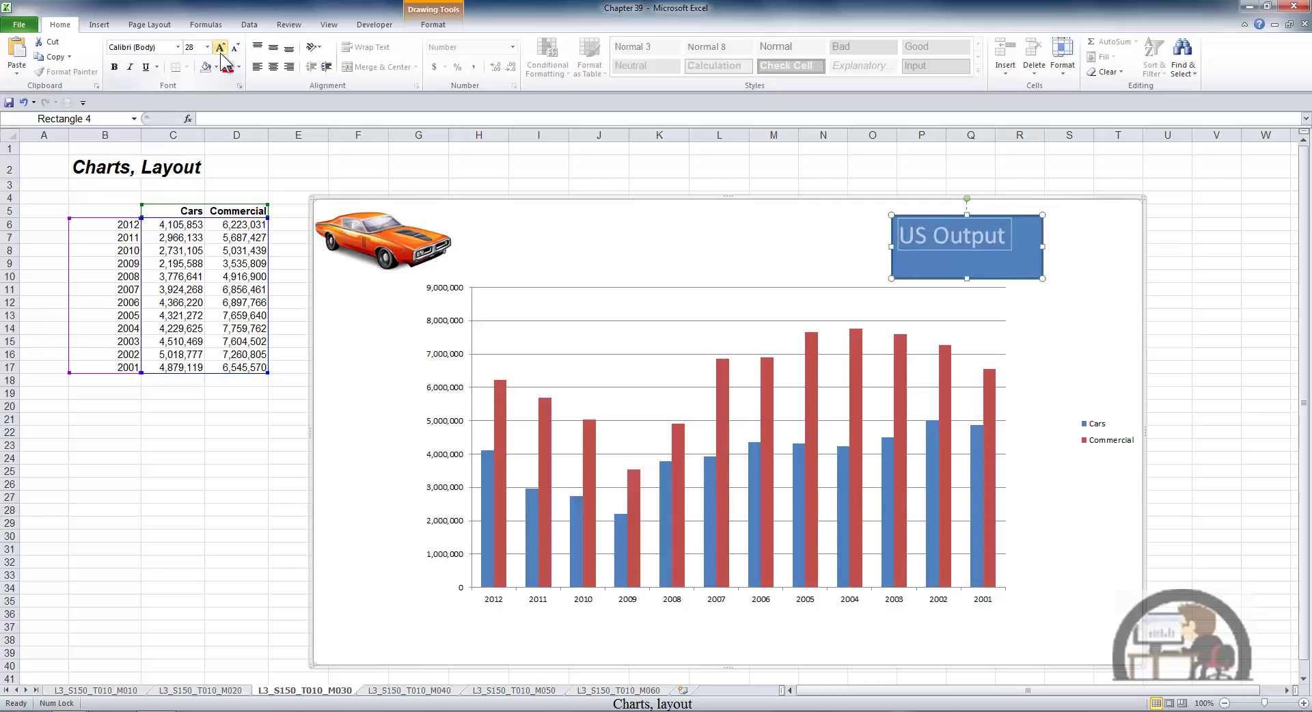
pyautogui.click(273, 46)
pyautogui.click(273, 67)
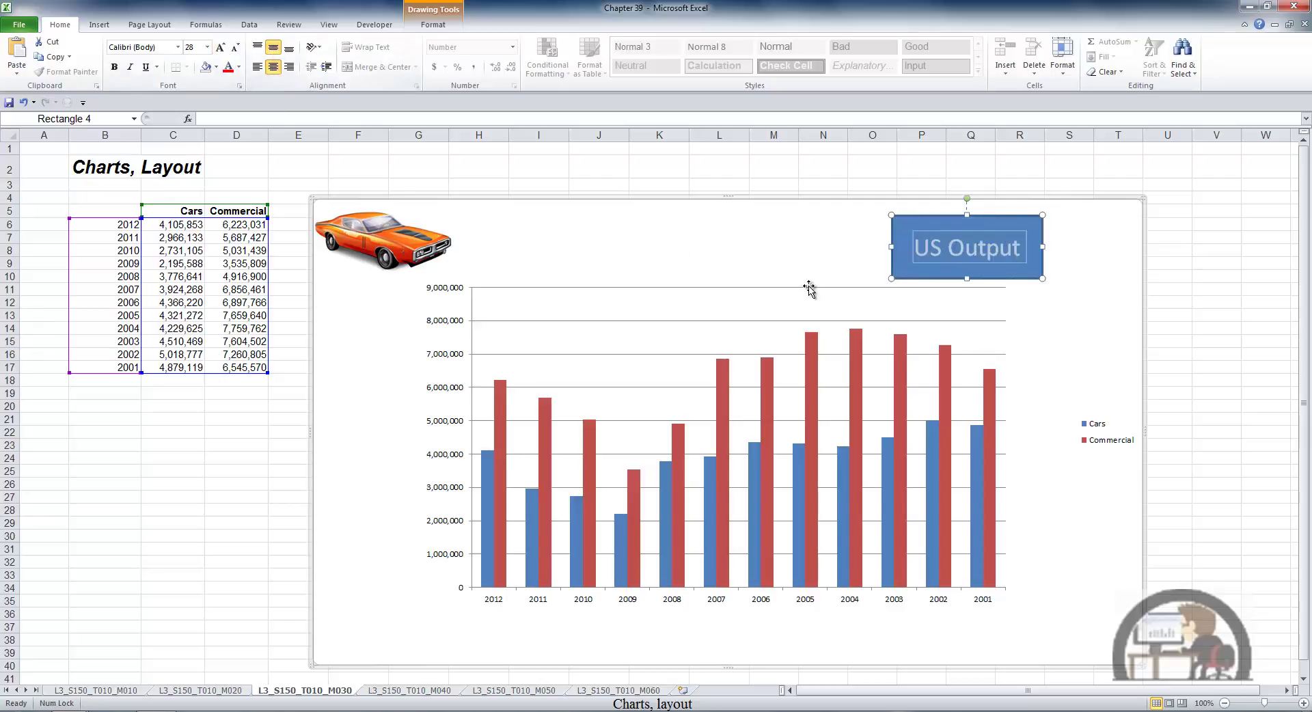
# - Add a text box reading "Cars & Commercial Vehicles" inside the chart, over the upper edge of the plot area above the 2010 and 2009 columns
pyautogui.click(815, 246)
pyautogui.click(468, 25)
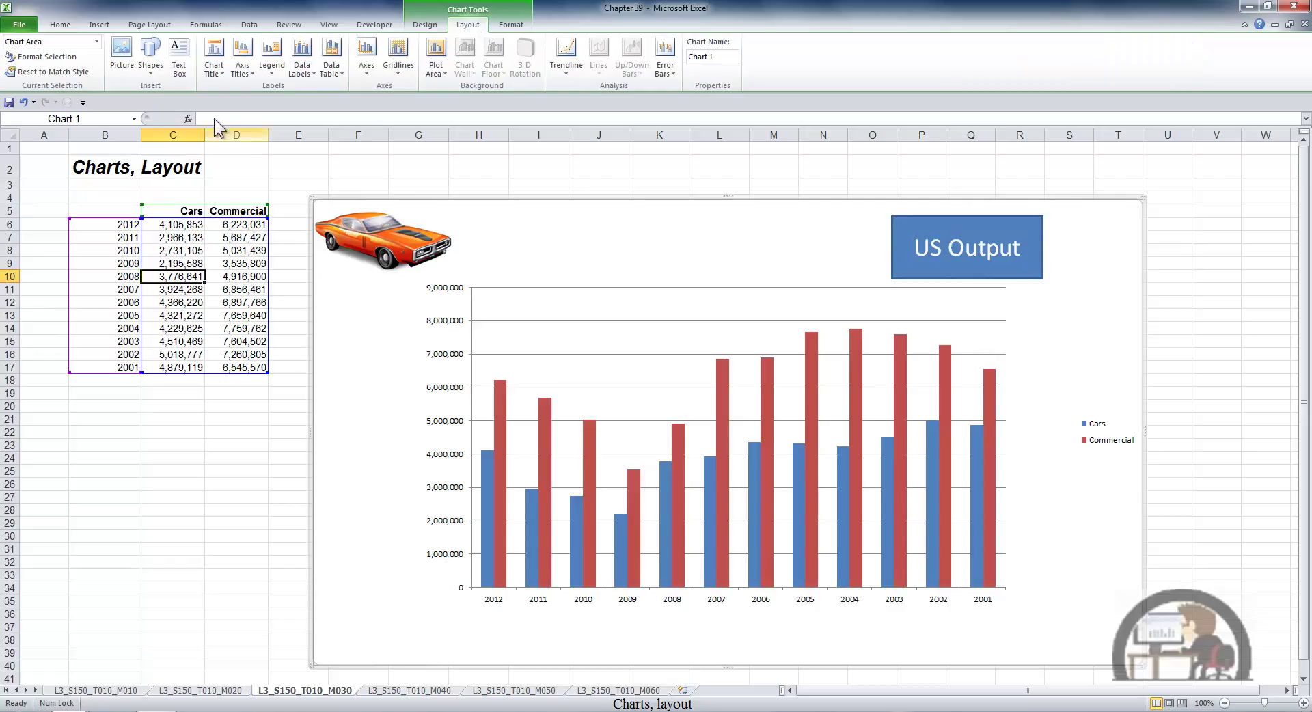
pyautogui.click(179, 55)
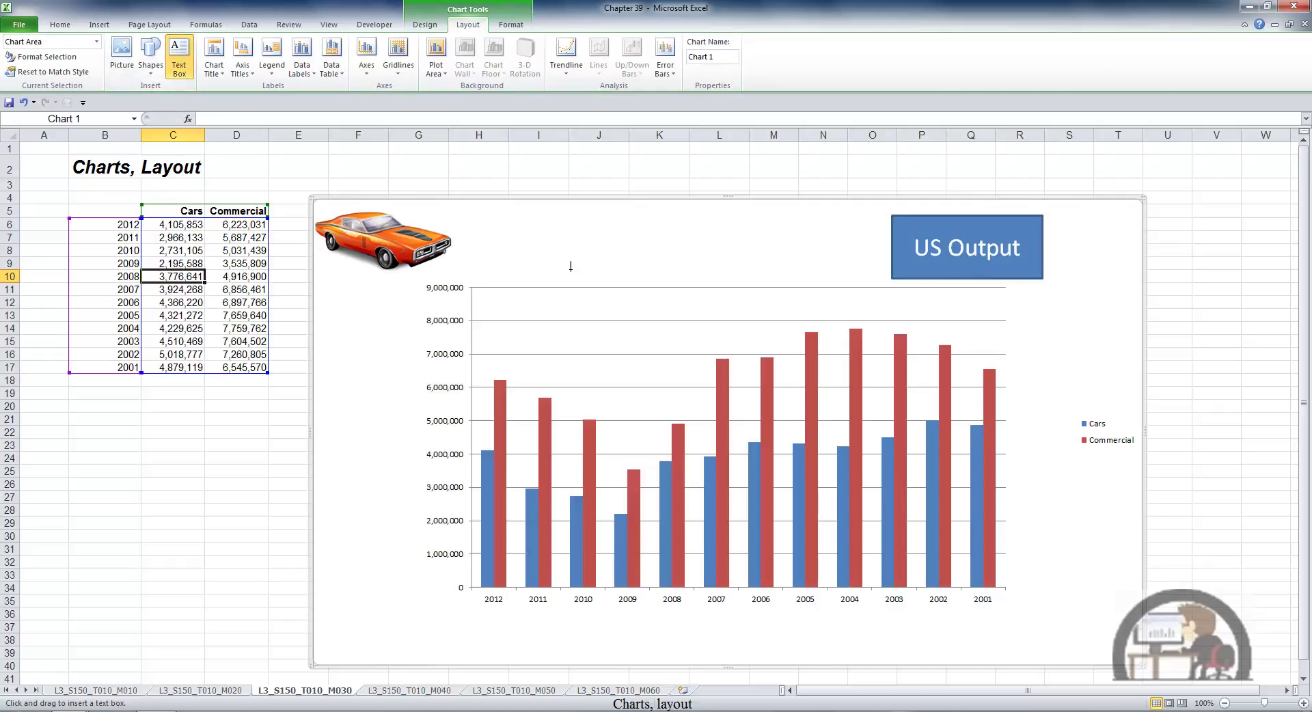
pyautogui.moveTo(569, 268); pyautogui.dragTo(683, 335)
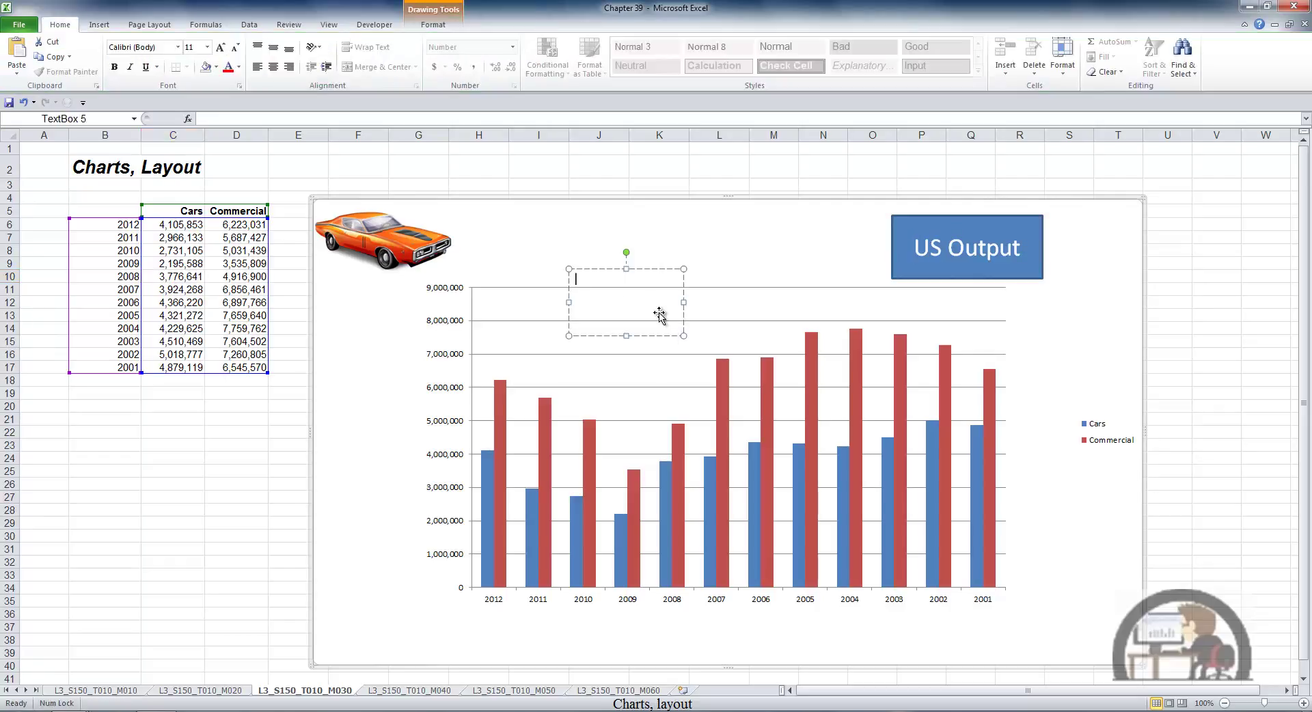
pyautogui.write('Cars & Commercial Vehicles')
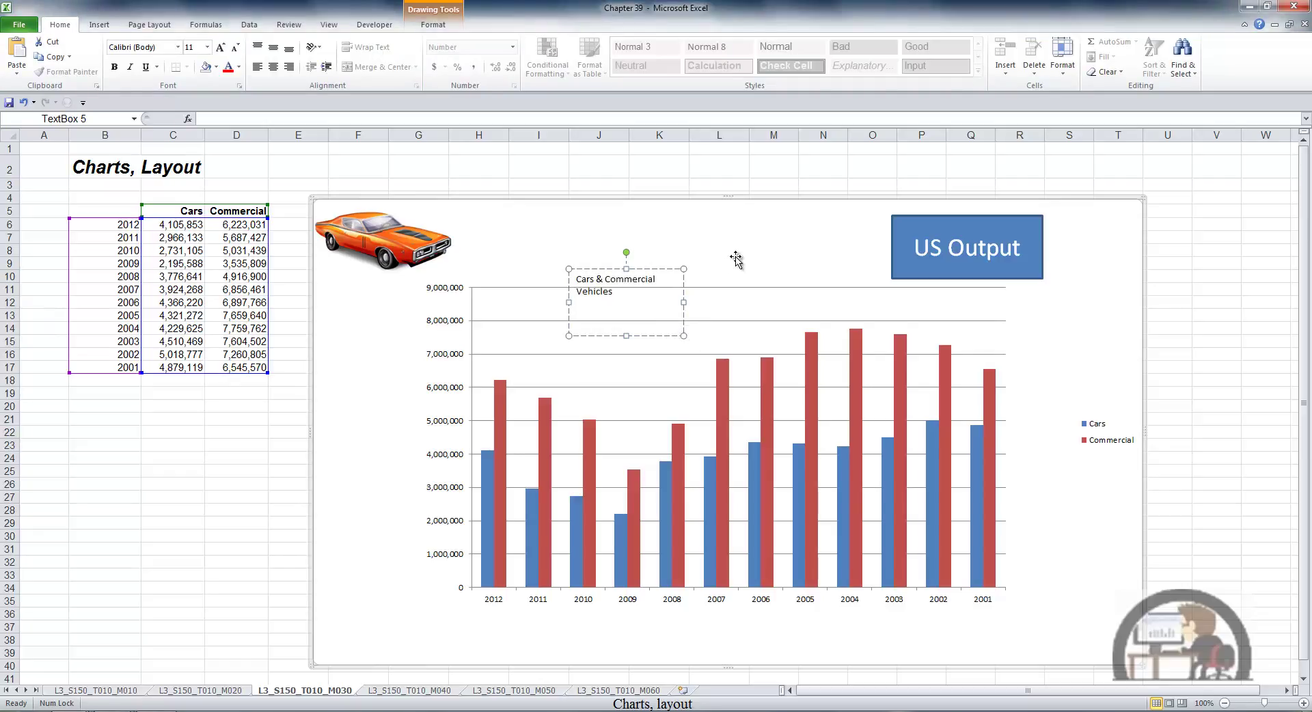
pyautogui.click(735, 259)
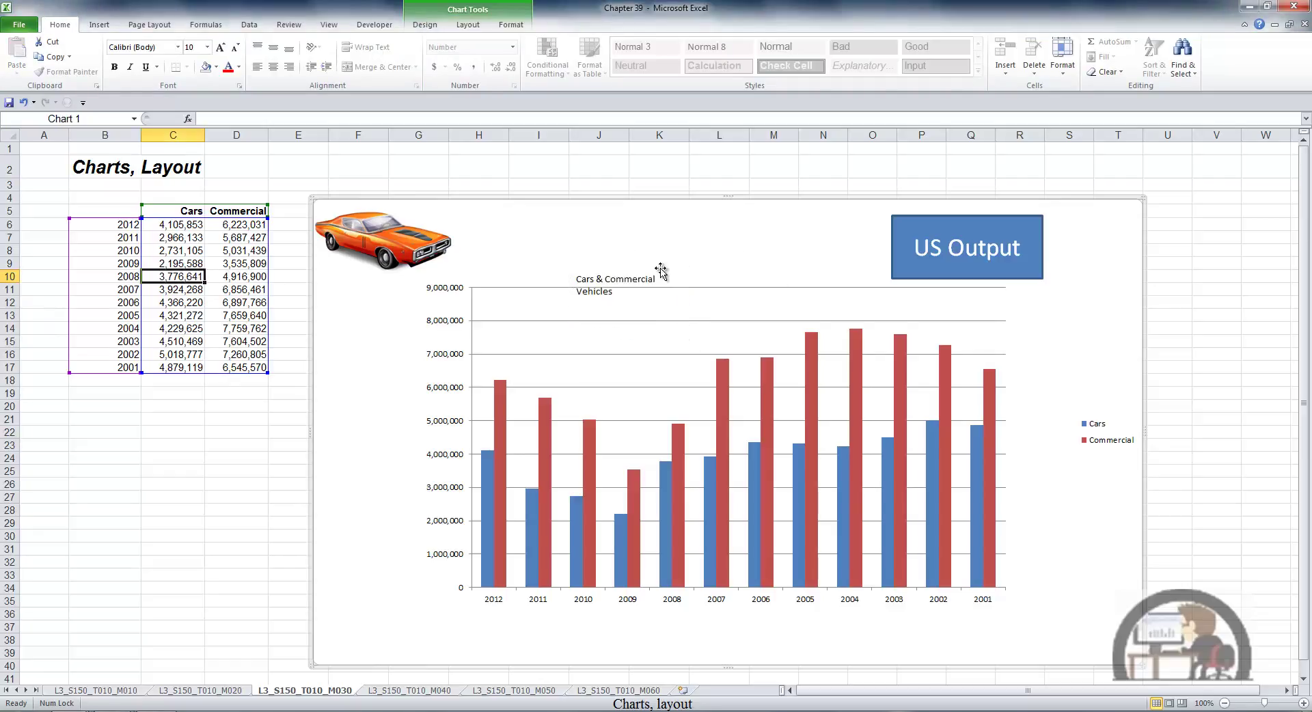
# - Move the "Cars & Commercial Vehicles" text box to the plot area's upper-left corner, just below the 9,000,000 gridline
pyautogui.click(635, 287)
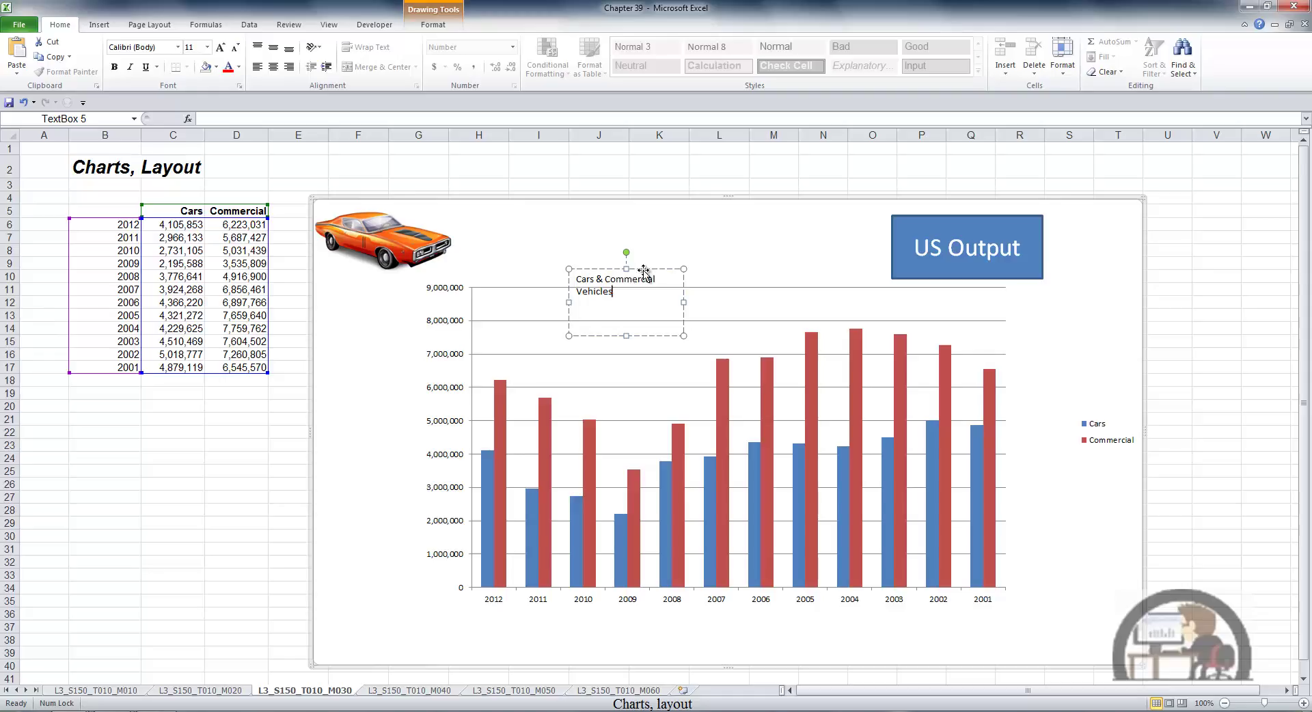
pyautogui.moveTo(644, 272); pyautogui.dragTo(575, 298)
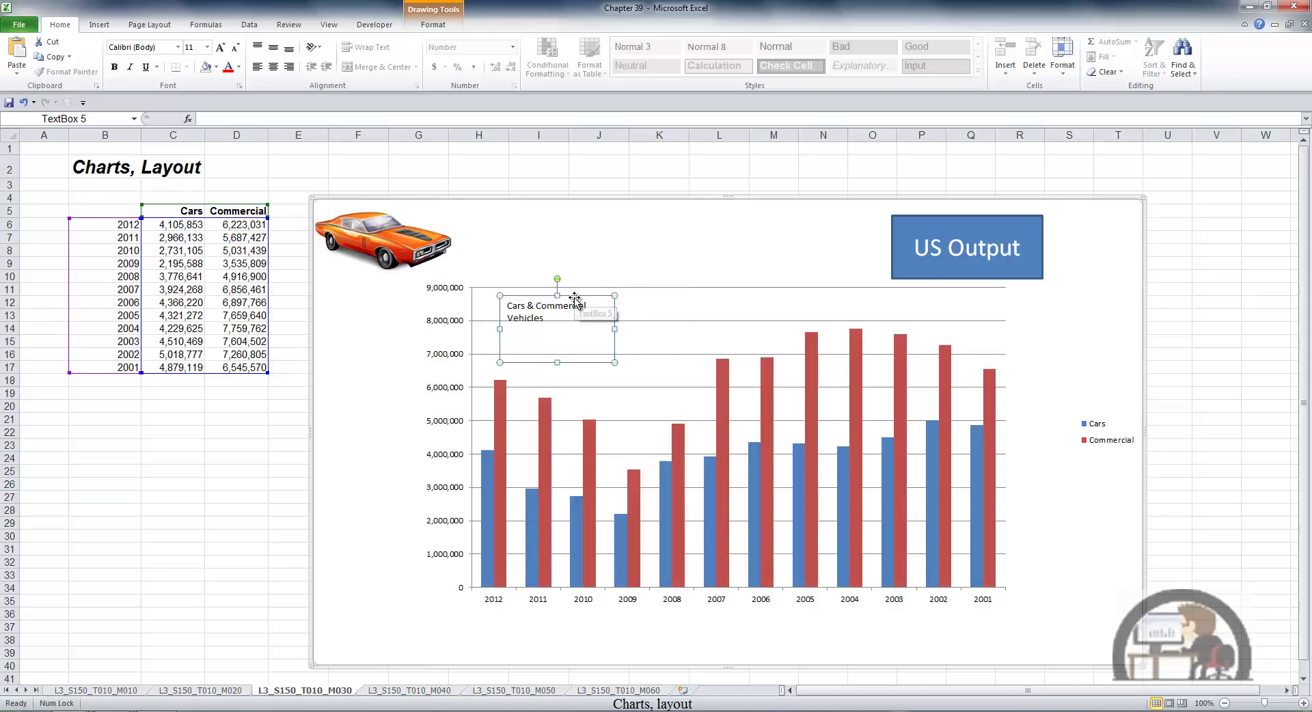
pyautogui.moveTo(575, 296); pyautogui.dragTo(577, 287)
pyautogui.click(714, 232)
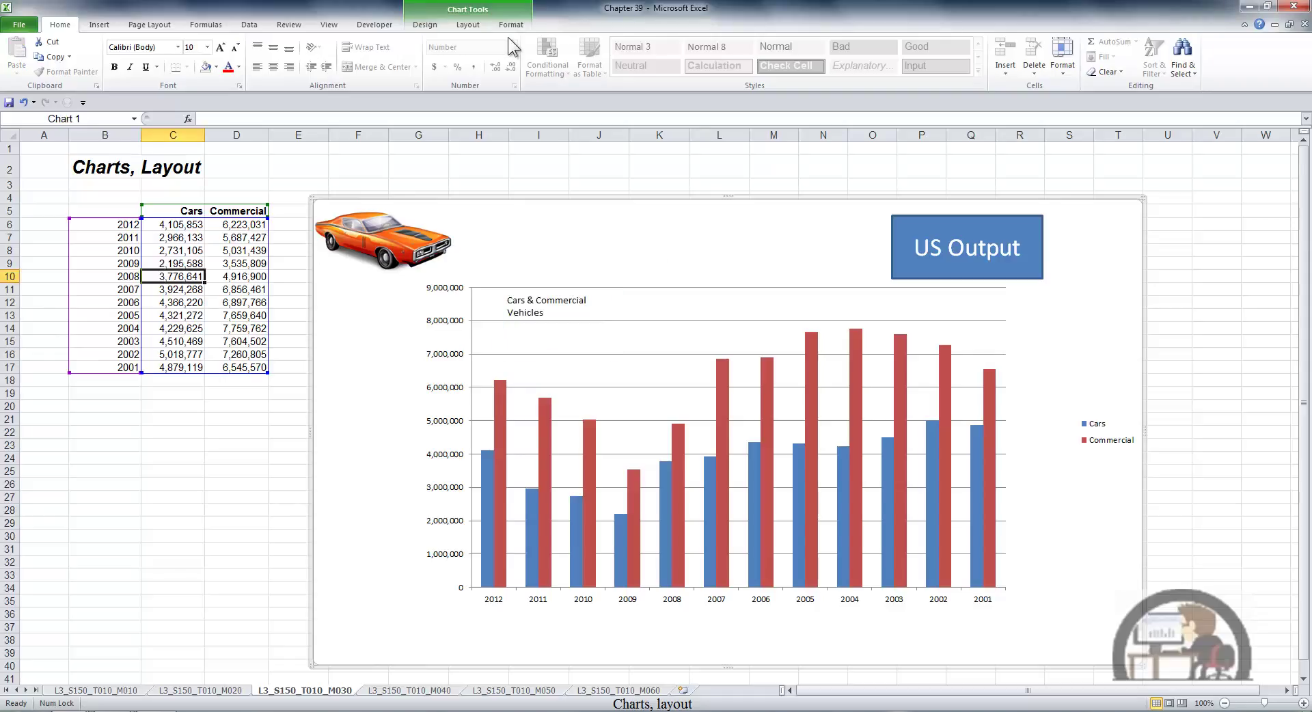
# - Add a chart title using the Above Chart placement
pyautogui.click(478, 25)
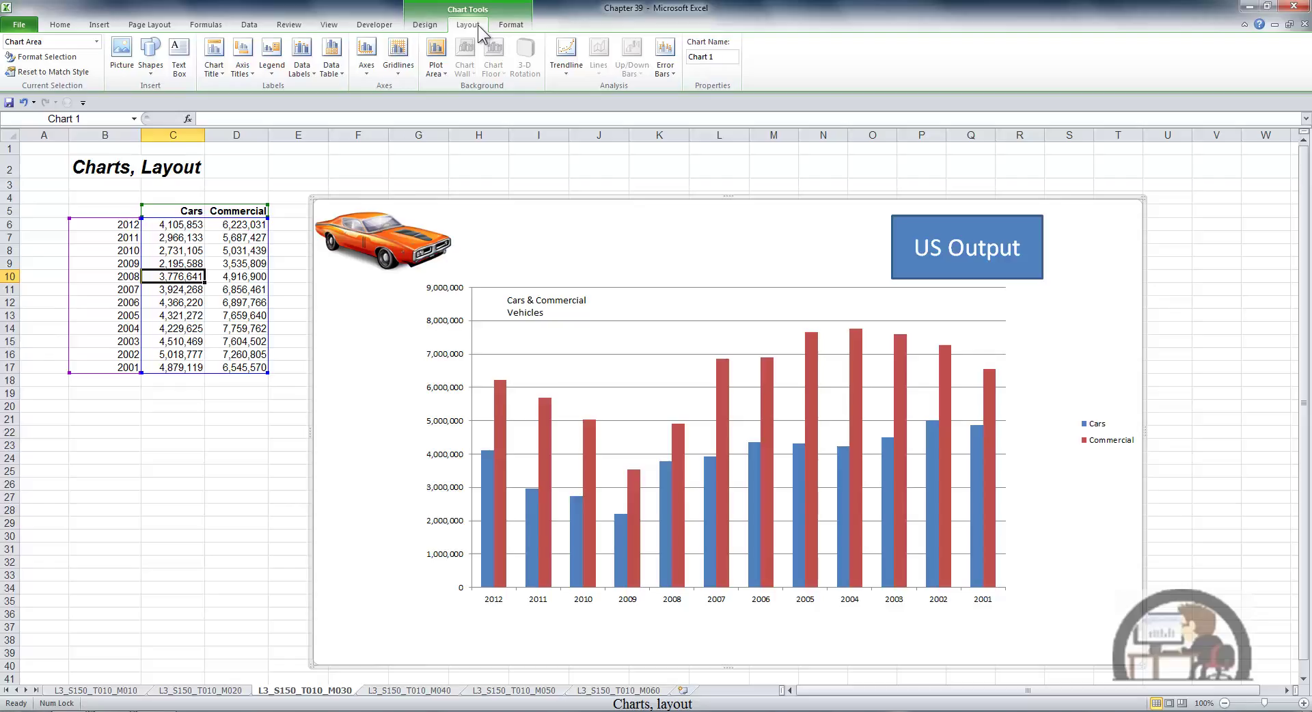
pyautogui.click(217, 68)
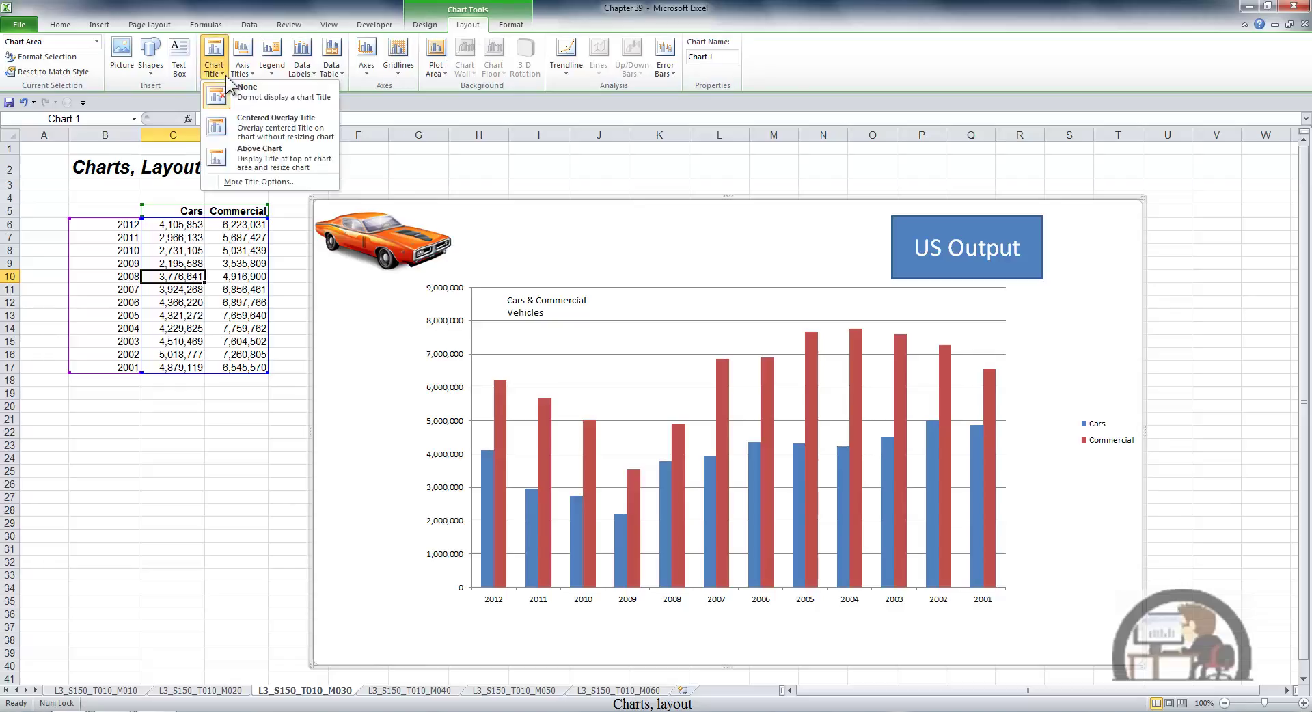
pyautogui.click(264, 161)
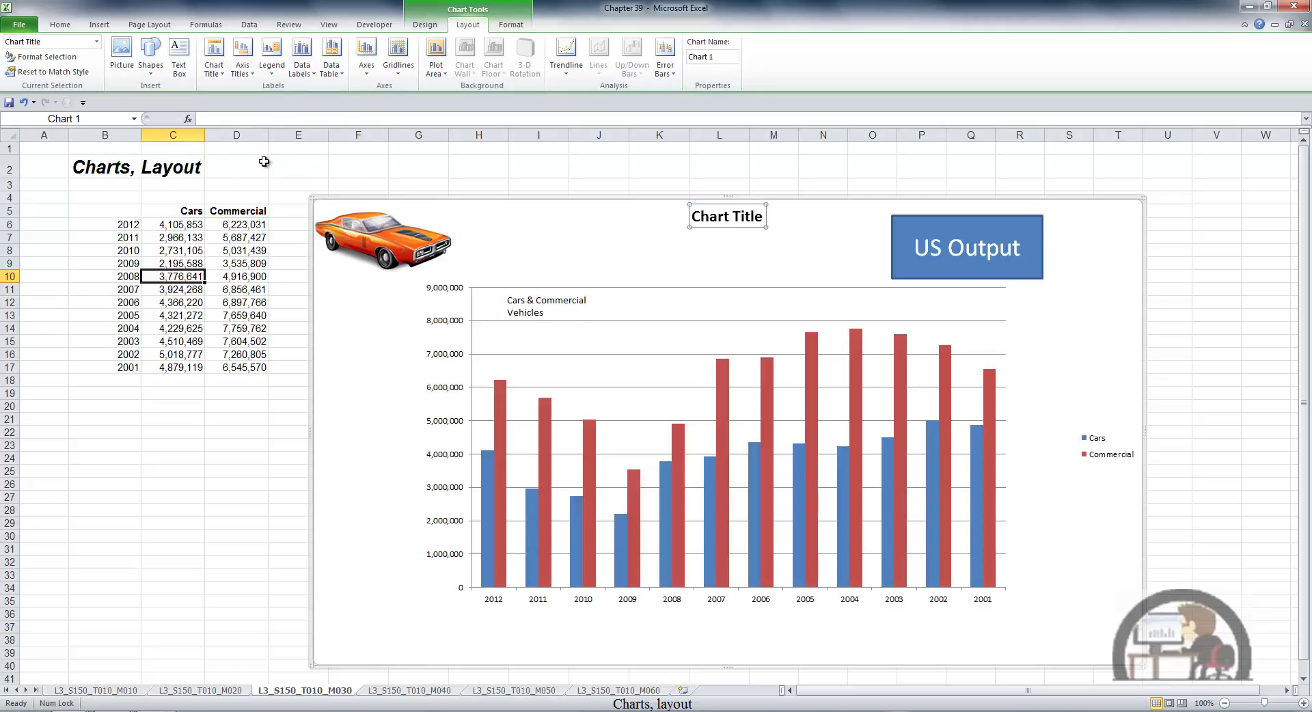
# - Remove the chart title and add a primary horizontal axis title using the Title Below Axis option
pyautogui.click(221, 76)
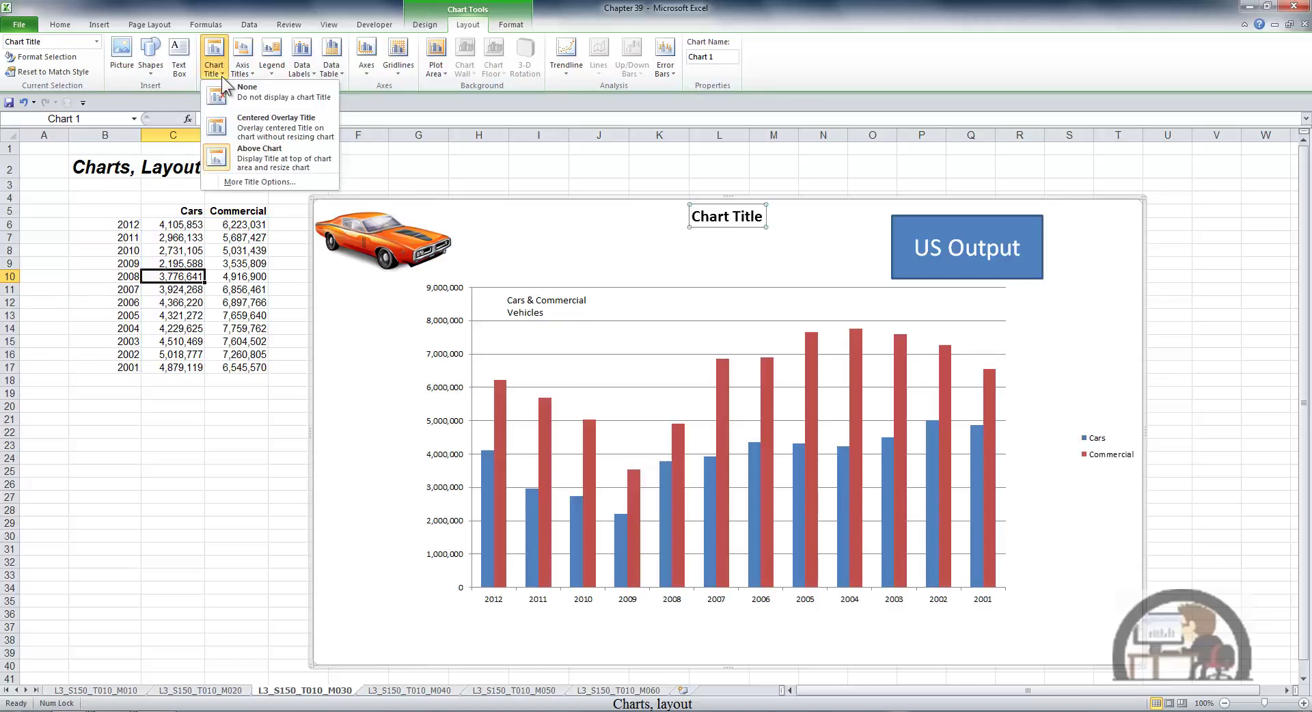
pyautogui.click(250, 91)
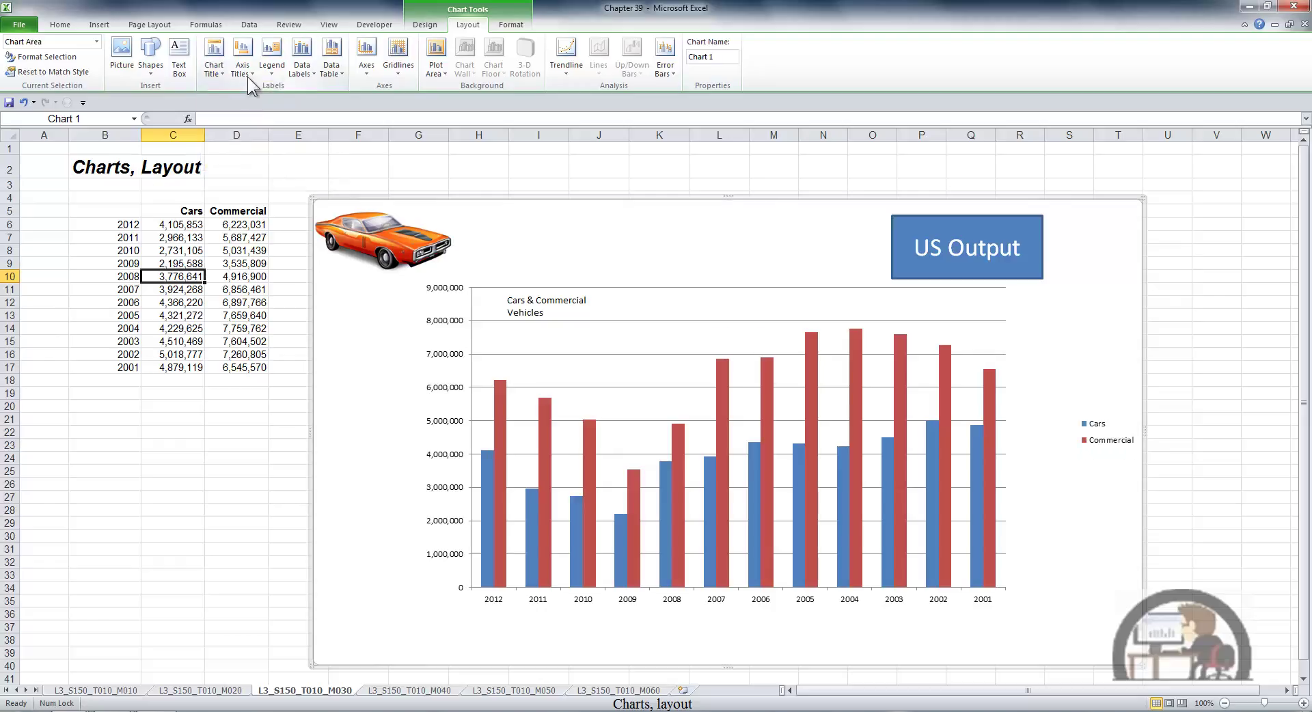
pyautogui.click(247, 73)
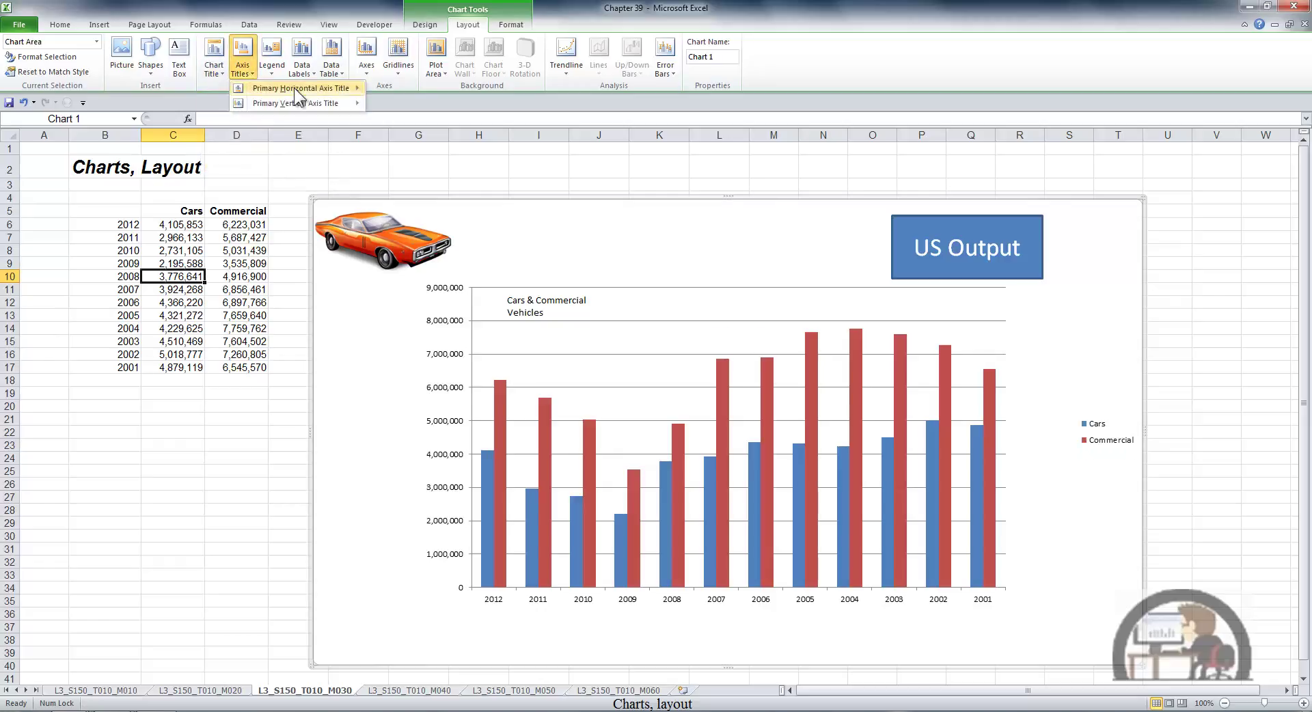
pyautogui.moveTo(294, 87)
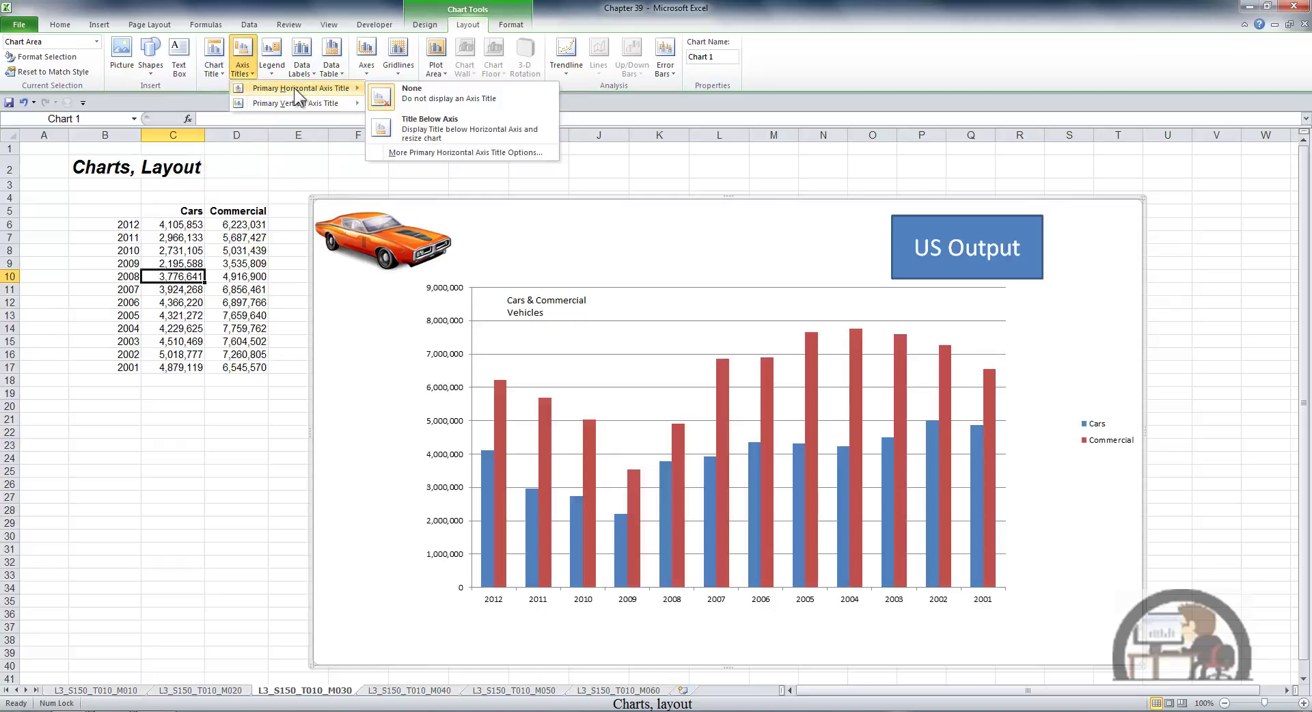
pyautogui.click(445, 123)
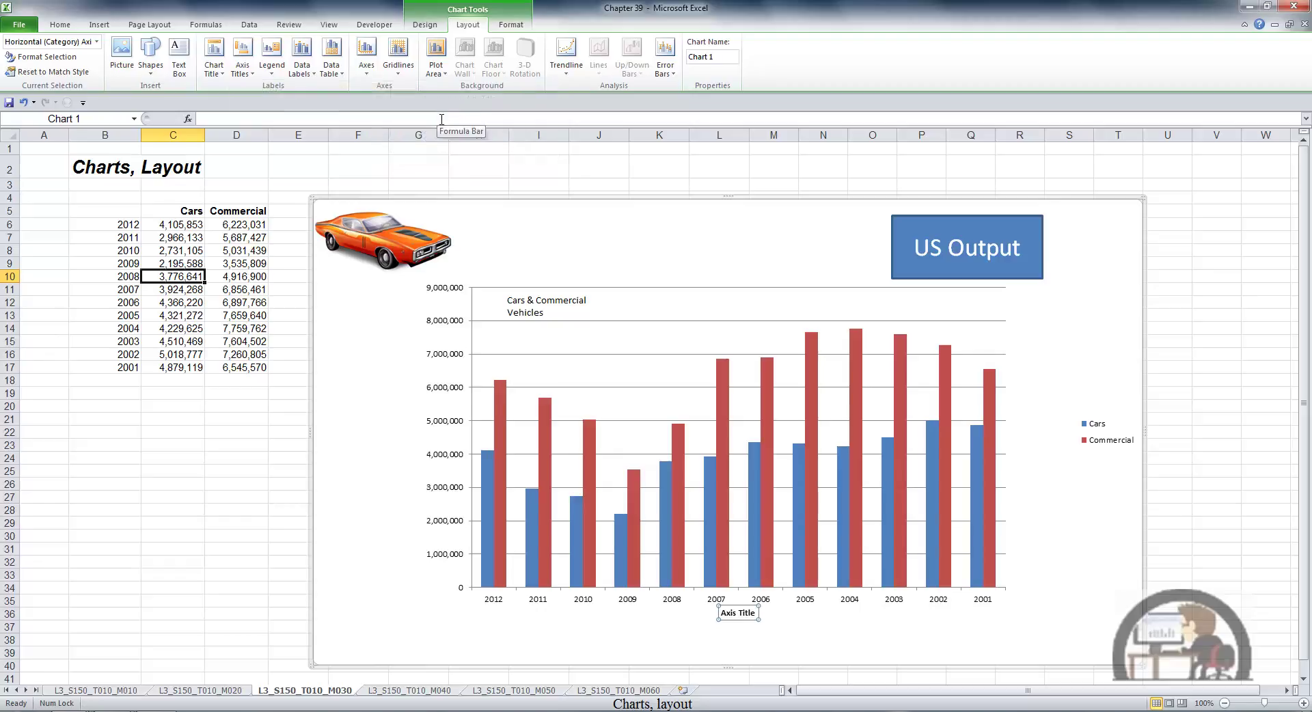
# - Try the Rotated Title and Vertical Title layouts for the primary vertical axis title
pyautogui.click(243, 72)
pyautogui.moveTo(290, 106)
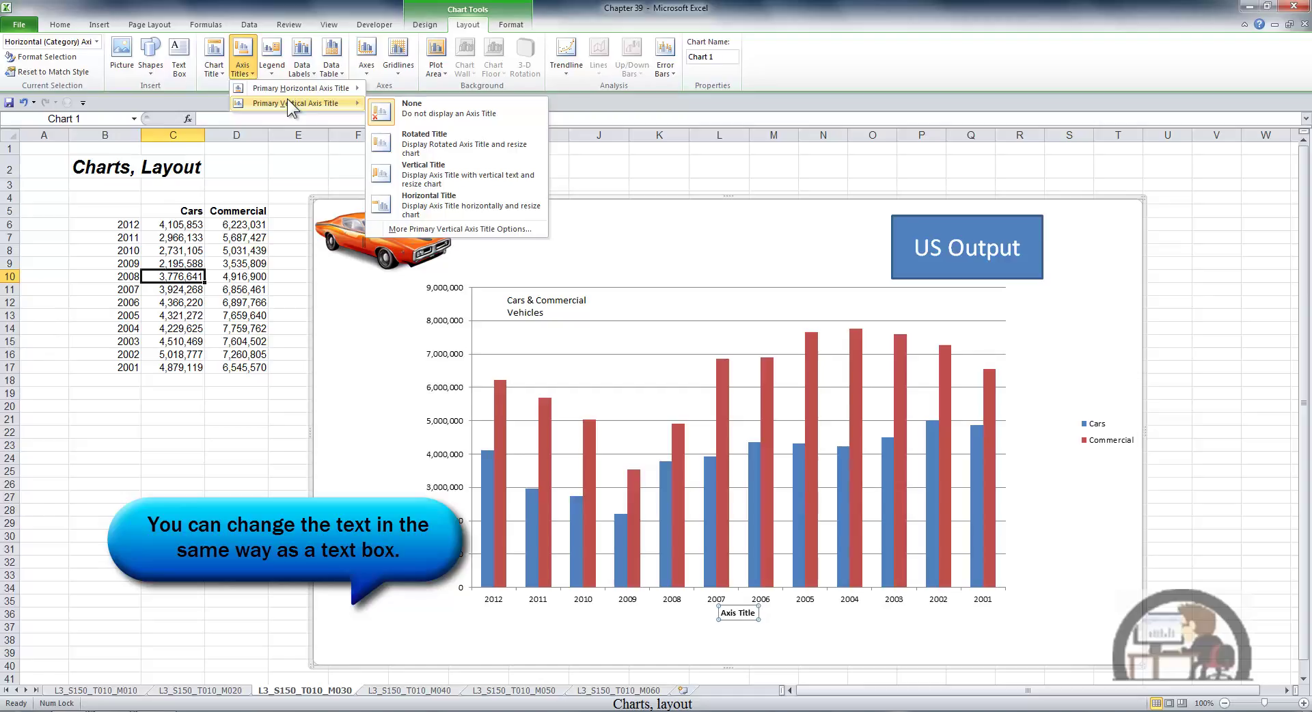
pyautogui.click(438, 147)
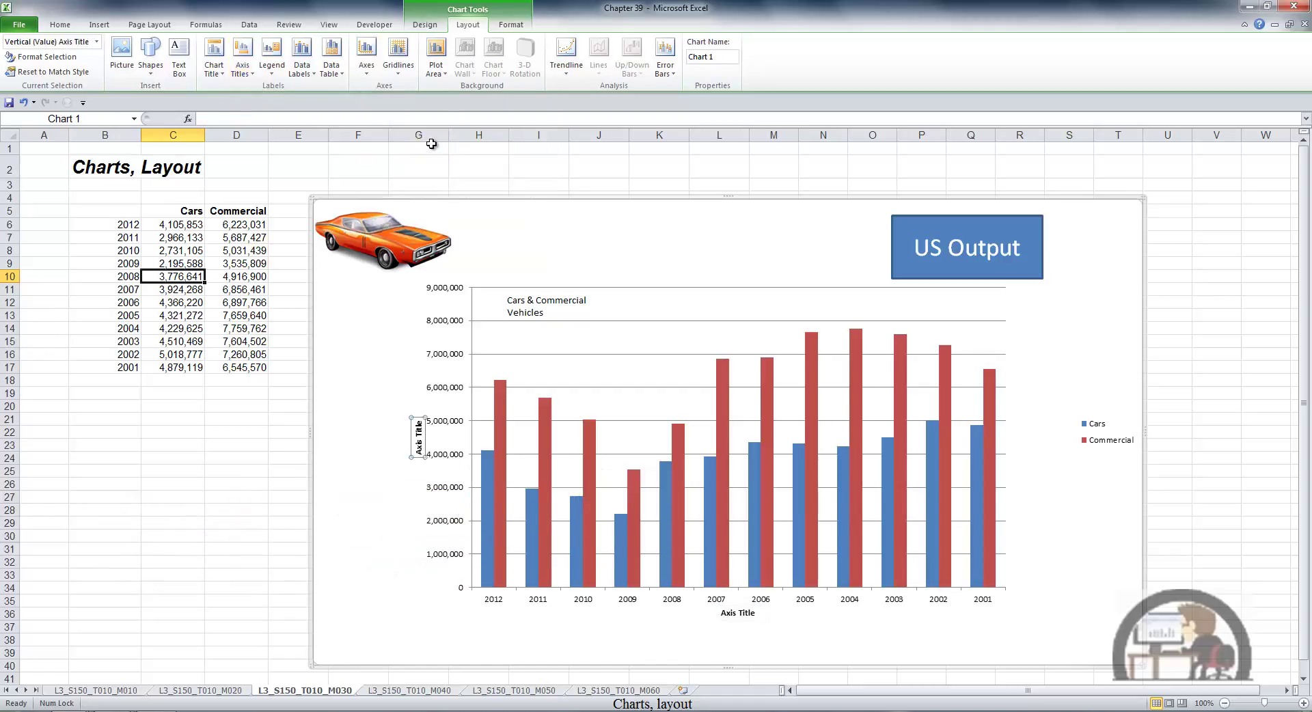
pyautogui.click(243, 68)
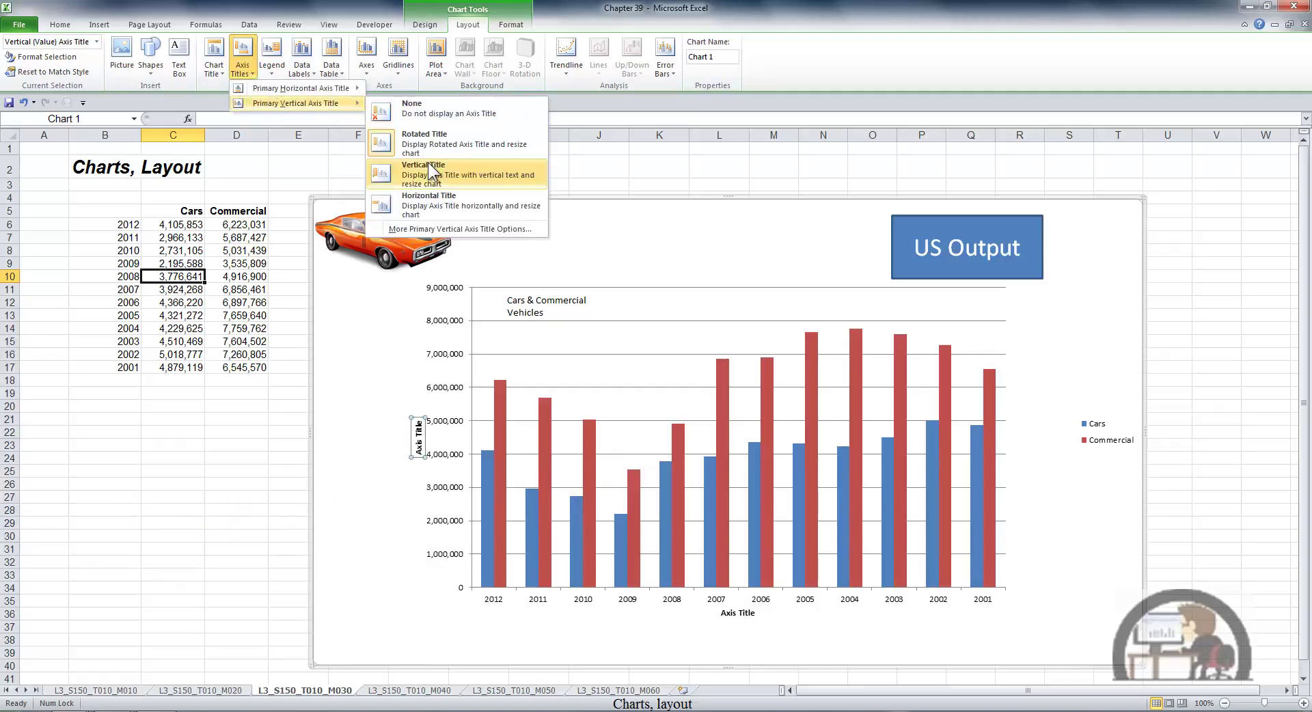
pyautogui.click(427, 167)
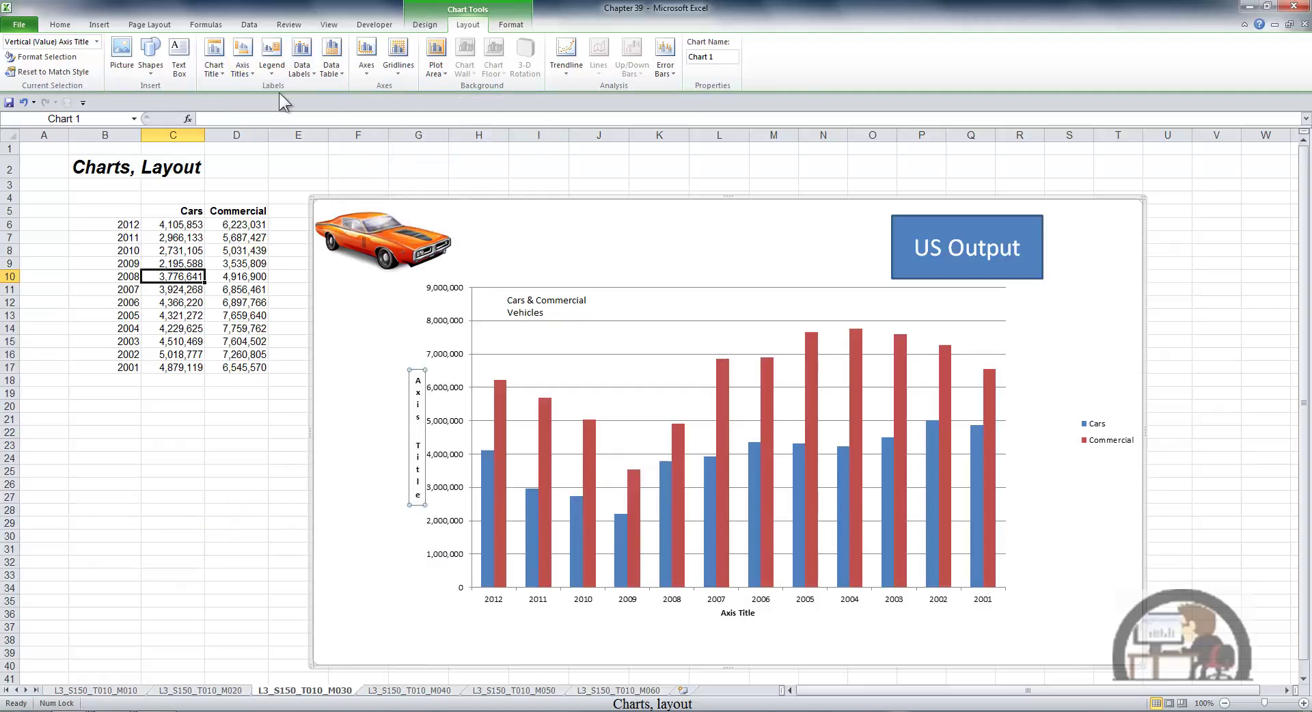
# - Set the primary vertical axis title to the Horizontal Title layout
pyautogui.click(248, 65)
pyautogui.moveTo(300, 102)
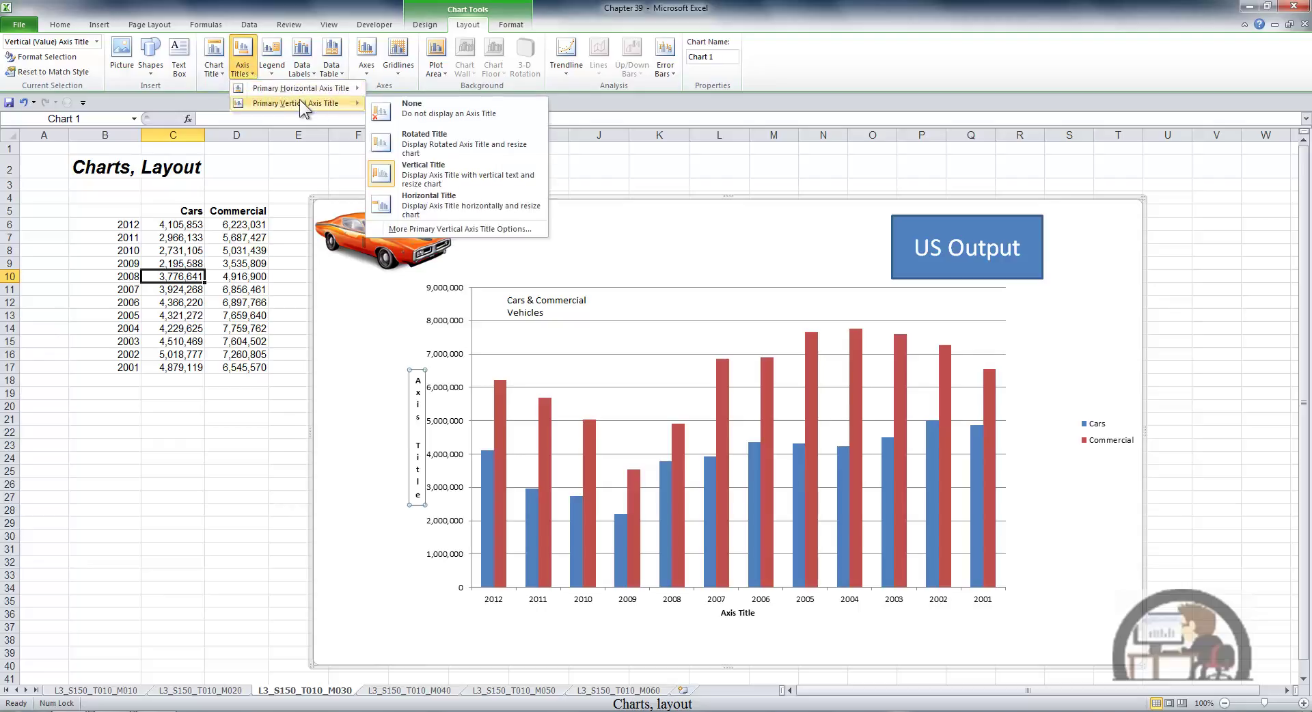
pyautogui.click(428, 197)
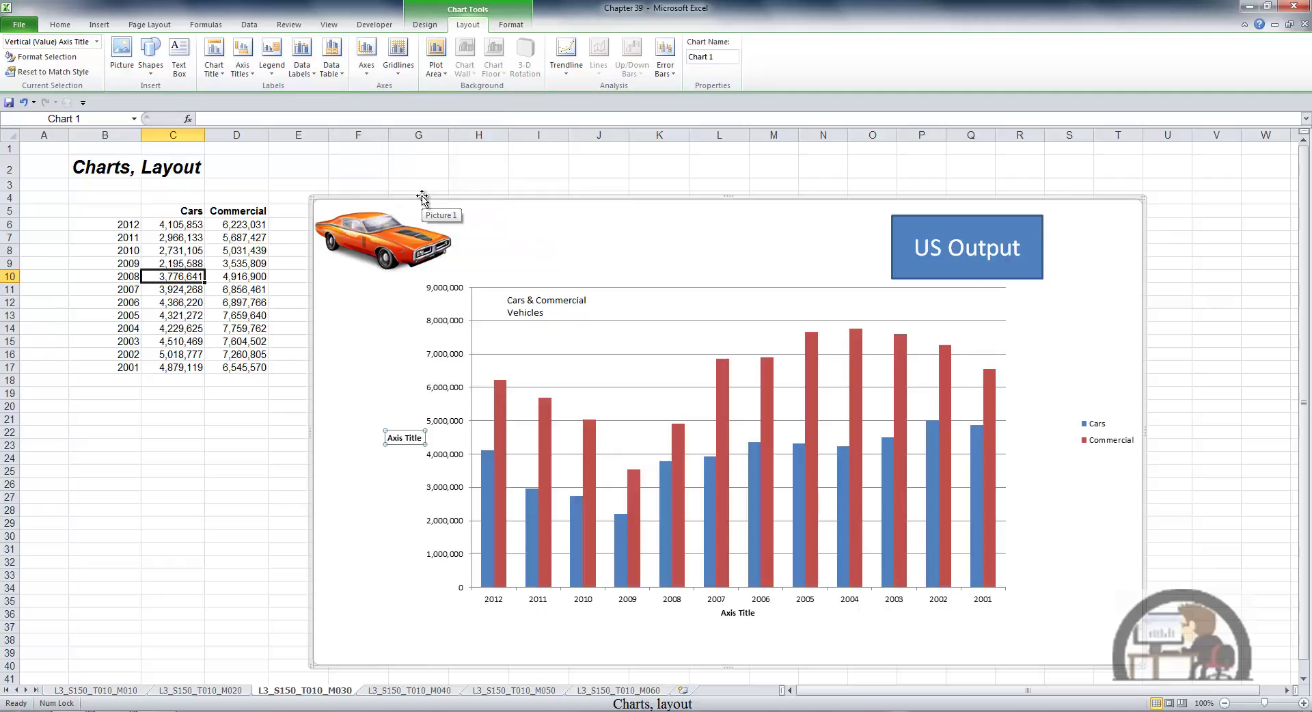
# - Try the chart legend at the top, at the left and at the bottom of the chart
pyautogui.click(267, 71)
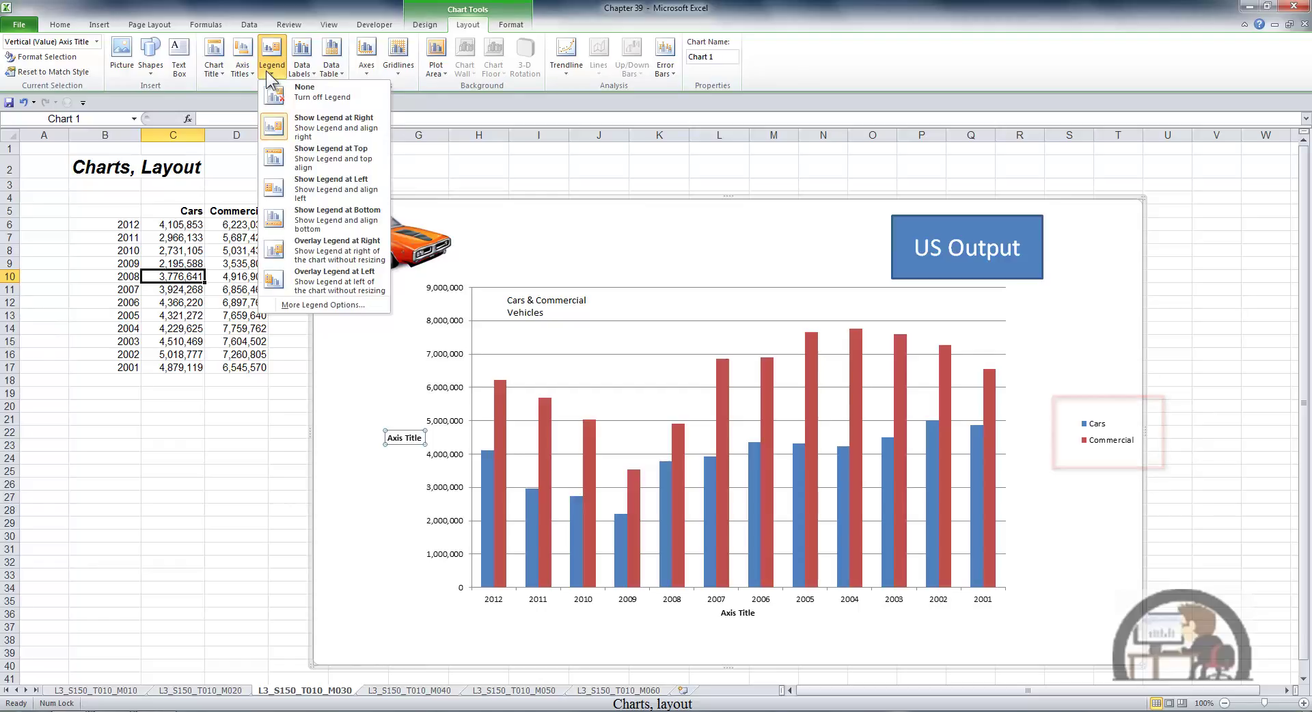
pyautogui.click(329, 154)
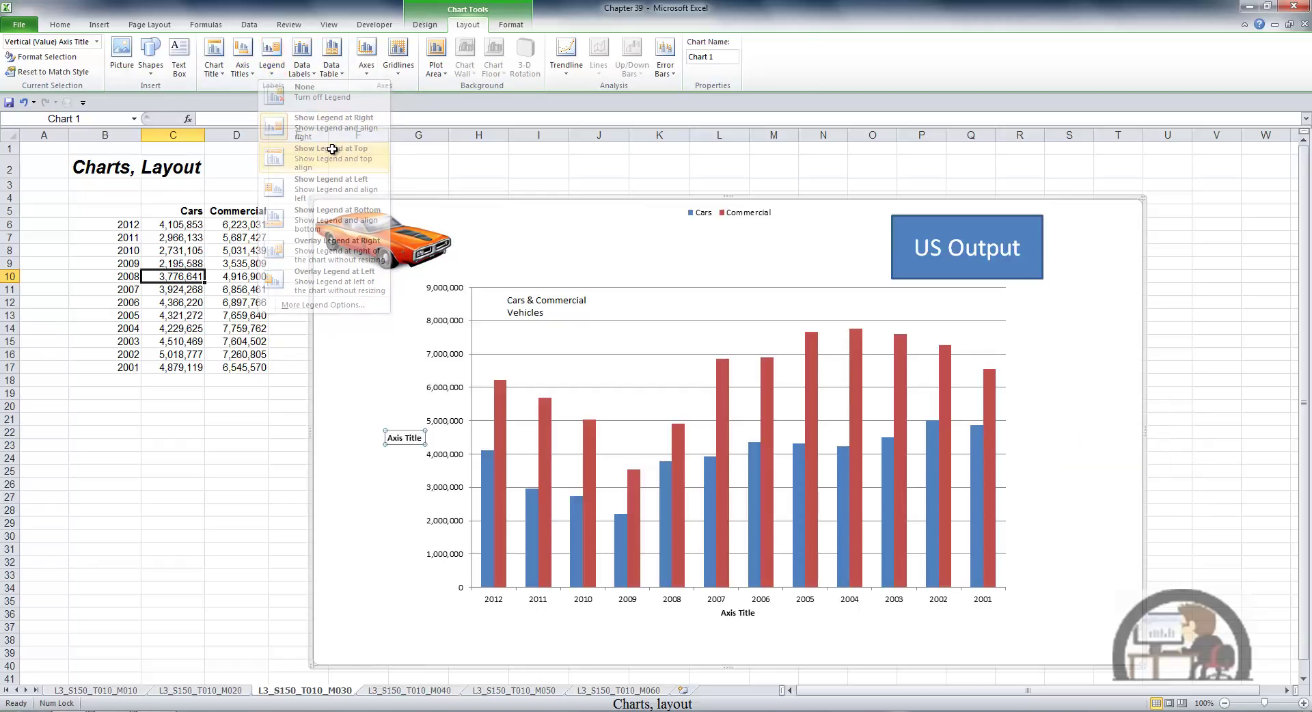
pyautogui.click(271, 60)
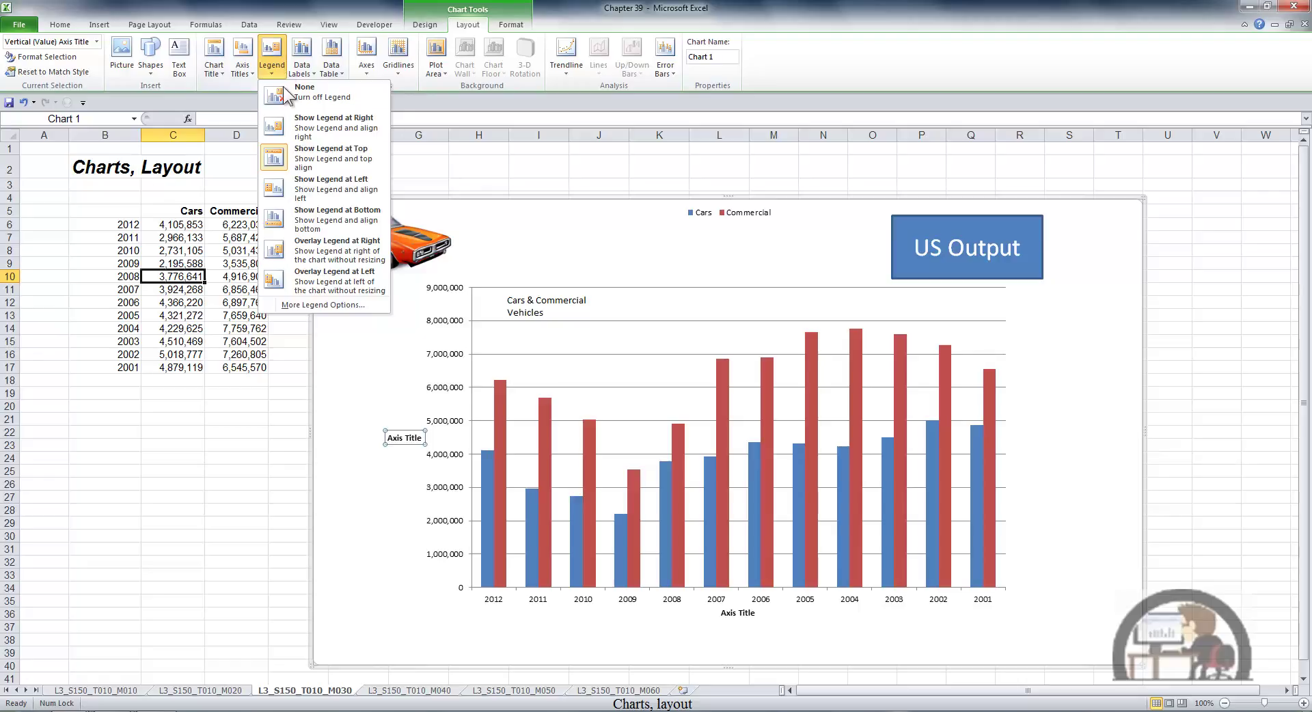
pyautogui.click(329, 179)
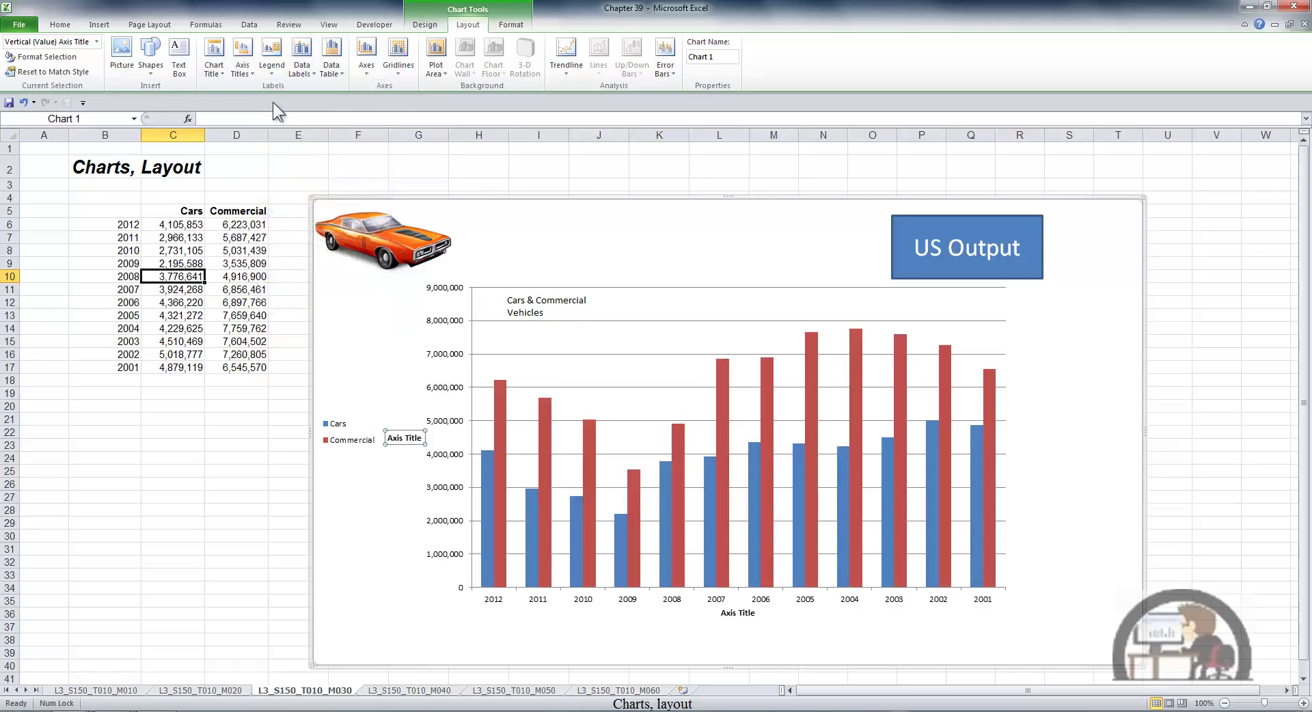
pyautogui.click(271, 61)
pyautogui.click(335, 217)
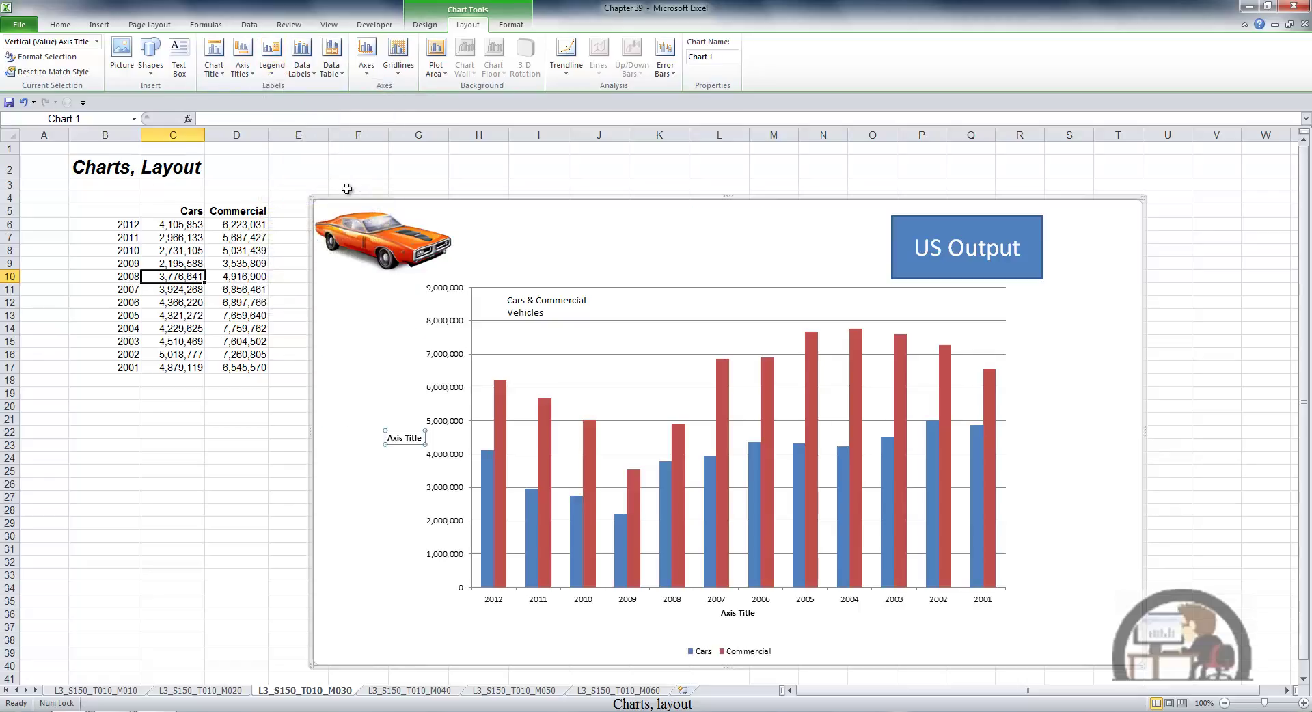
# - Turn off the chart legend
pyautogui.click(272, 60)
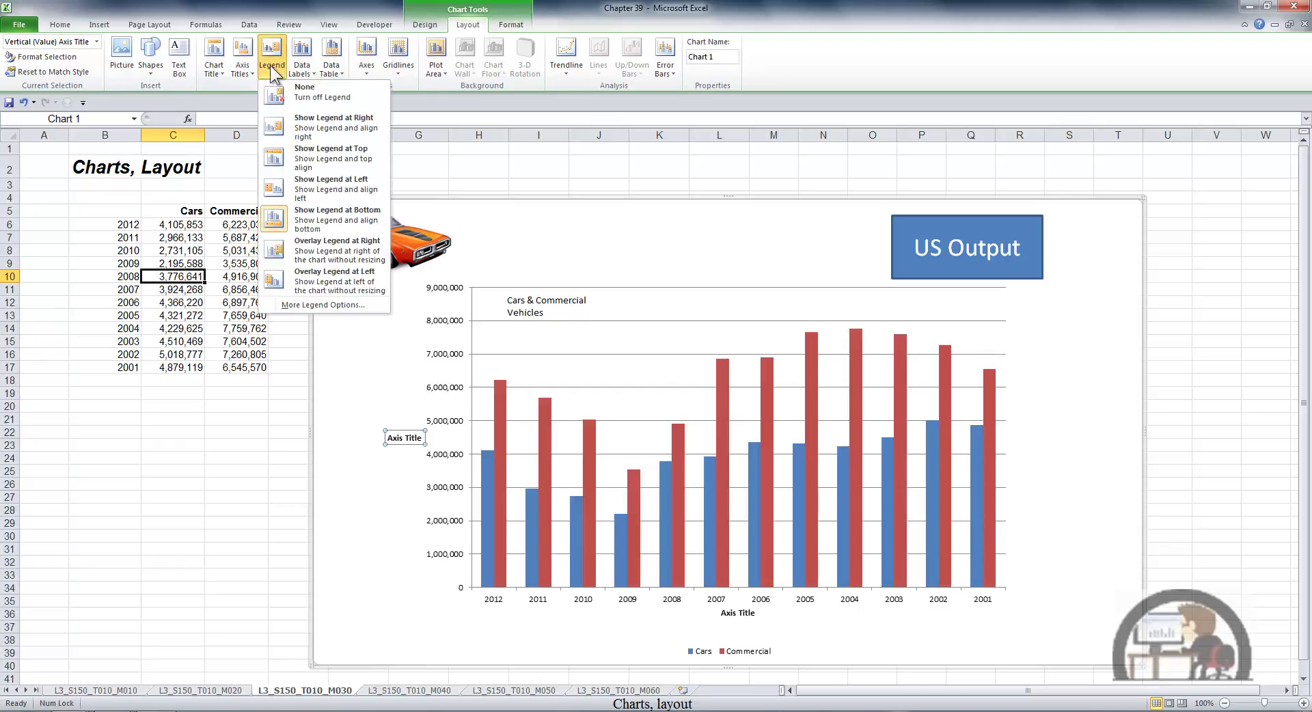
pyautogui.click(309, 90)
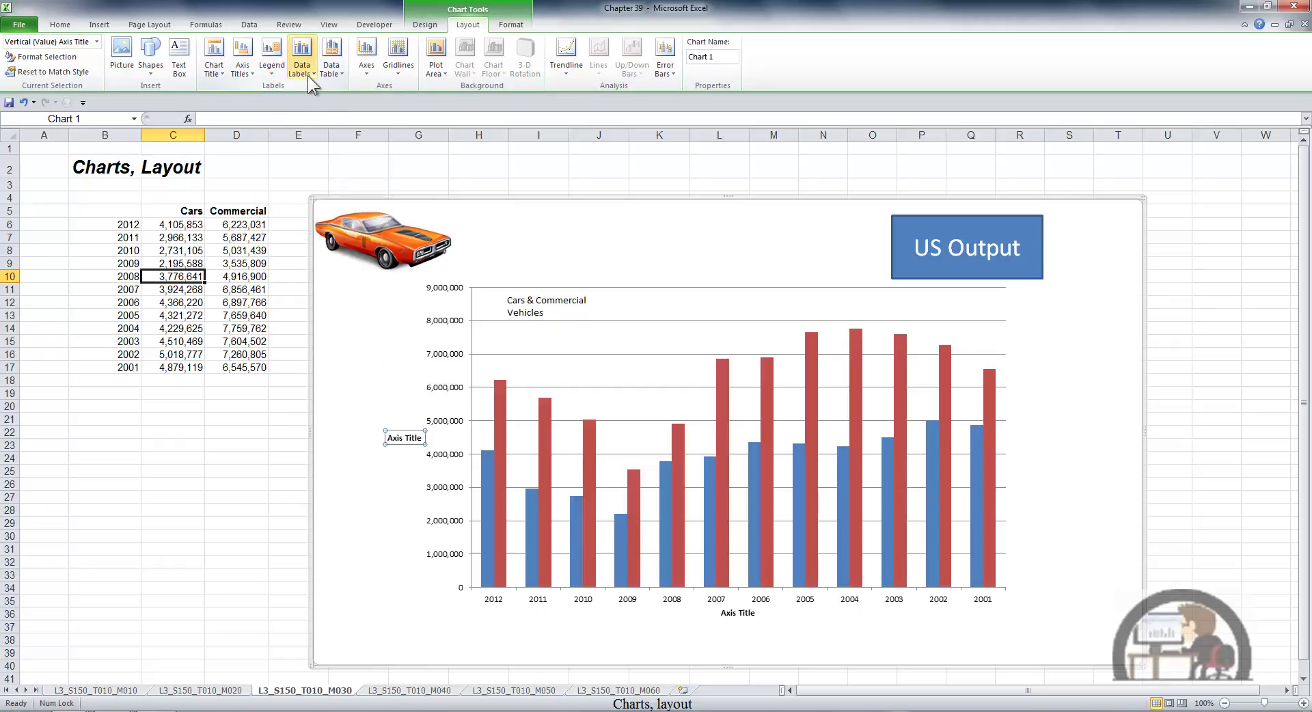
# - Try the Center, Inside End and Inside Base positions for the data labels on both series
pyautogui.click(308, 73)
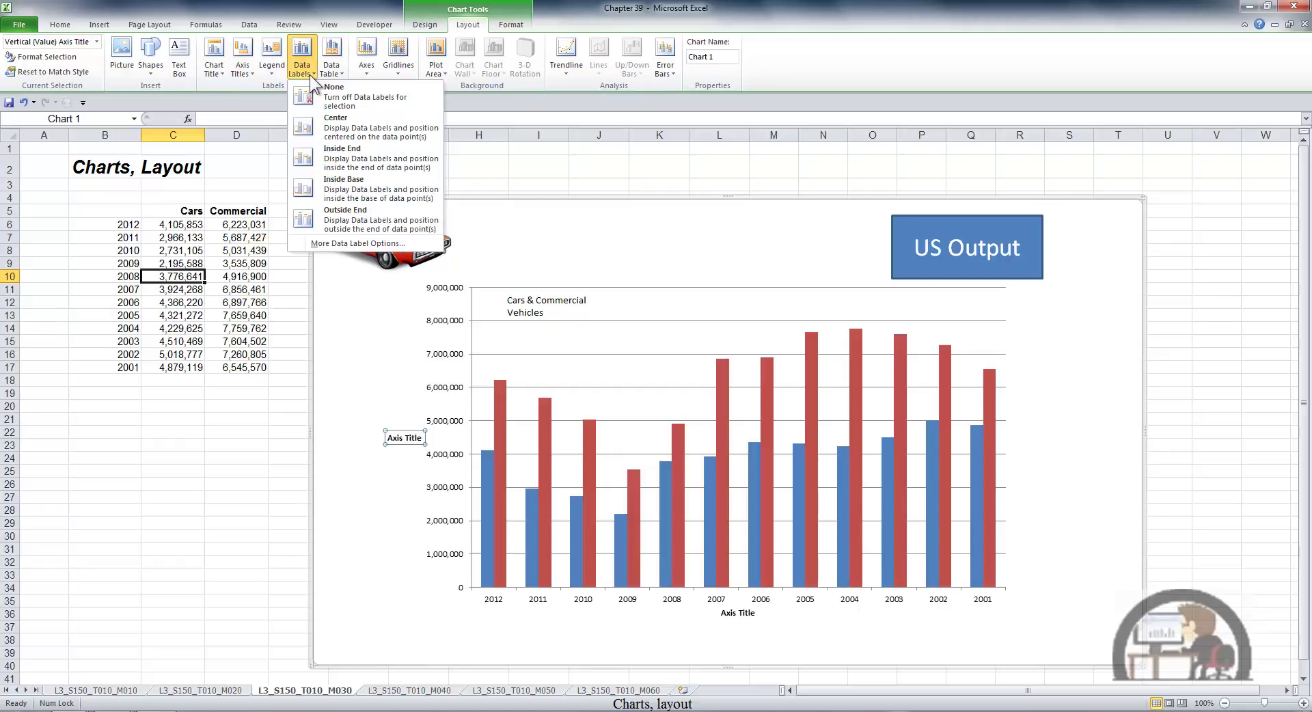
pyautogui.click(342, 124)
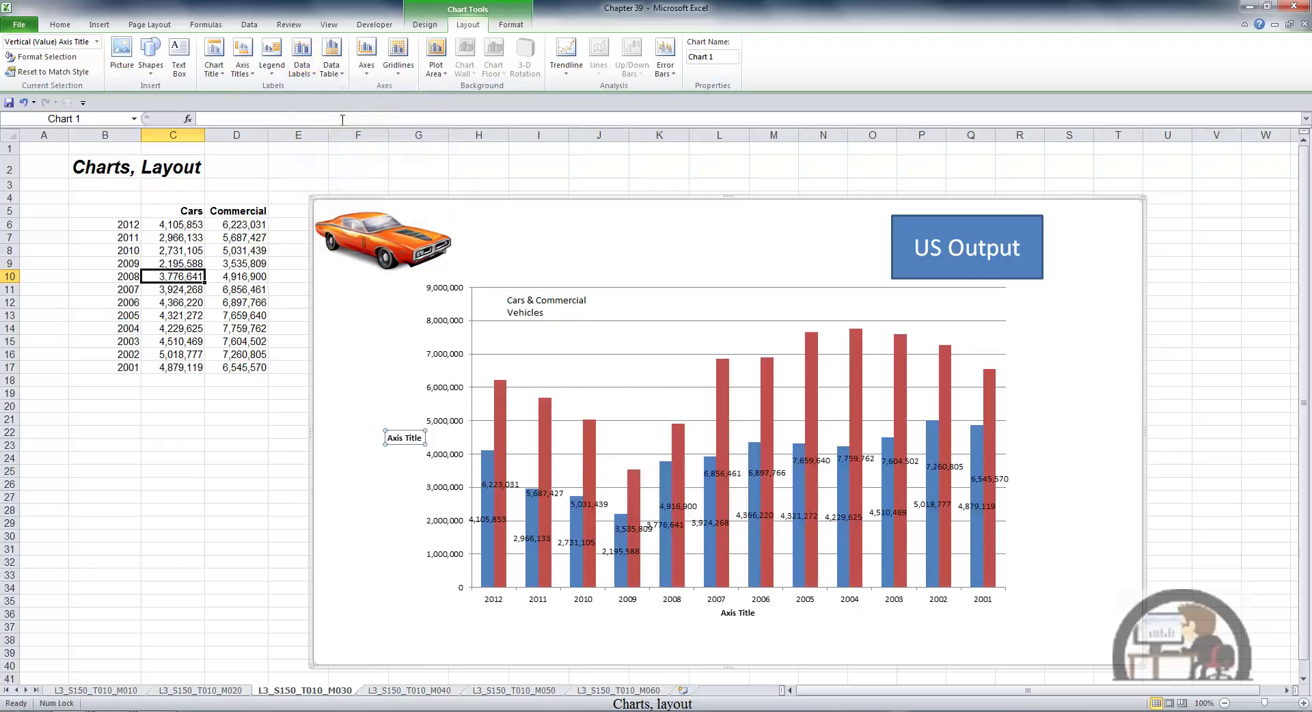
pyautogui.click(302, 59)
pyautogui.click(352, 157)
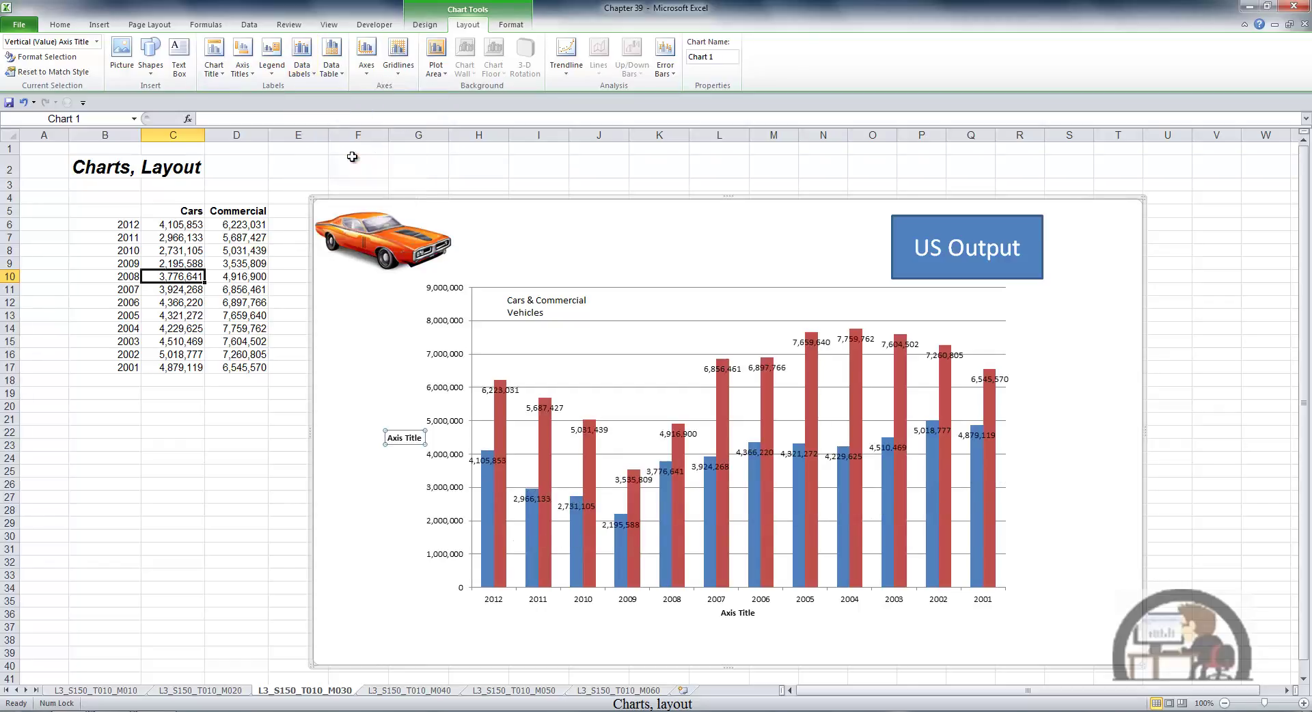
pyautogui.click(309, 75)
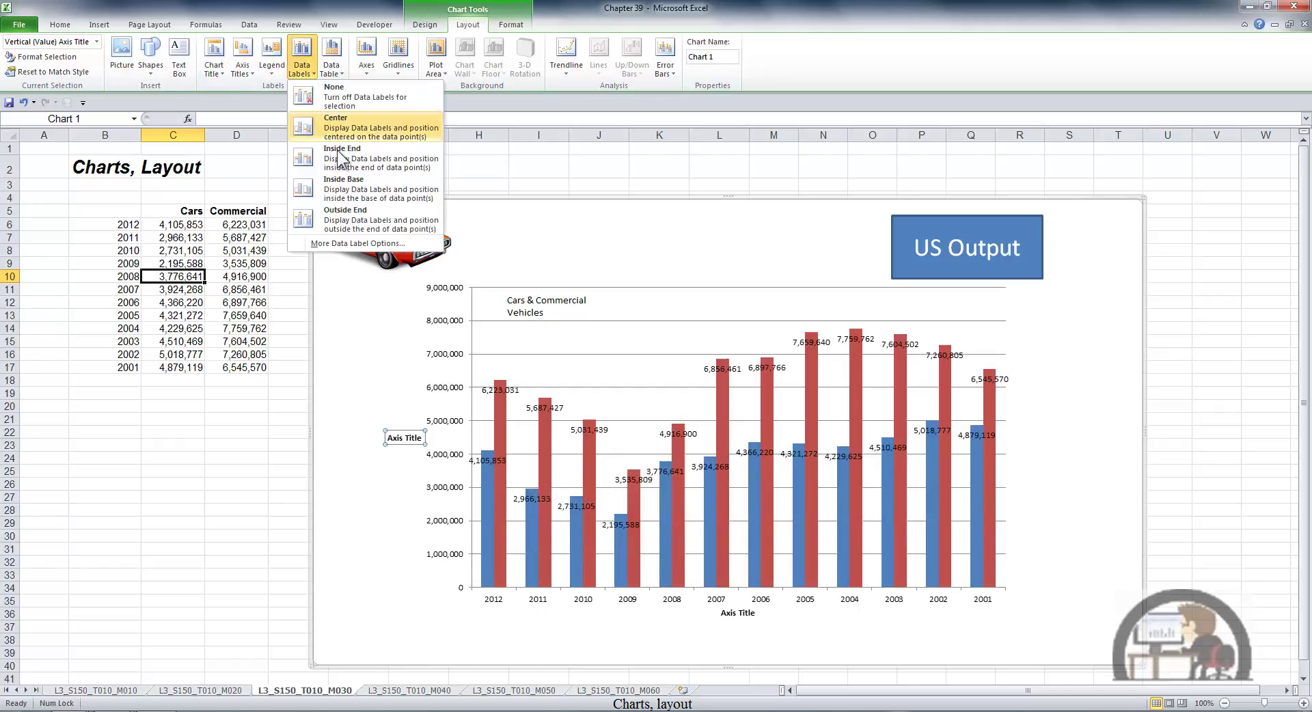
pyautogui.click(361, 182)
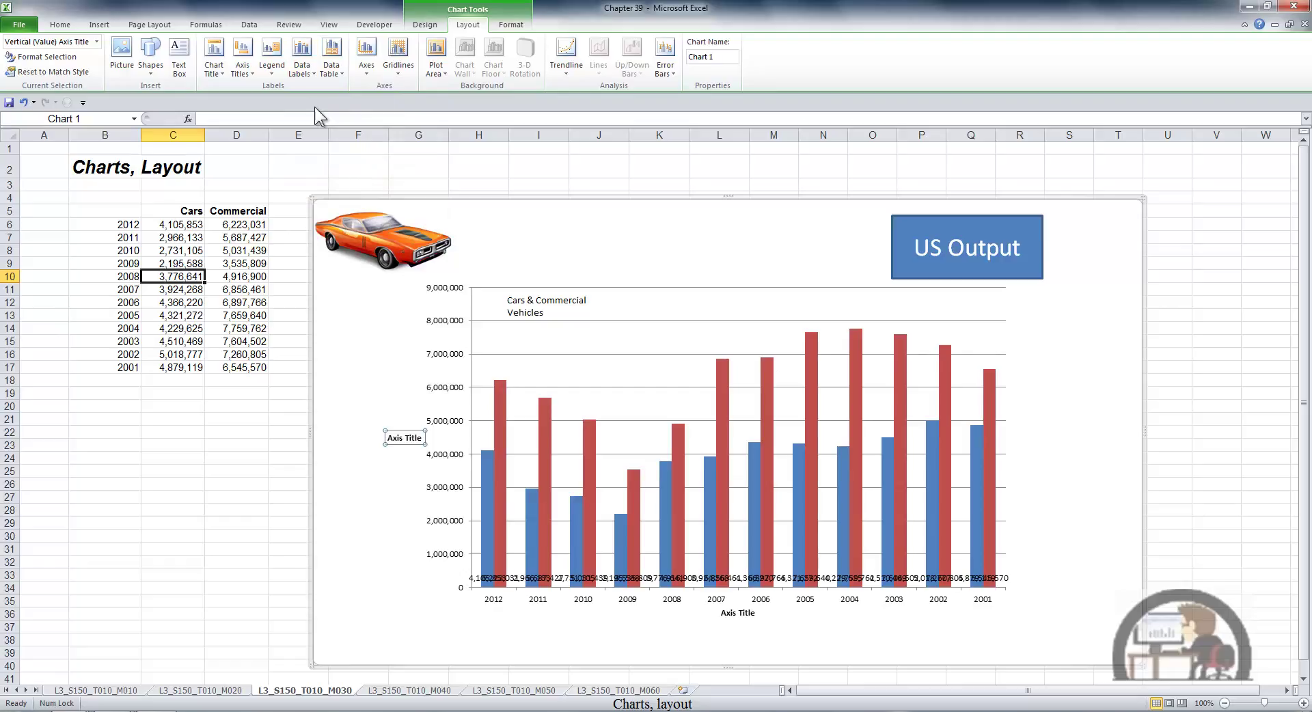
# - Position the data labels of both series at the Outside End of the columns
pyautogui.click(302, 68)
pyautogui.click(355, 217)
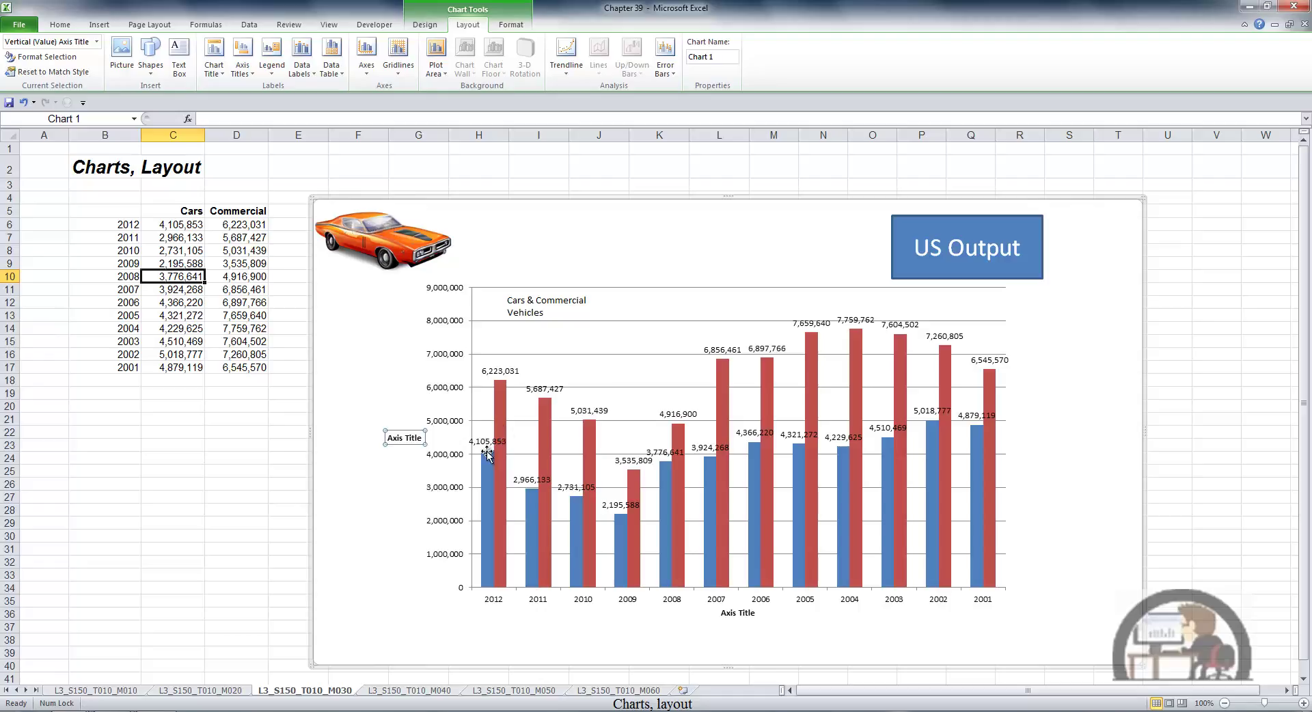
# - Turn off the data labels for the blue Cars series only
pyautogui.click(489, 470)
pyautogui.doubleClick(490, 470)
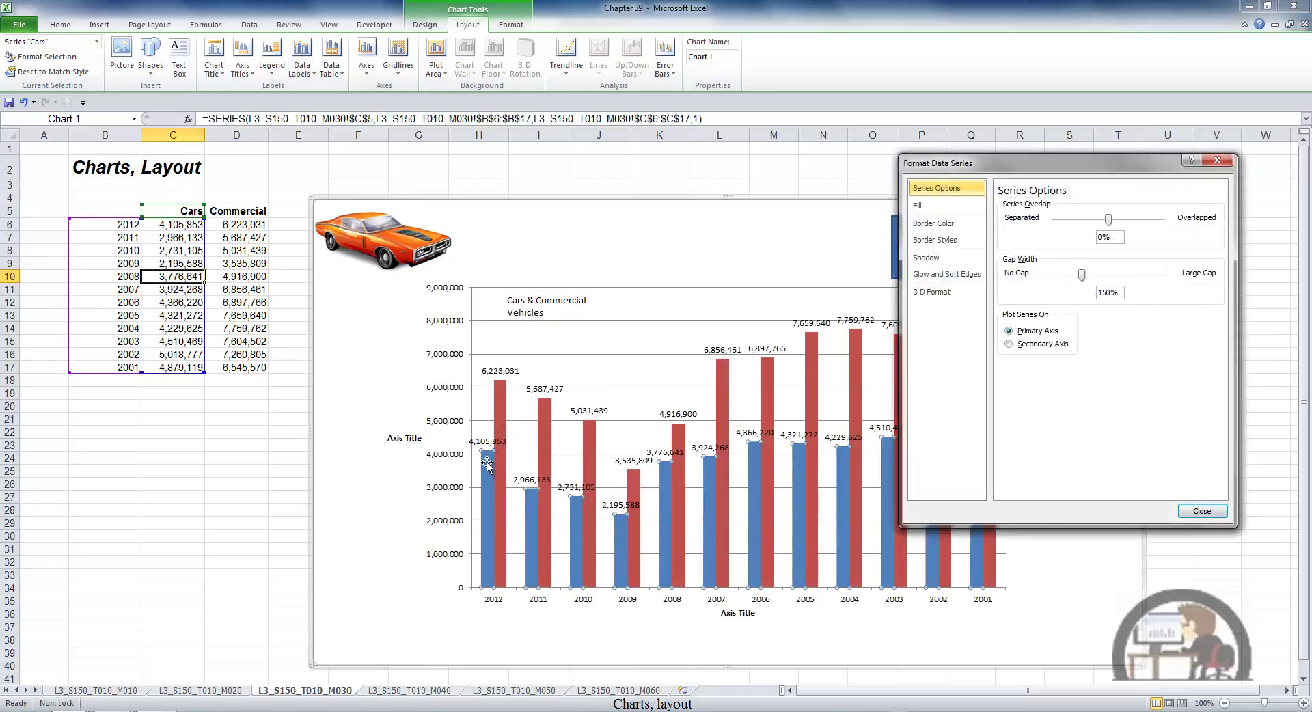
pyautogui.click(1225, 164)
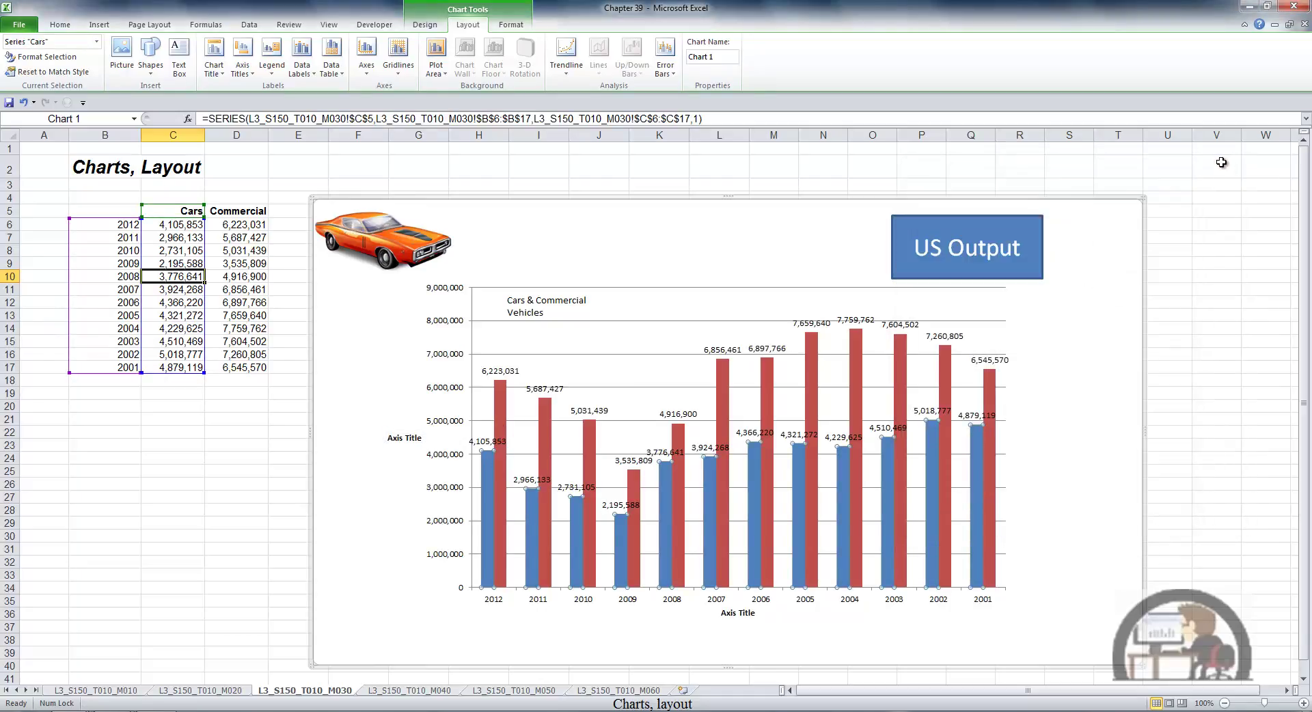
pyautogui.click(306, 71)
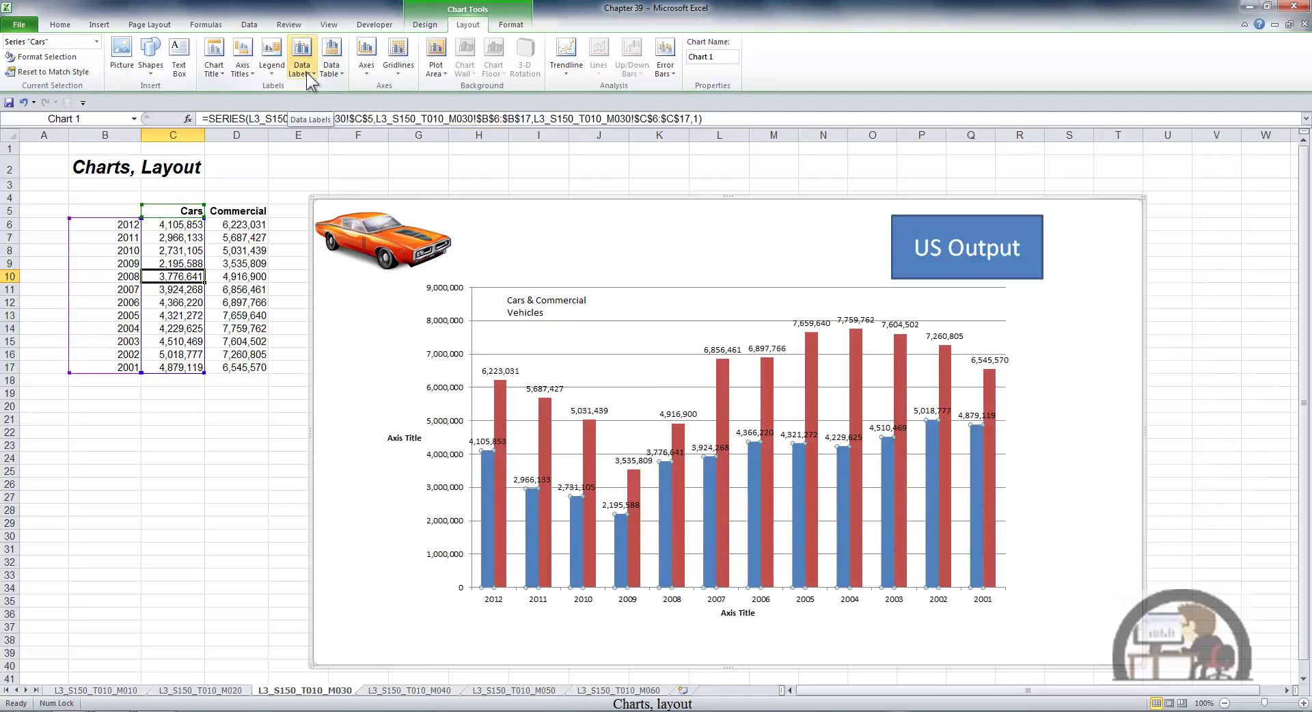
pyautogui.click(347, 94)
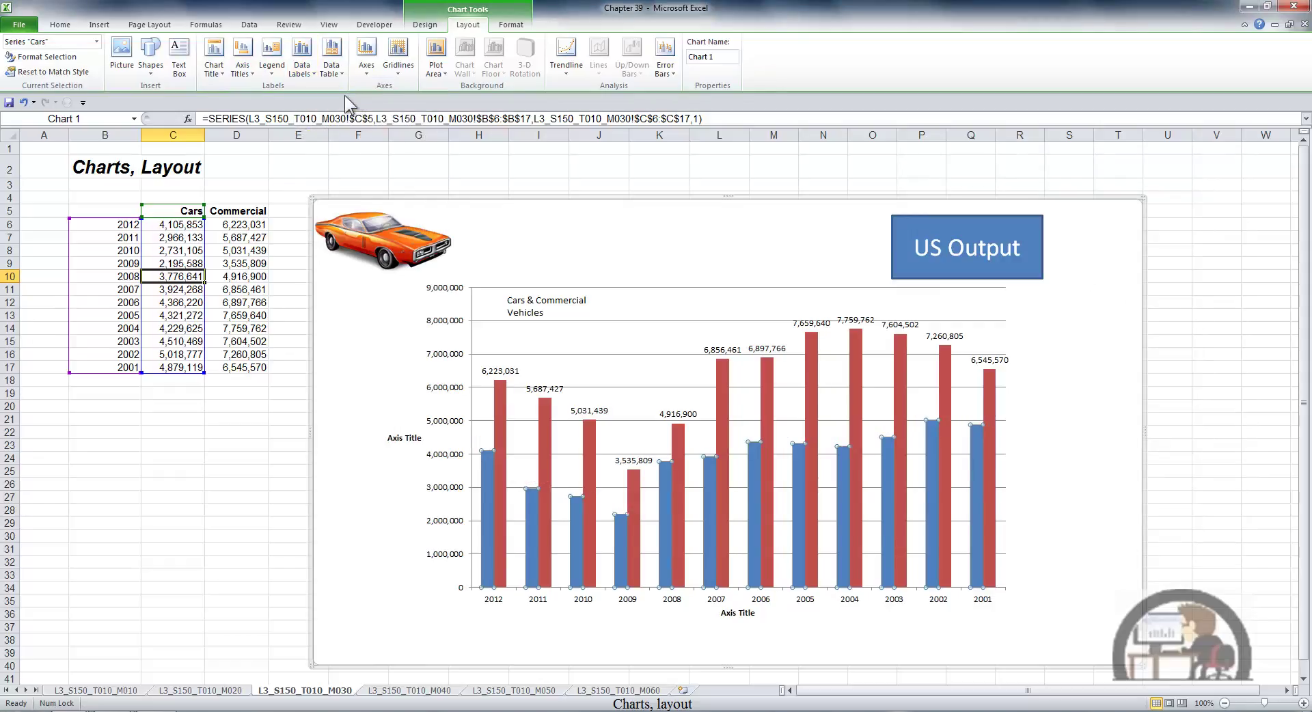
# - Try the data table below the chart without and with legend keys, and remove it again
pyautogui.click(337, 73)
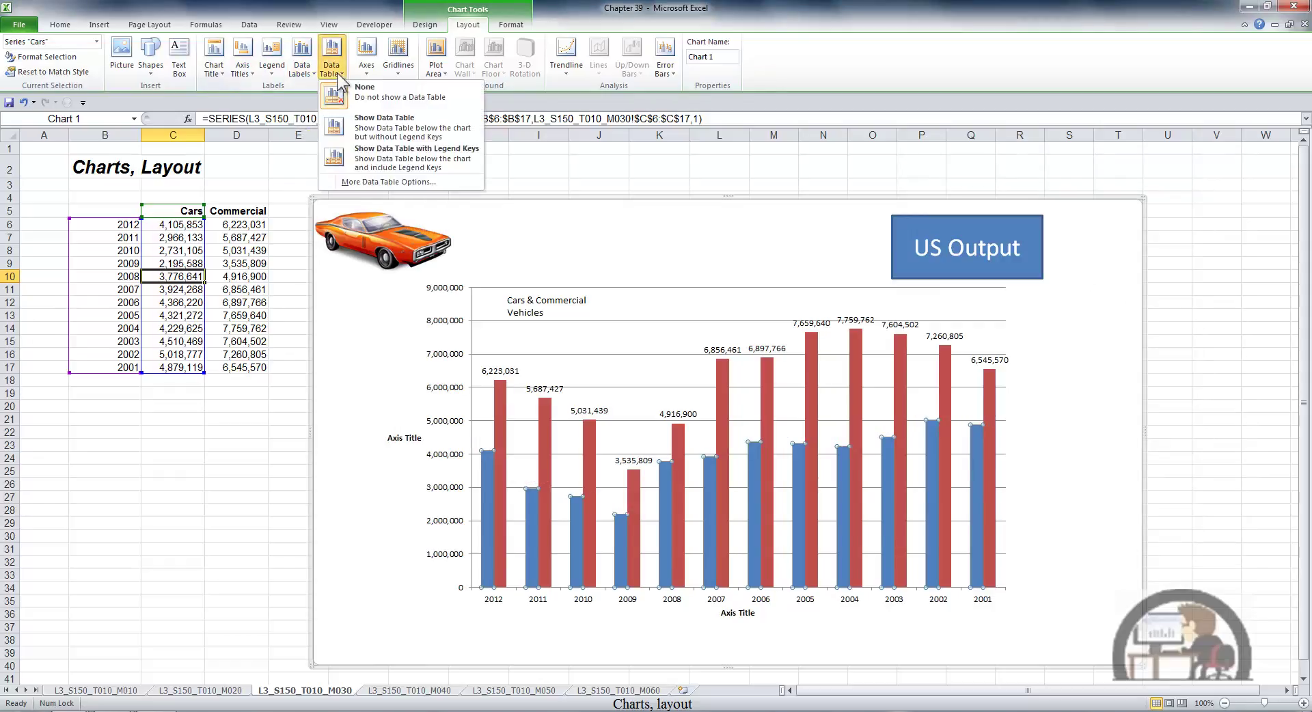
pyautogui.click(390, 121)
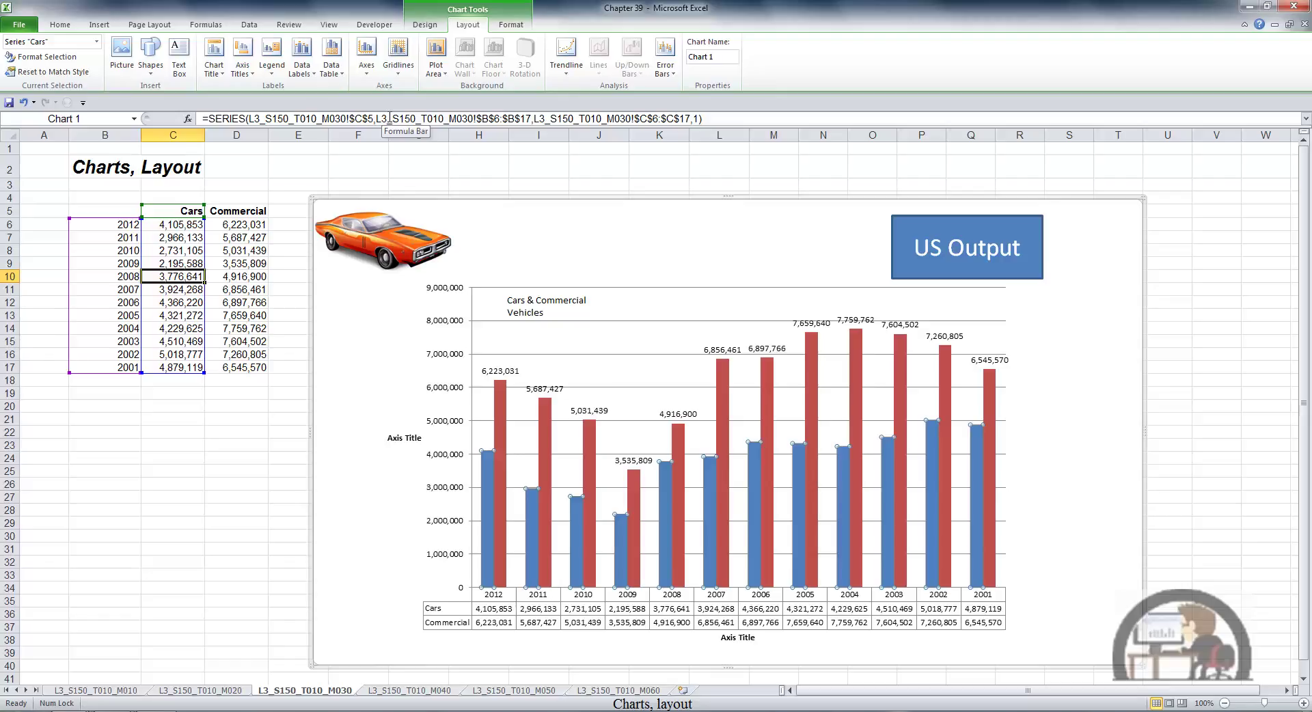
pyautogui.click(333, 55)
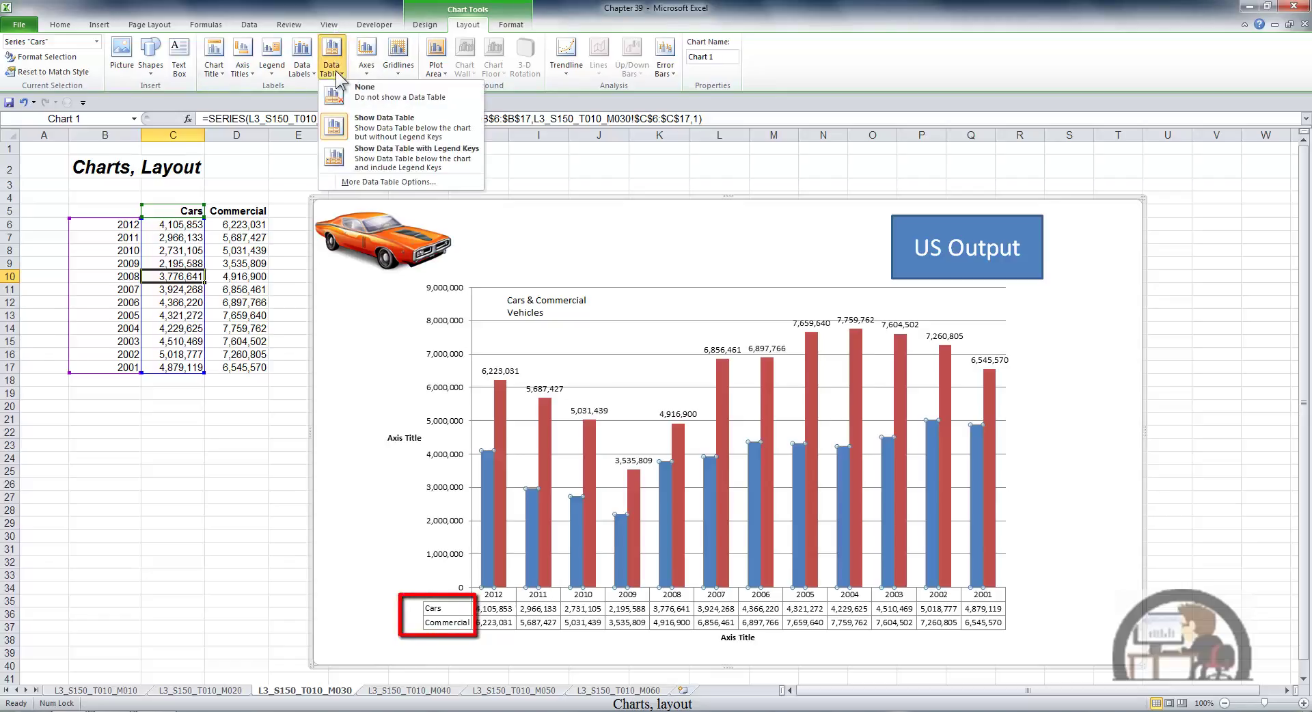
pyautogui.click(417, 162)
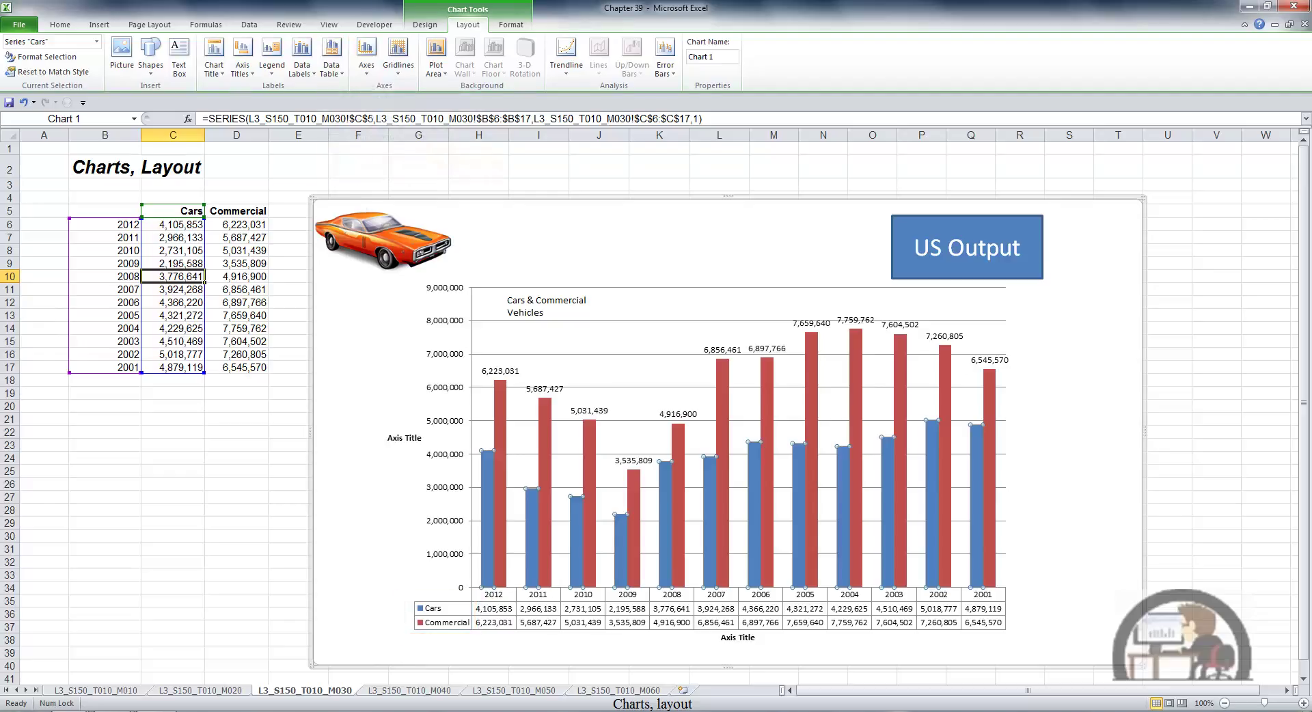
pyautogui.click(335, 69)
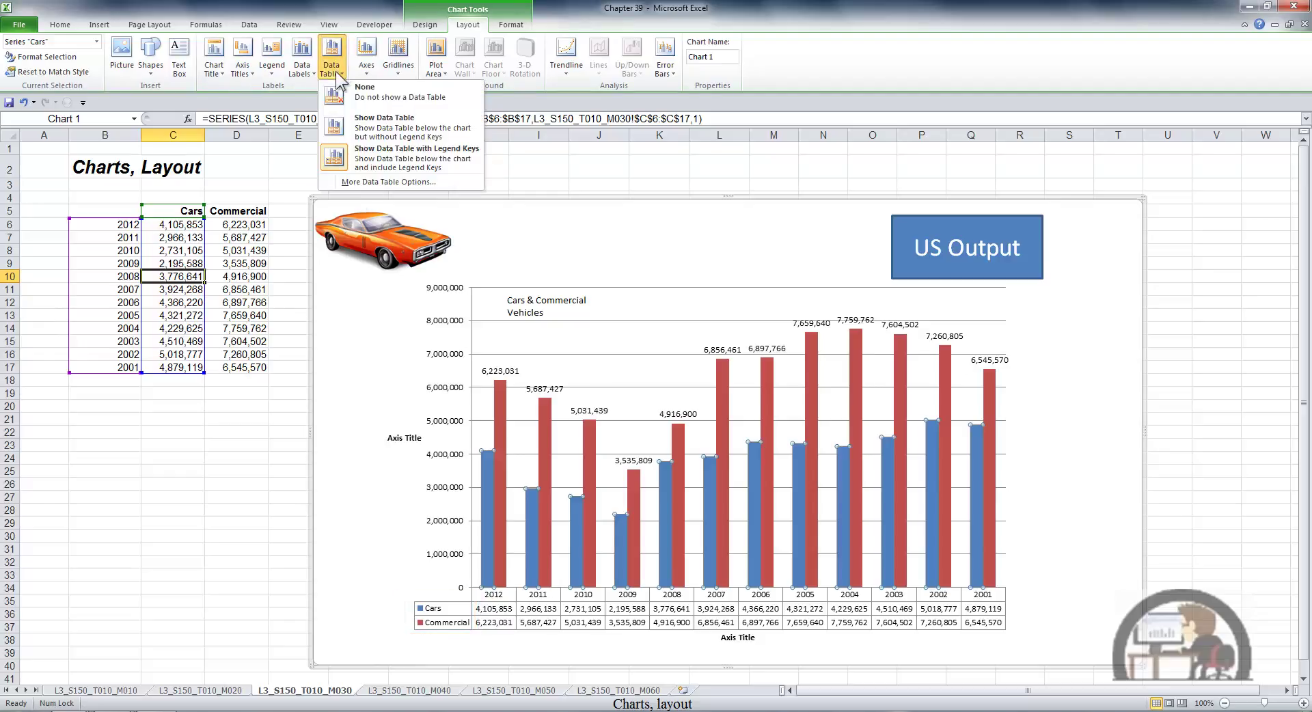
pyautogui.click(354, 88)
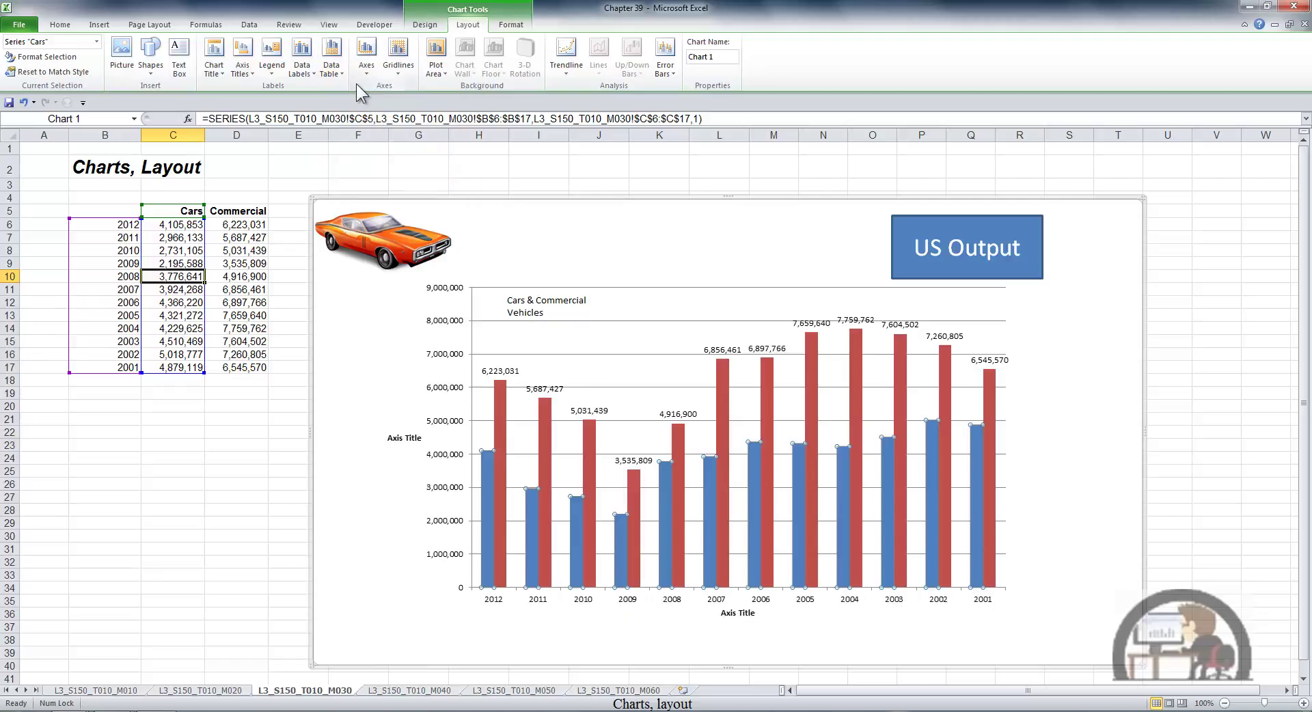
# - Try hiding the primary horizontal axis, and show it again as a left-to-right axis with labels
pyautogui.click(366, 70)
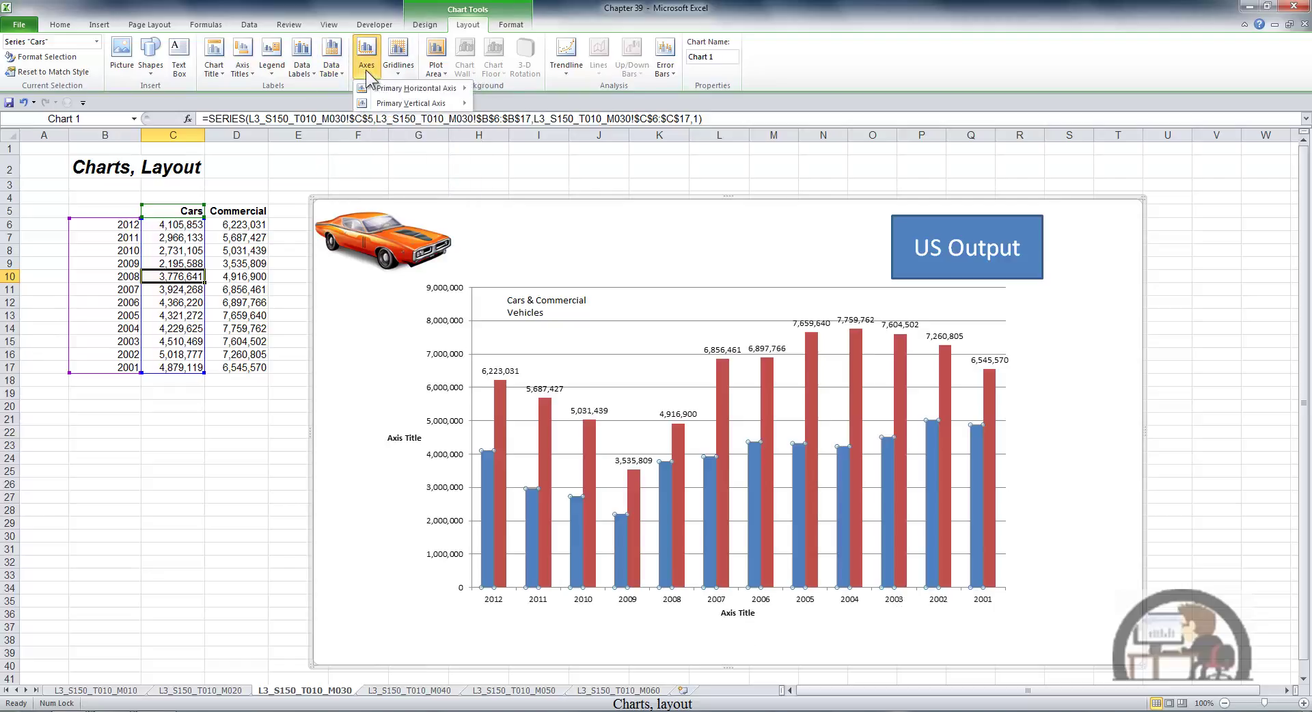
pyautogui.moveTo(417, 88)
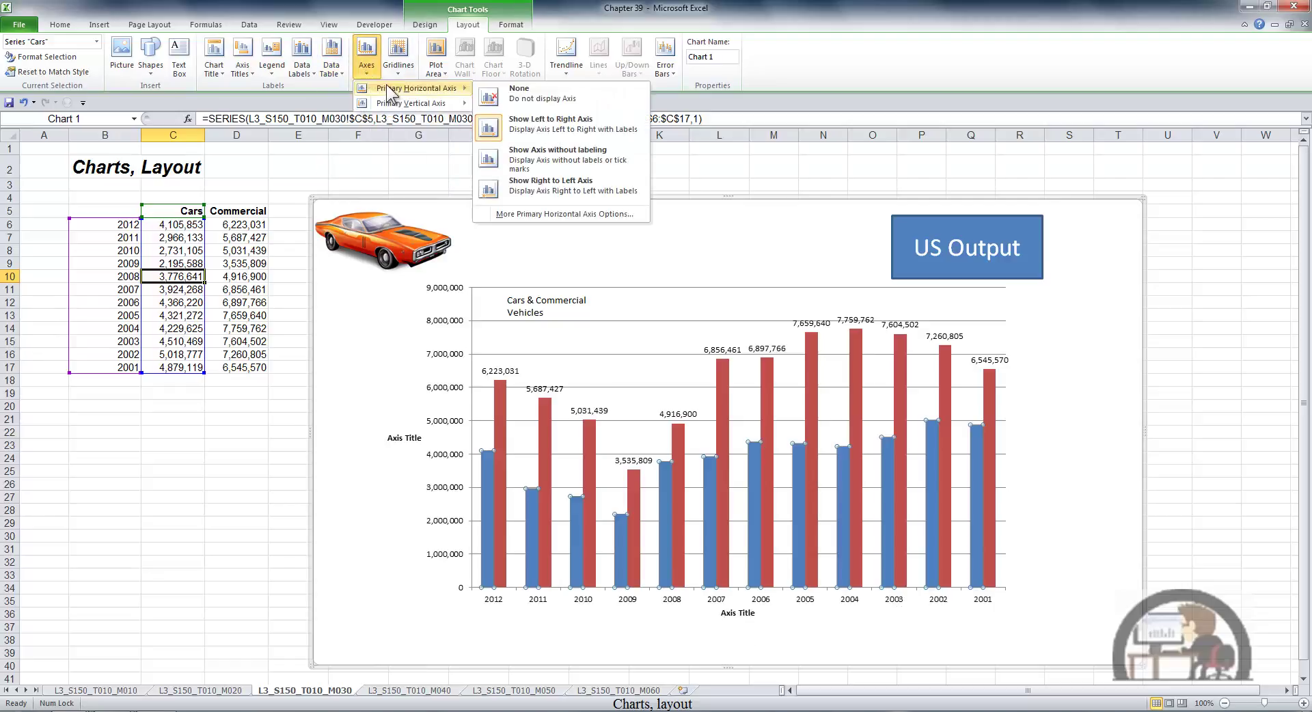
pyautogui.click(491, 96)
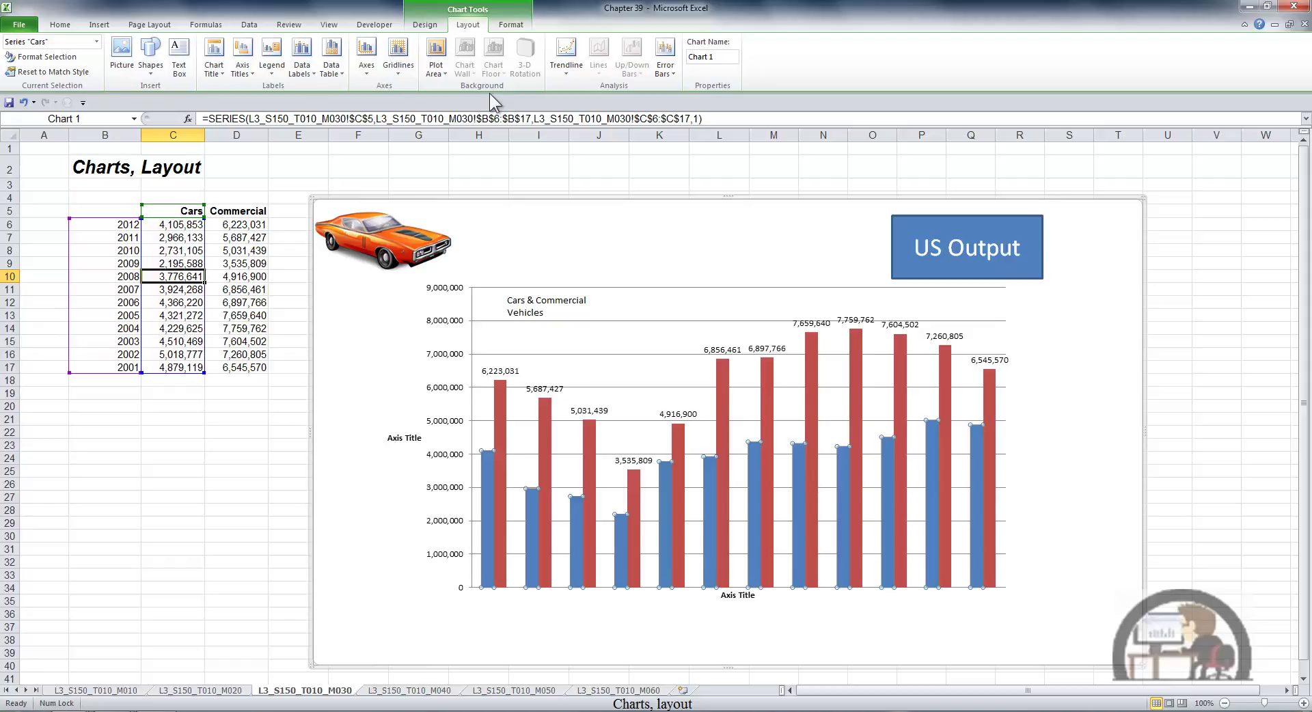
pyautogui.click(367, 61)
pyautogui.moveTo(417, 88)
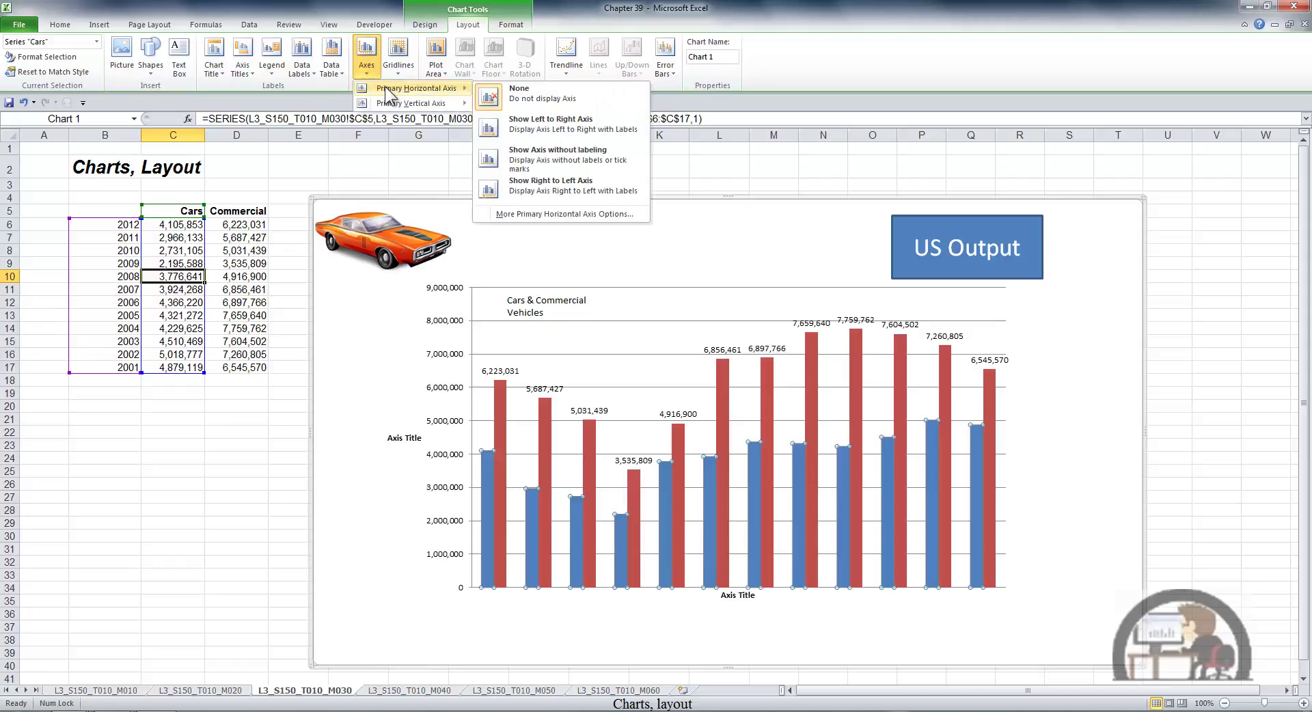
pyautogui.click(546, 127)
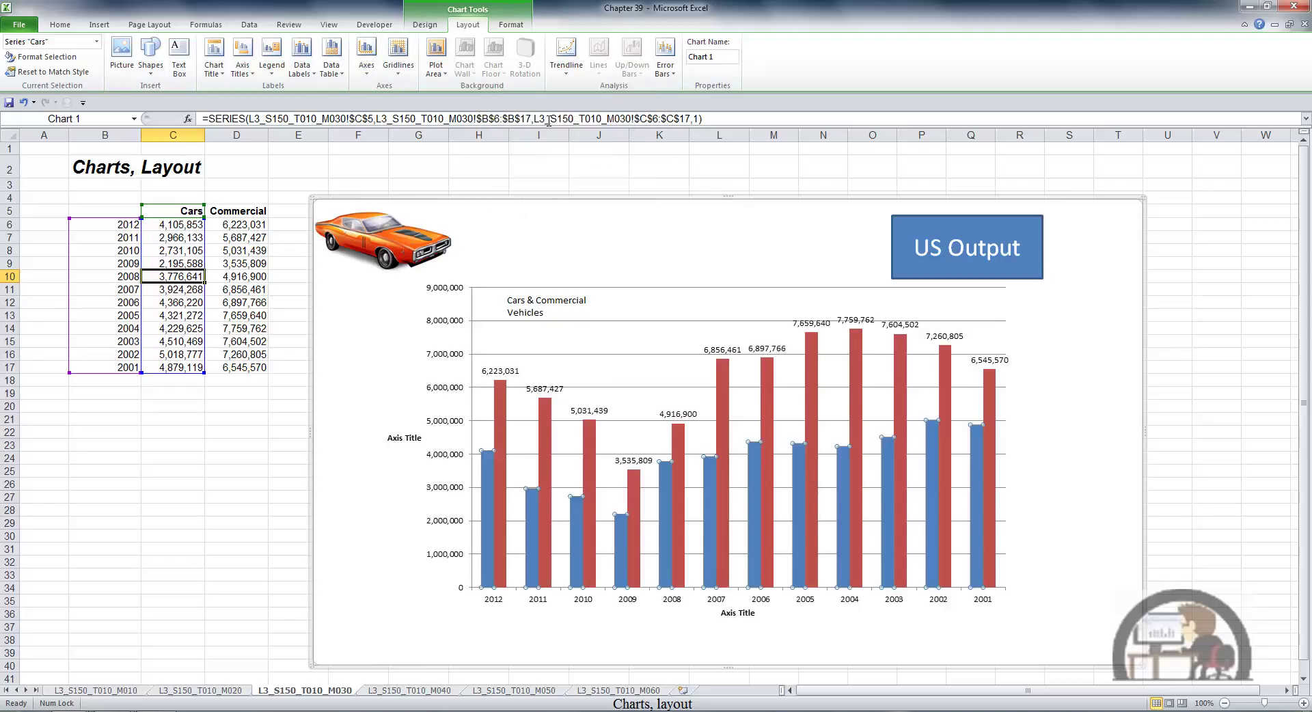
# - Try the primary horizontal axis without labeling and in right-to-left order, and restore the left-to-right axis
pyautogui.click(367, 58)
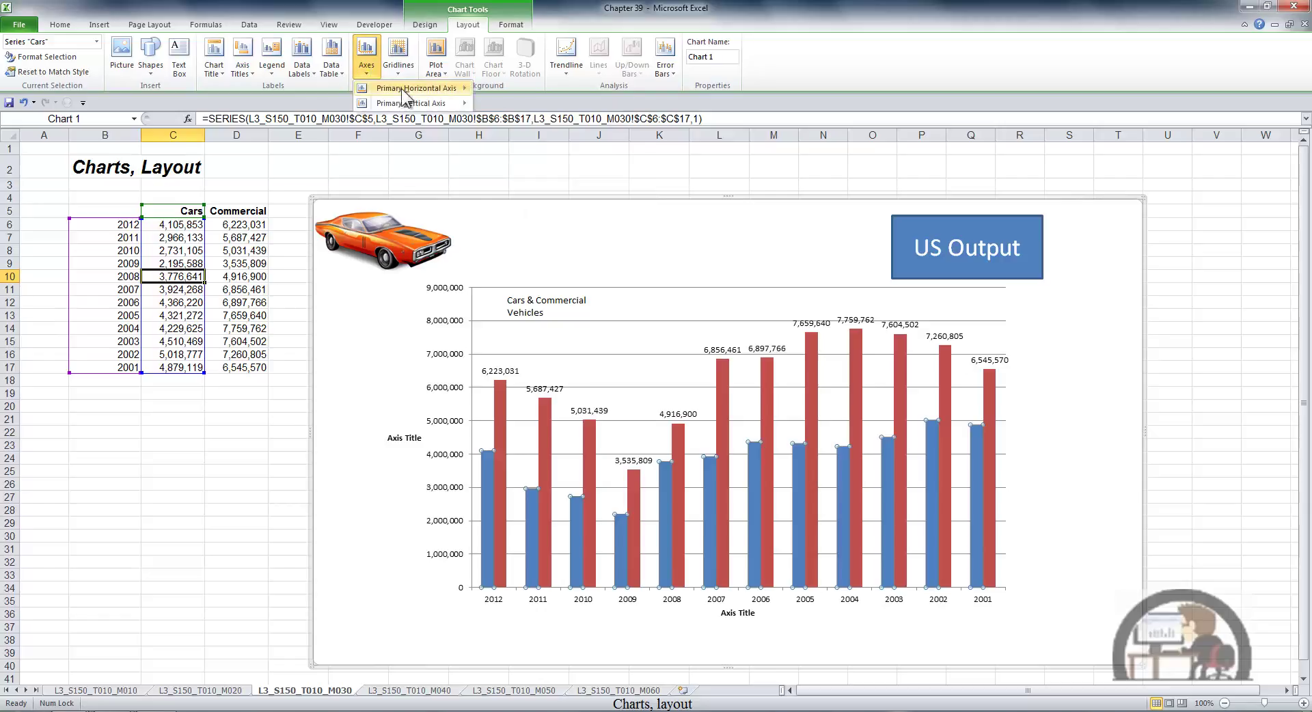
pyautogui.moveTo(417, 88)
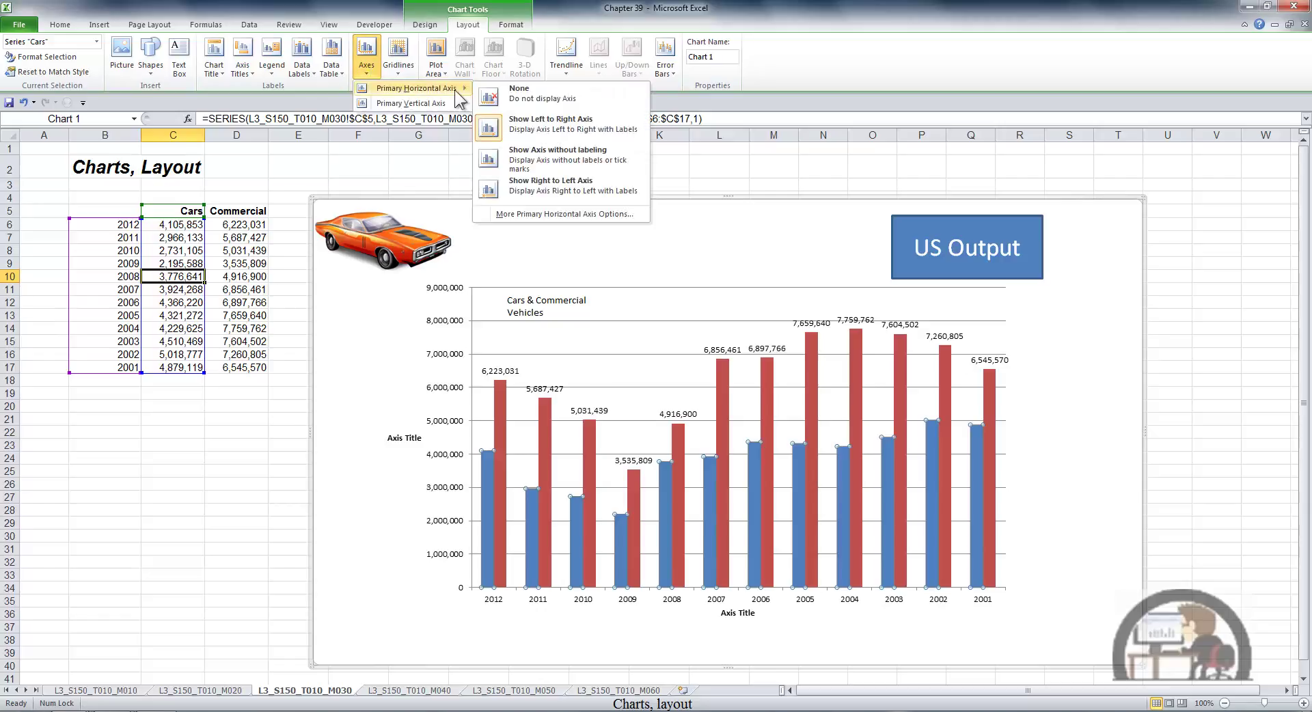
pyautogui.click(537, 153)
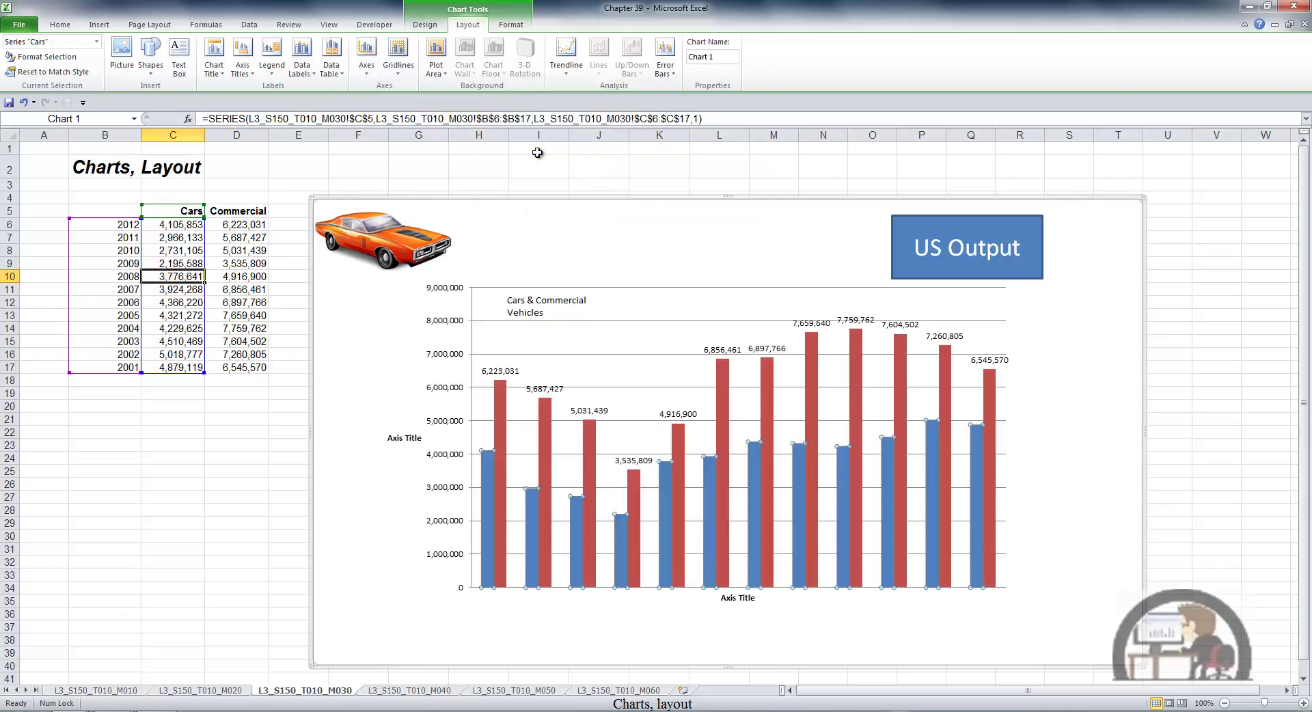
pyautogui.click(373, 71)
pyautogui.moveTo(415, 89)
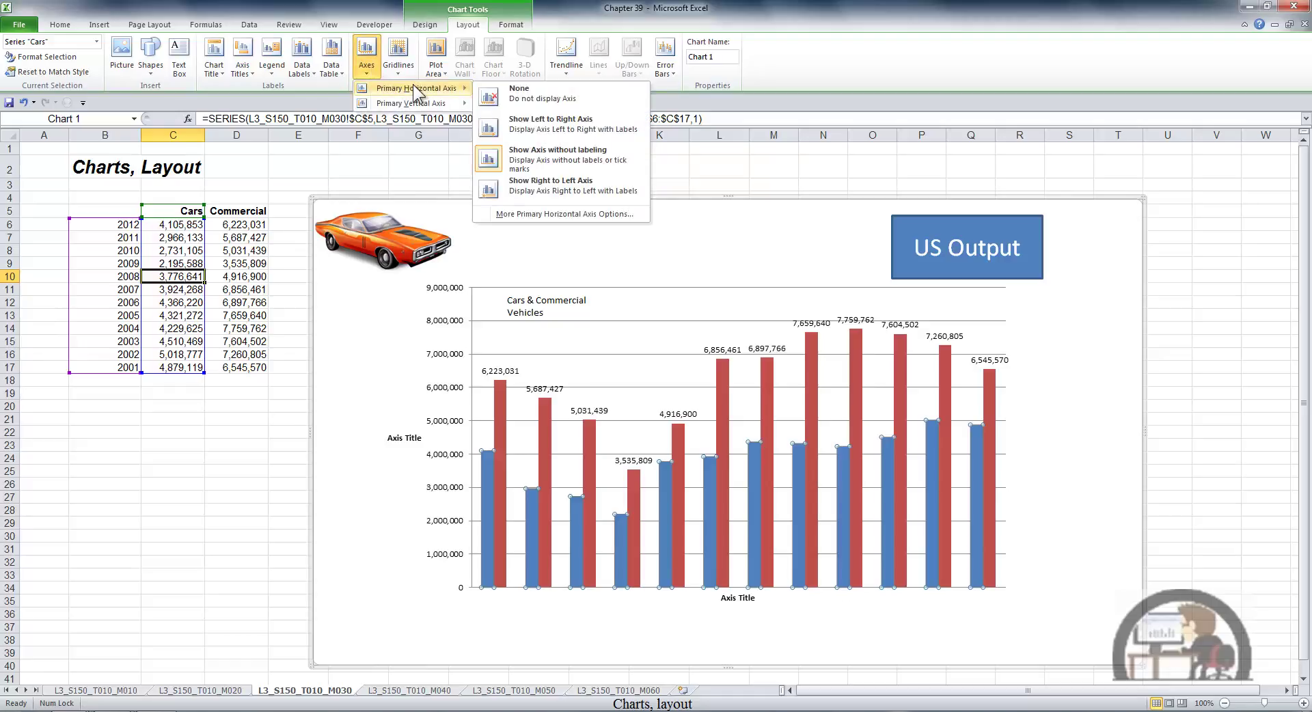
pyautogui.click(539, 192)
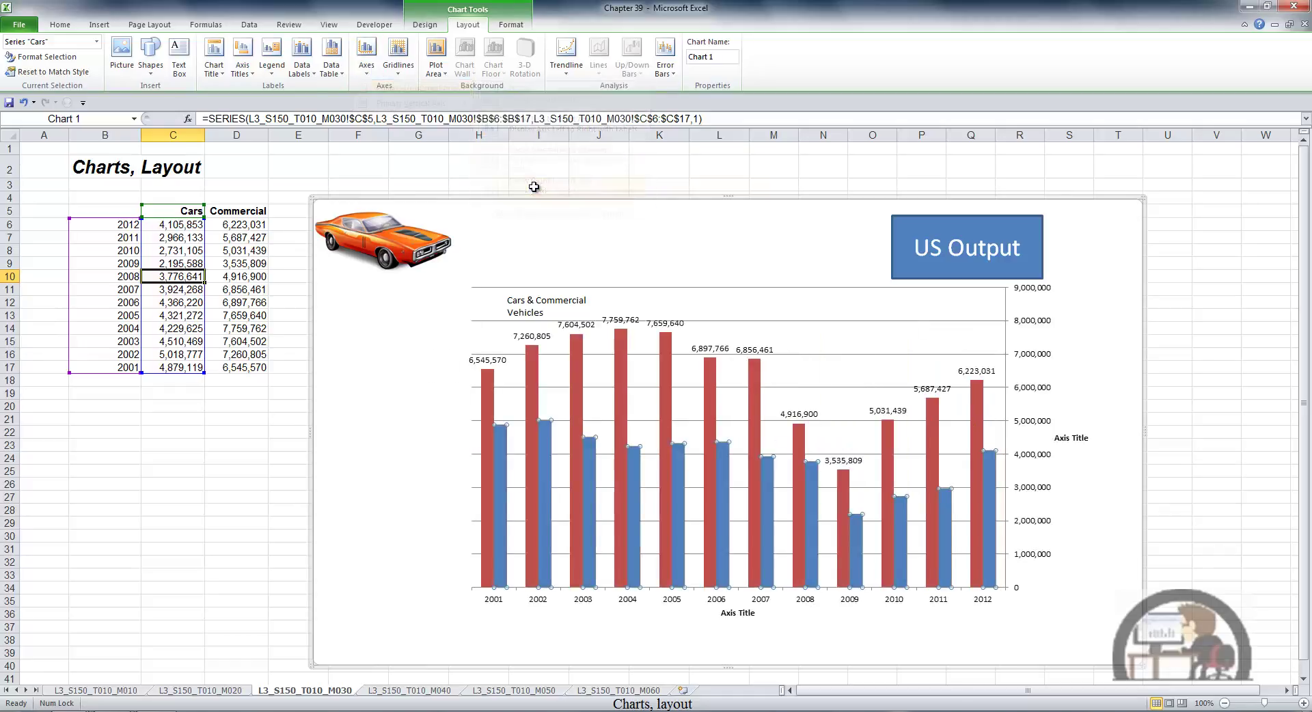
pyautogui.click(369, 77)
pyautogui.moveTo(389, 89)
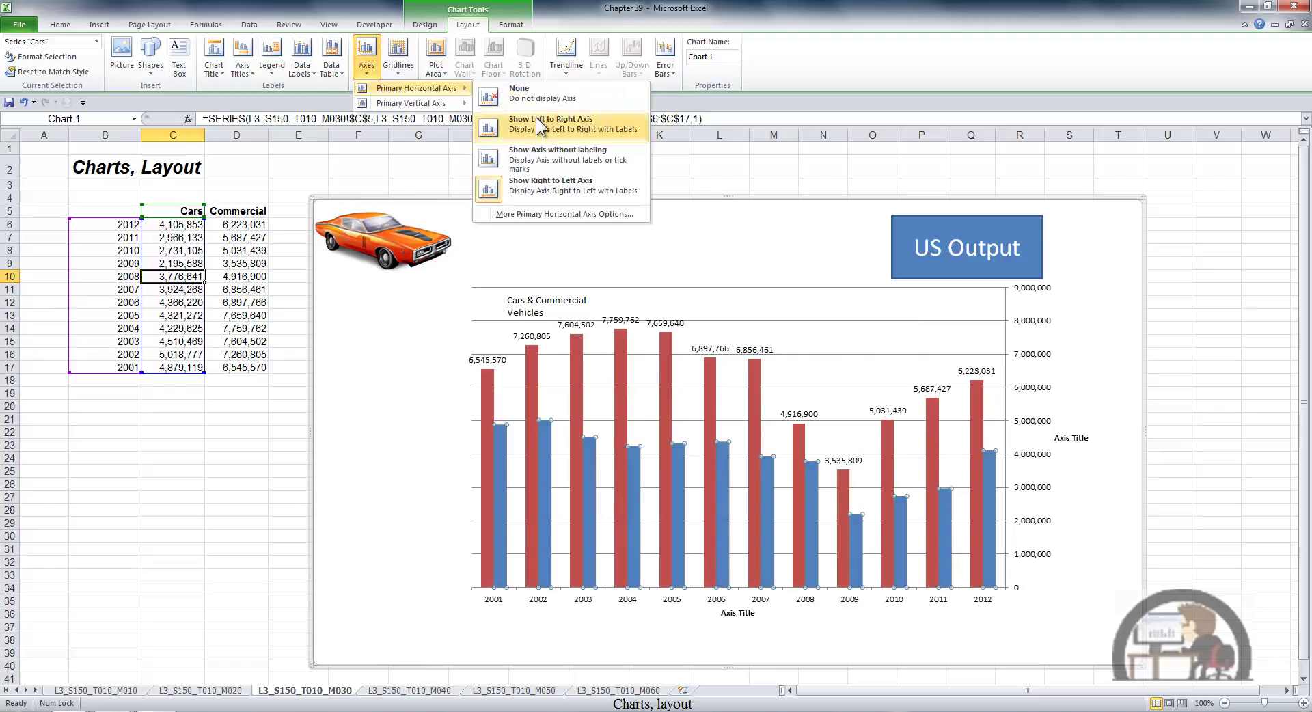
pyautogui.click(539, 127)
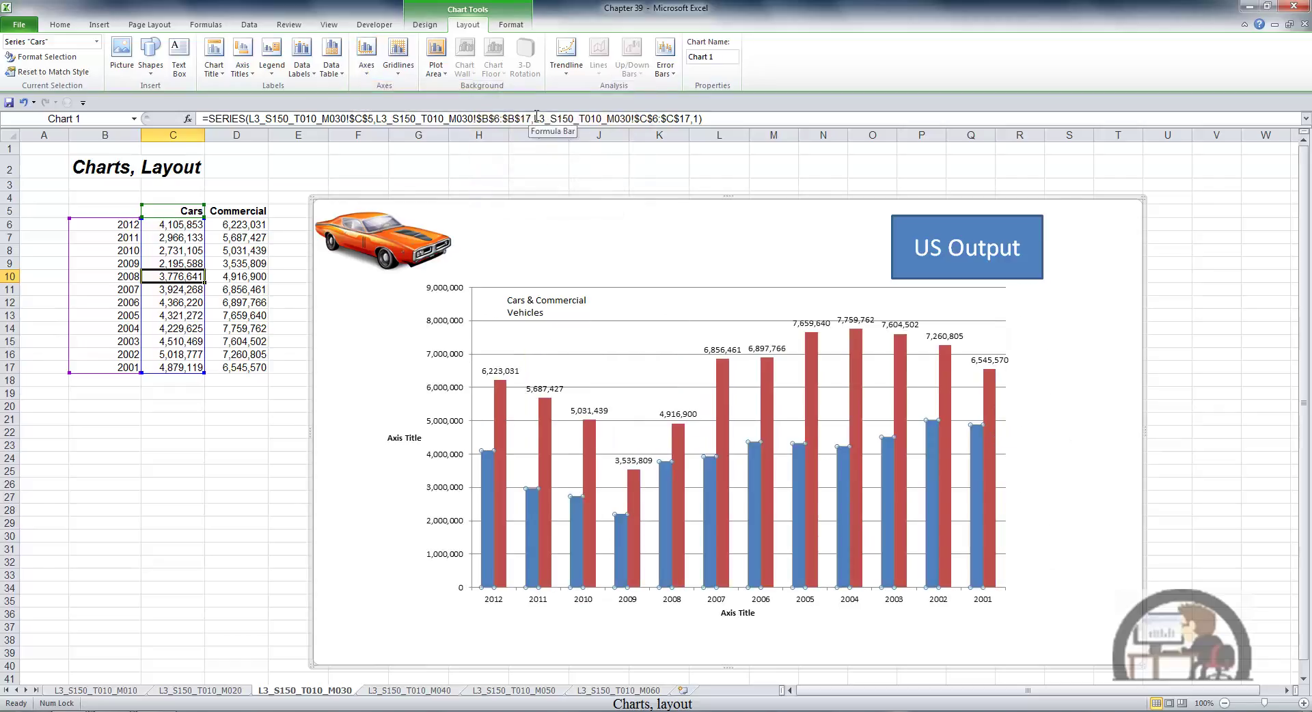
# - Try hiding the primary vertical axis, and bring back the default axis
pyautogui.click(366, 55)
pyautogui.moveTo(408, 102)
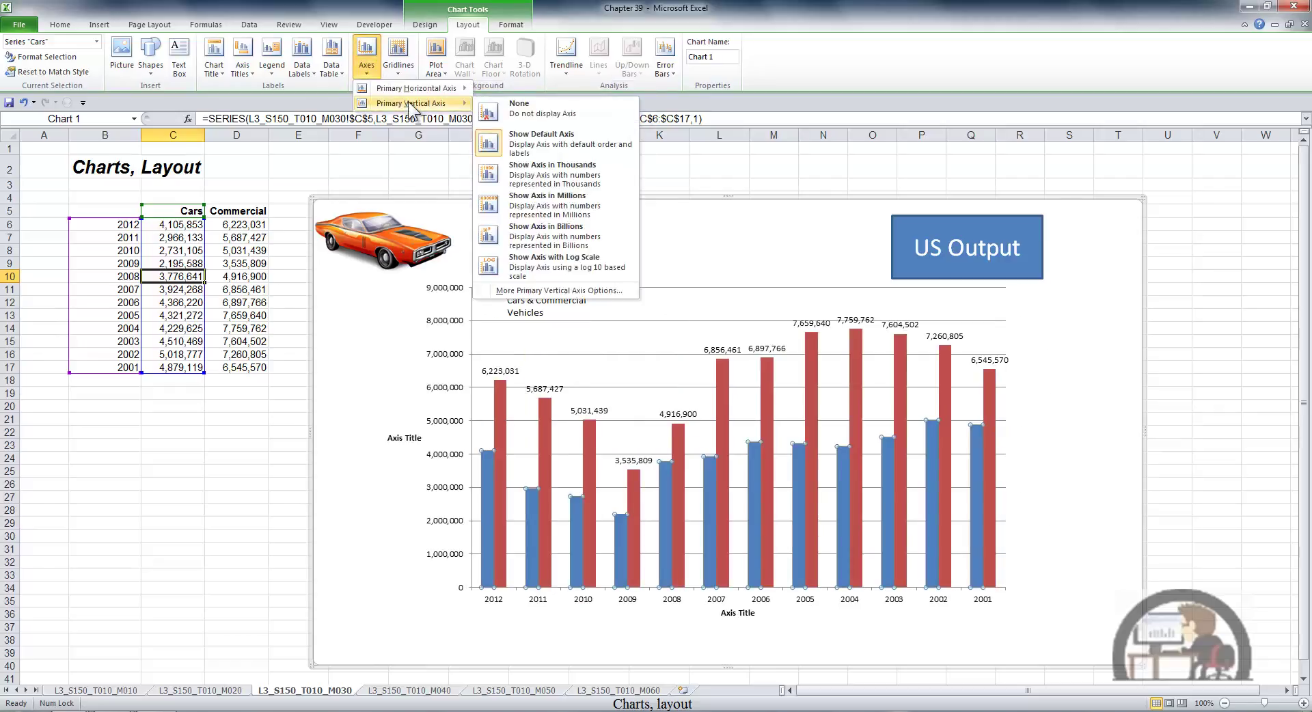
pyautogui.click(538, 113)
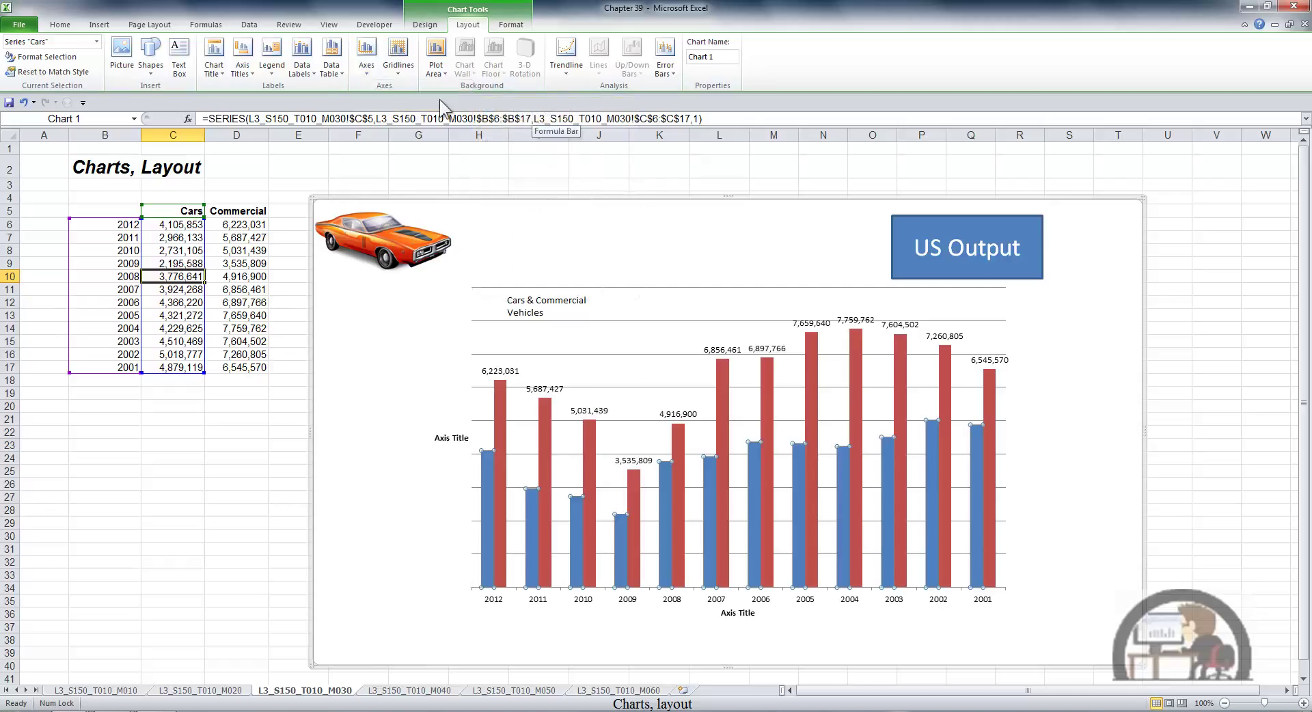
pyautogui.click(366, 55)
pyautogui.moveTo(392, 110)
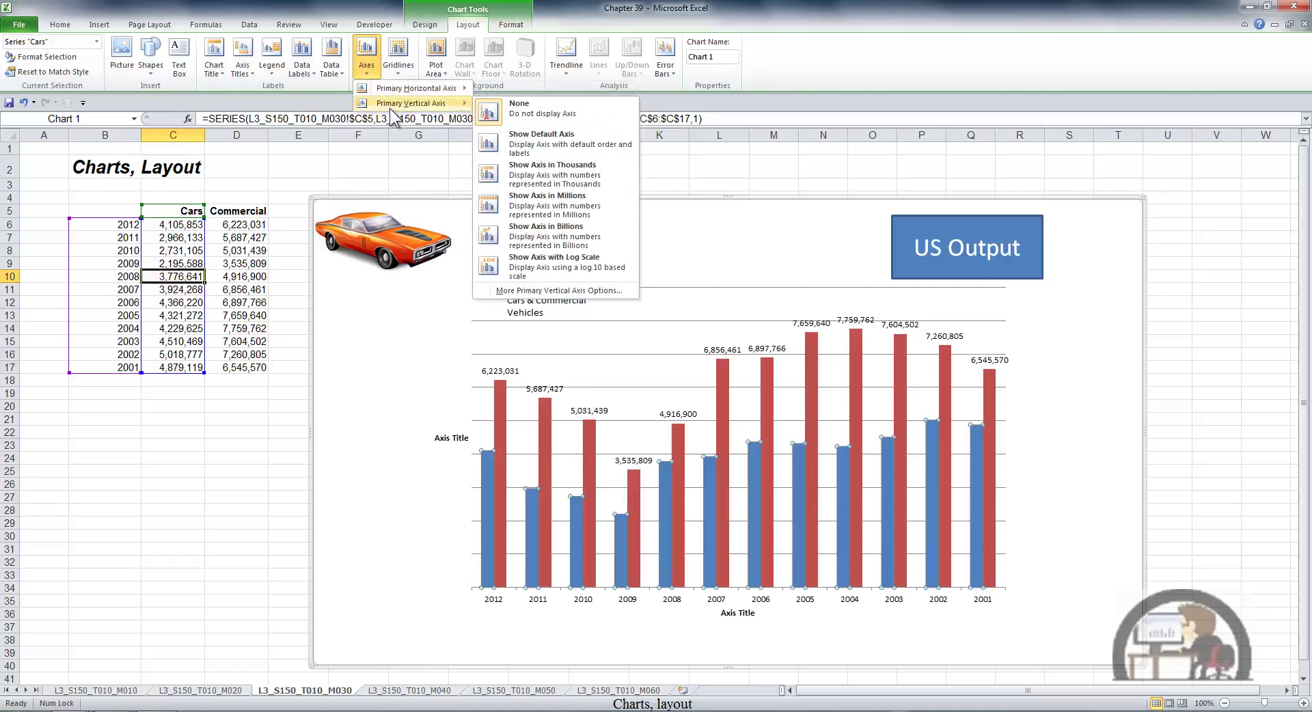
pyautogui.click(543, 144)
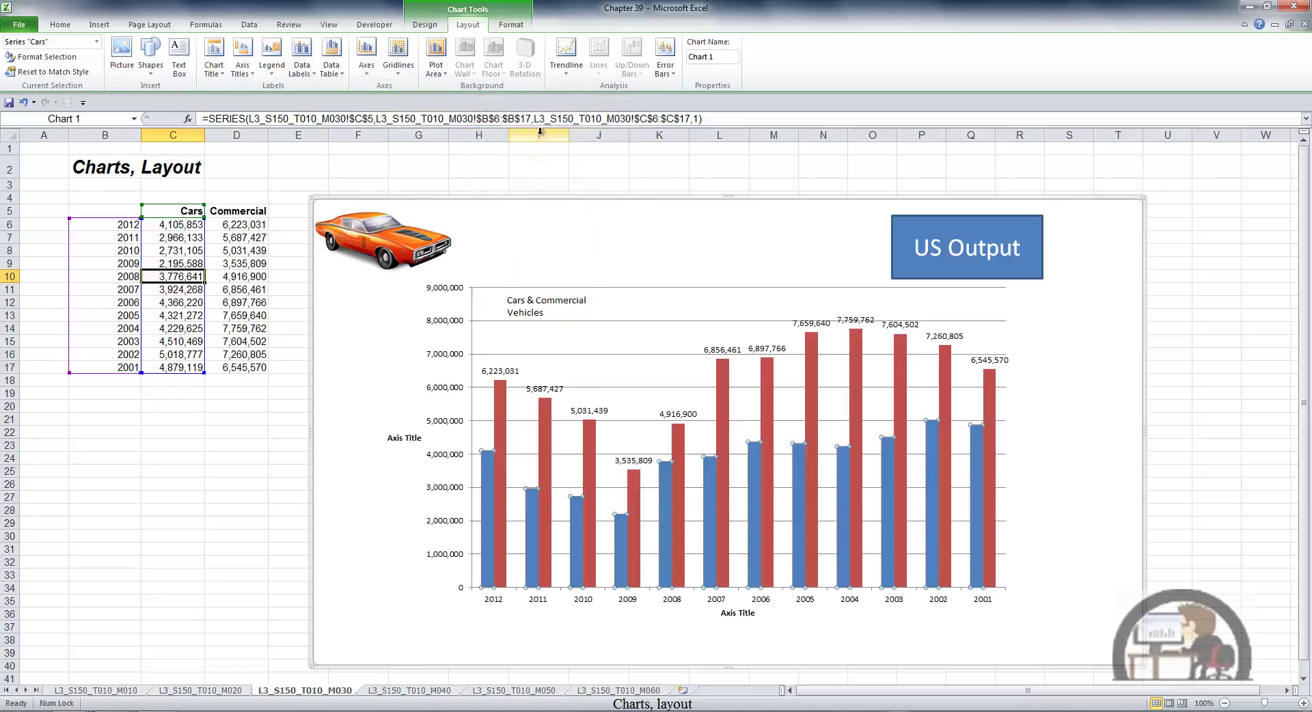
# - Show the primary vertical axis with its numbers represented in thousands
pyautogui.click(366, 68)
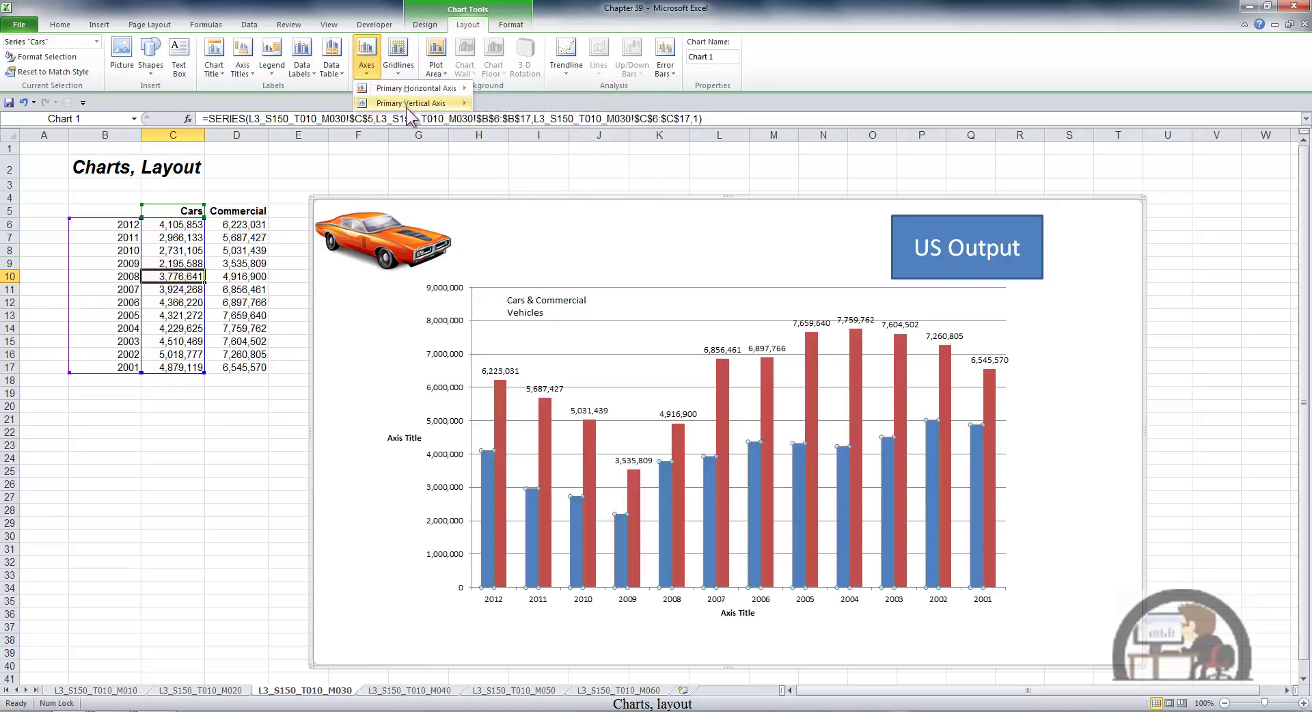
pyautogui.moveTo(416, 108)
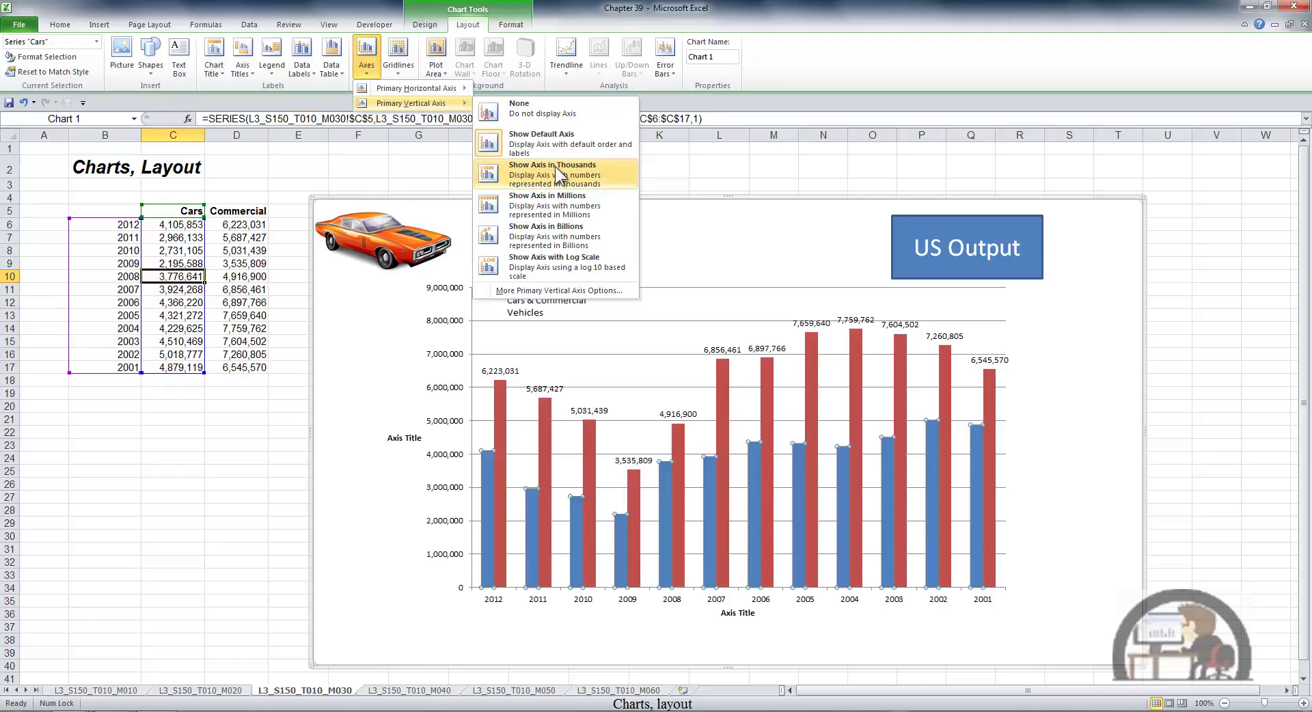
pyautogui.click(557, 174)
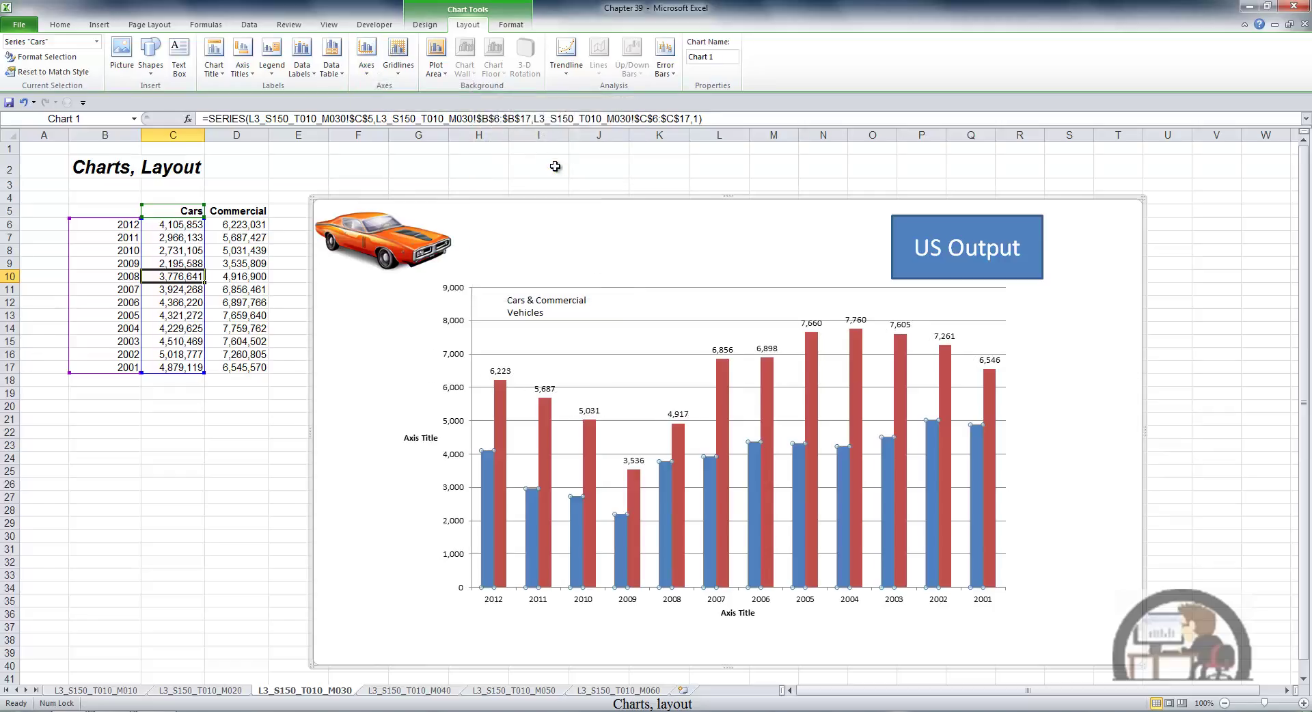
# - Try the chart without primary horizontal gridlines, and restore the major gridlines
pyautogui.click(398, 72)
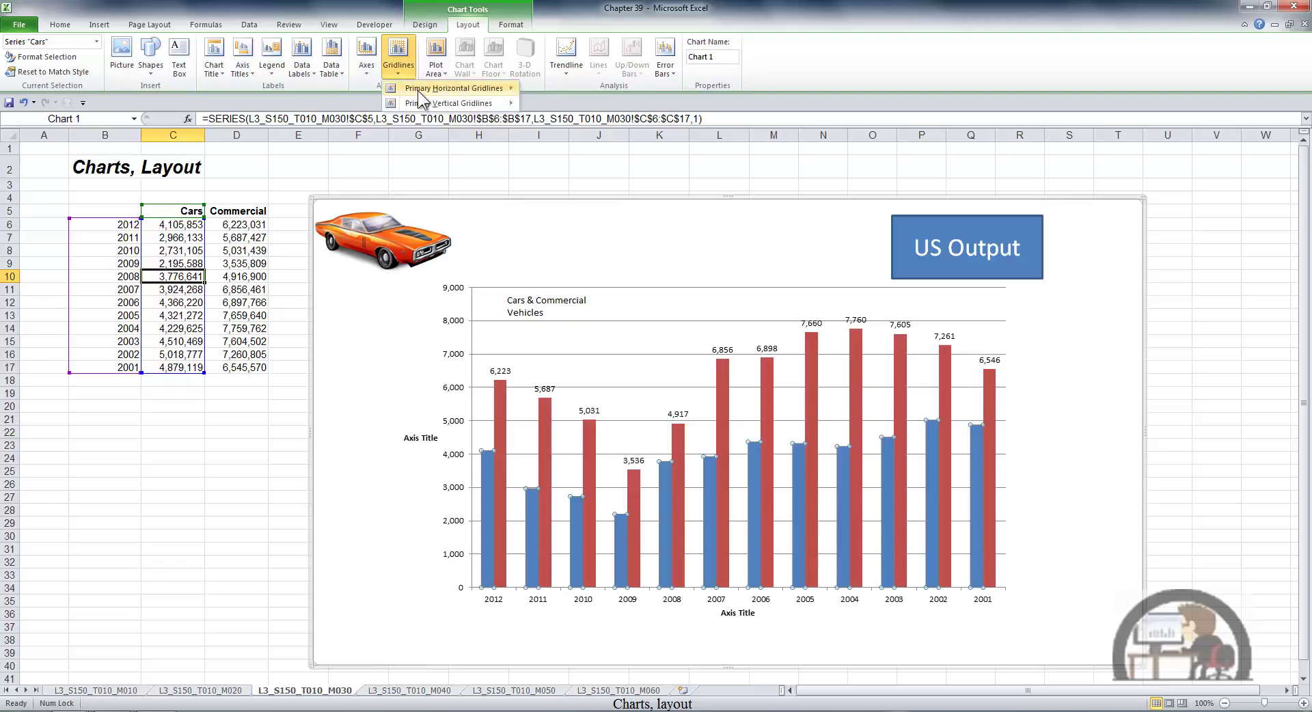
pyautogui.moveTo(417, 91)
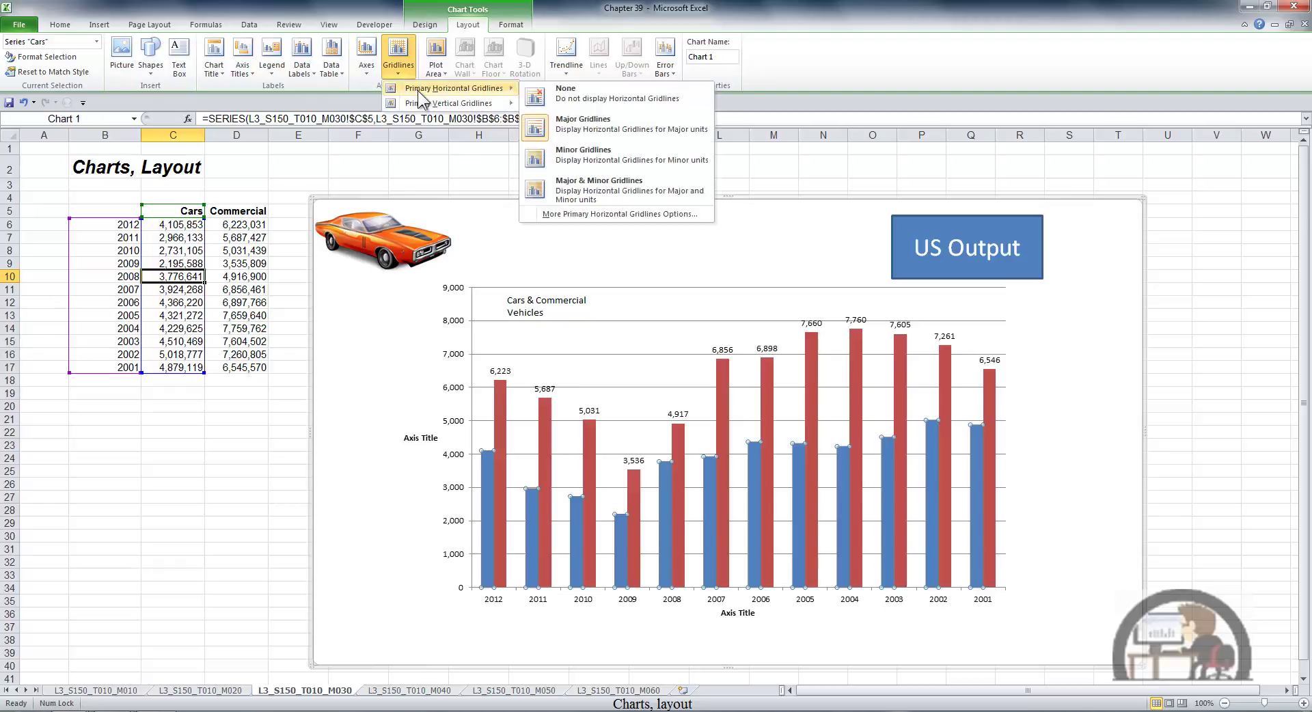
pyautogui.click(550, 97)
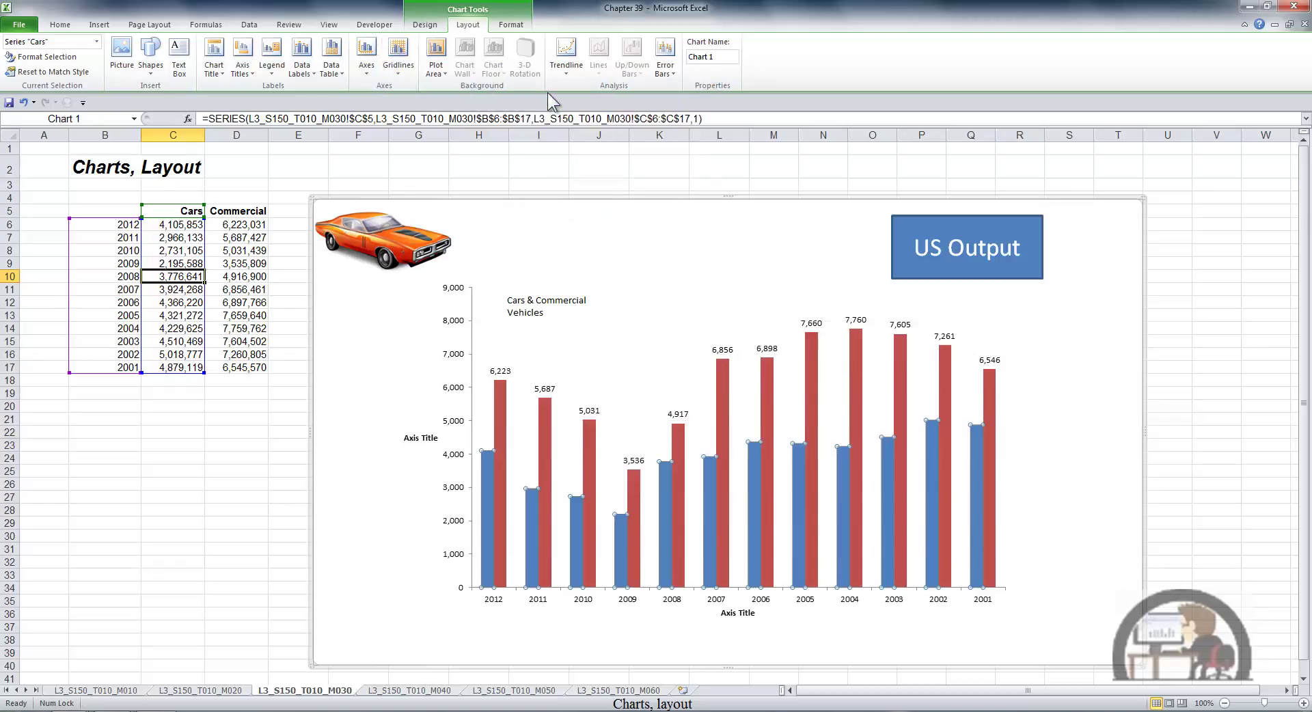
pyautogui.click(398, 58)
pyautogui.moveTo(470, 94)
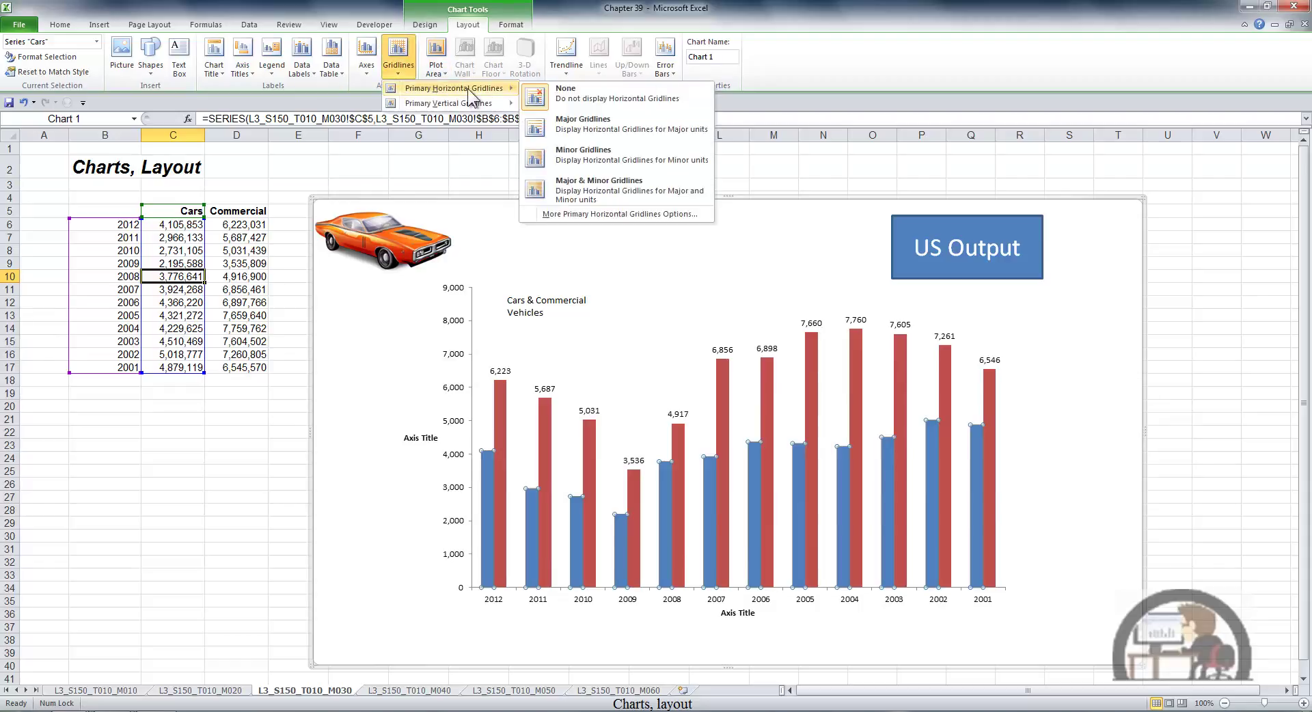
pyautogui.click(571, 124)
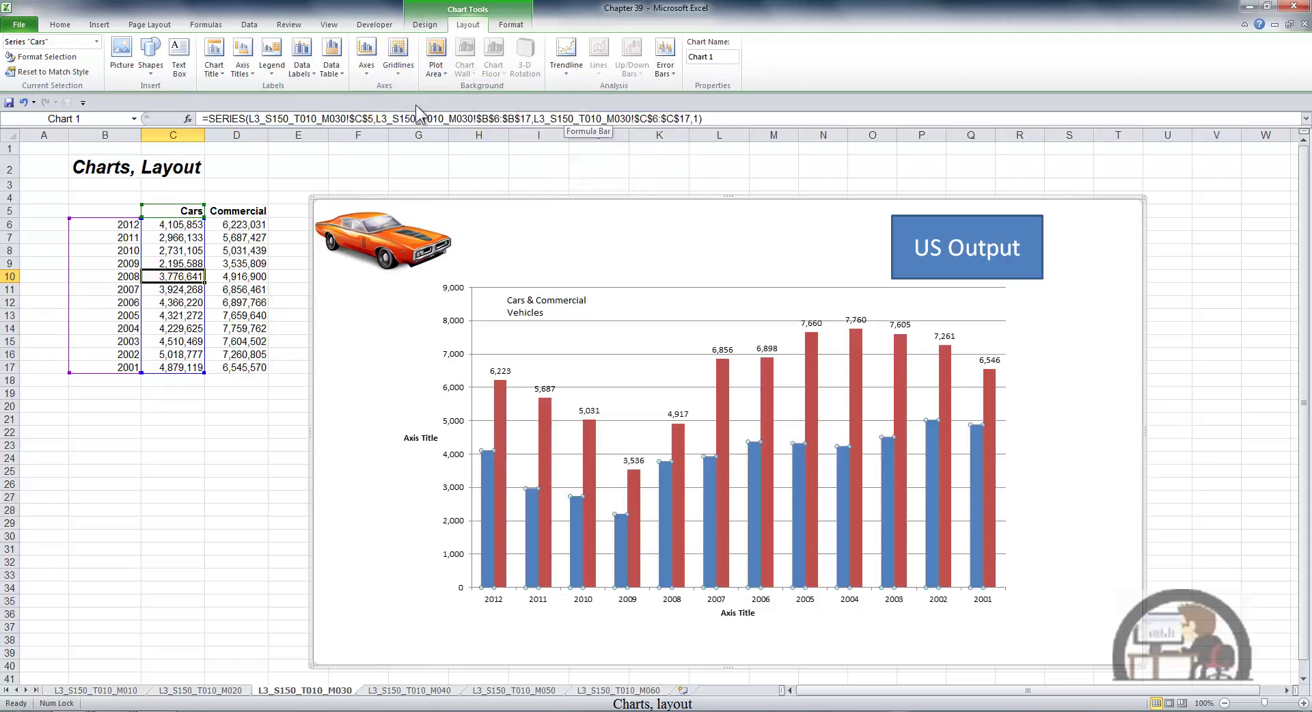
# - Try minor gridlines and combined major and minor gridlines for the primary horizontal gridlines, and return to major gridlines only
pyautogui.click(399, 64)
pyautogui.moveTo(425, 85)
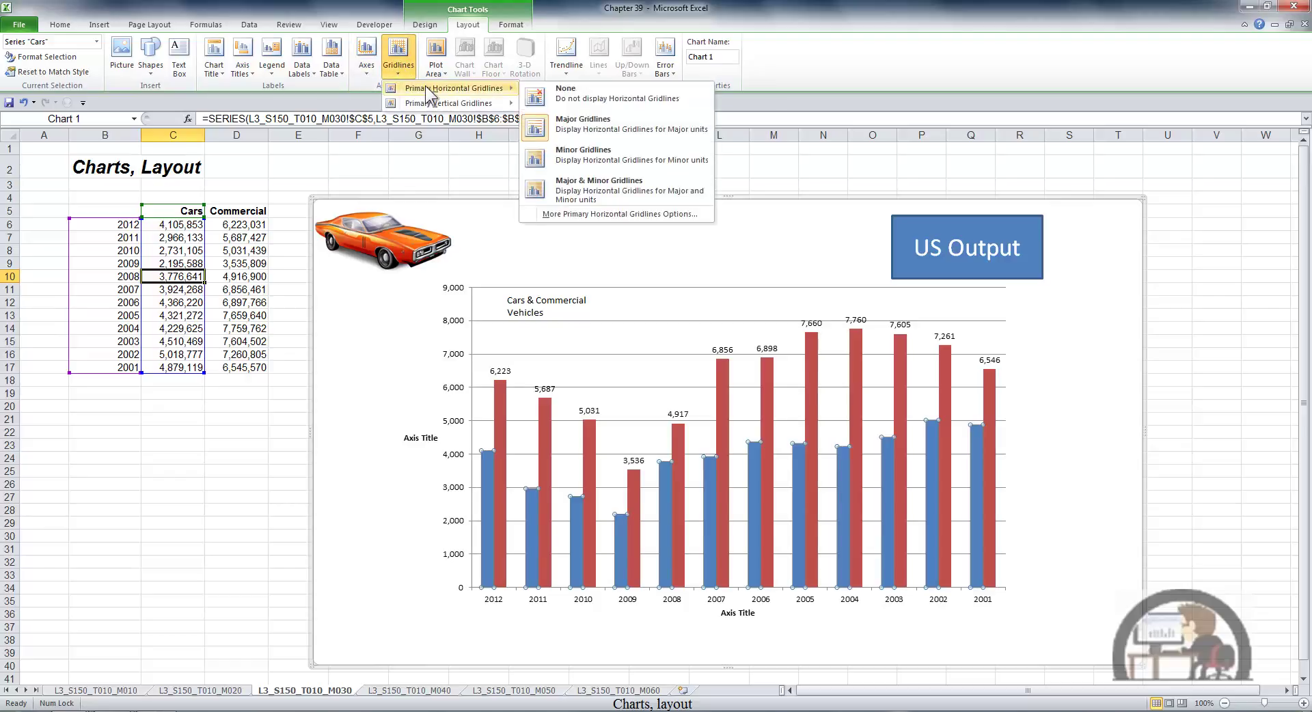
pyautogui.click(580, 148)
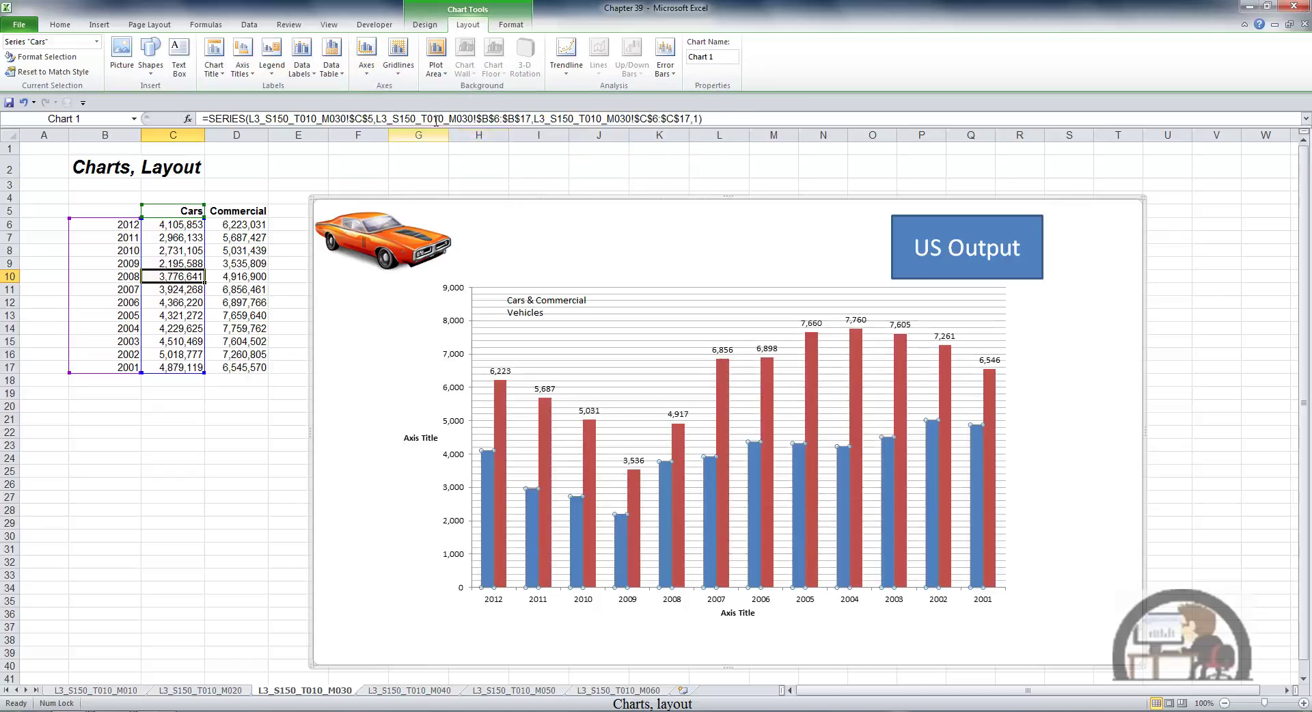
pyautogui.click(408, 71)
pyautogui.moveTo(451, 89)
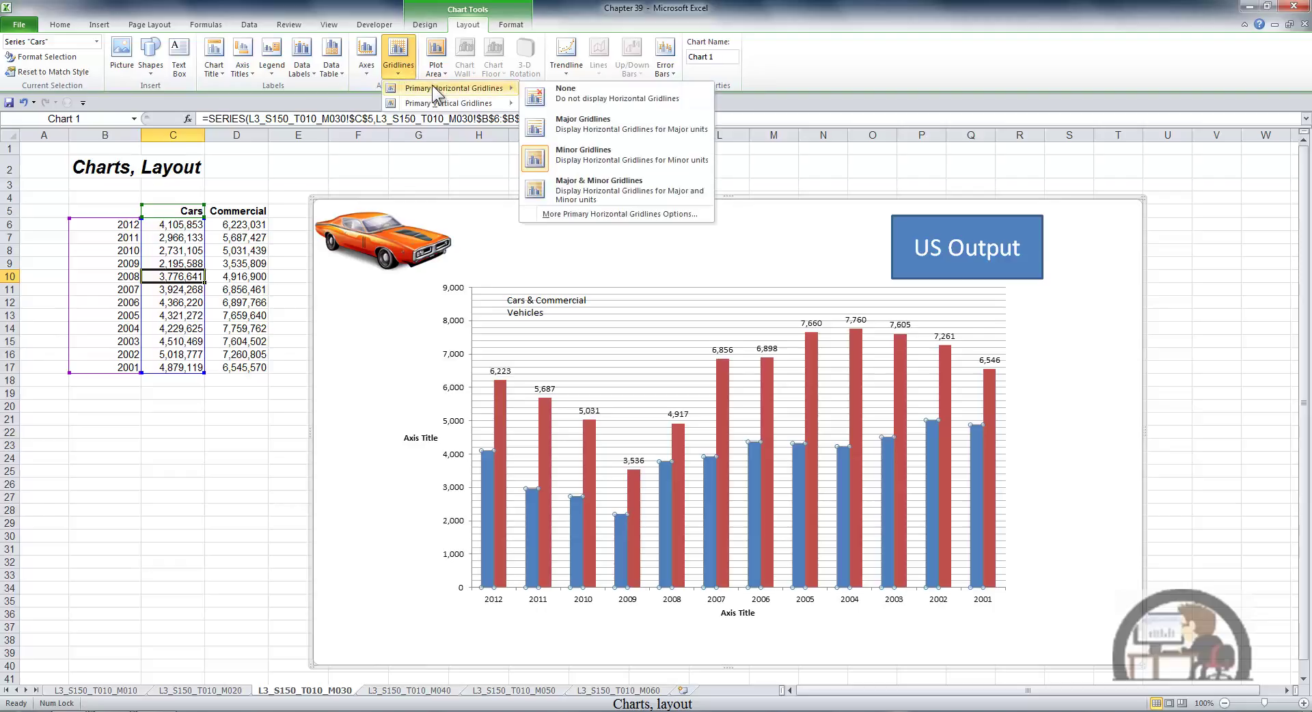
pyautogui.click(580, 186)
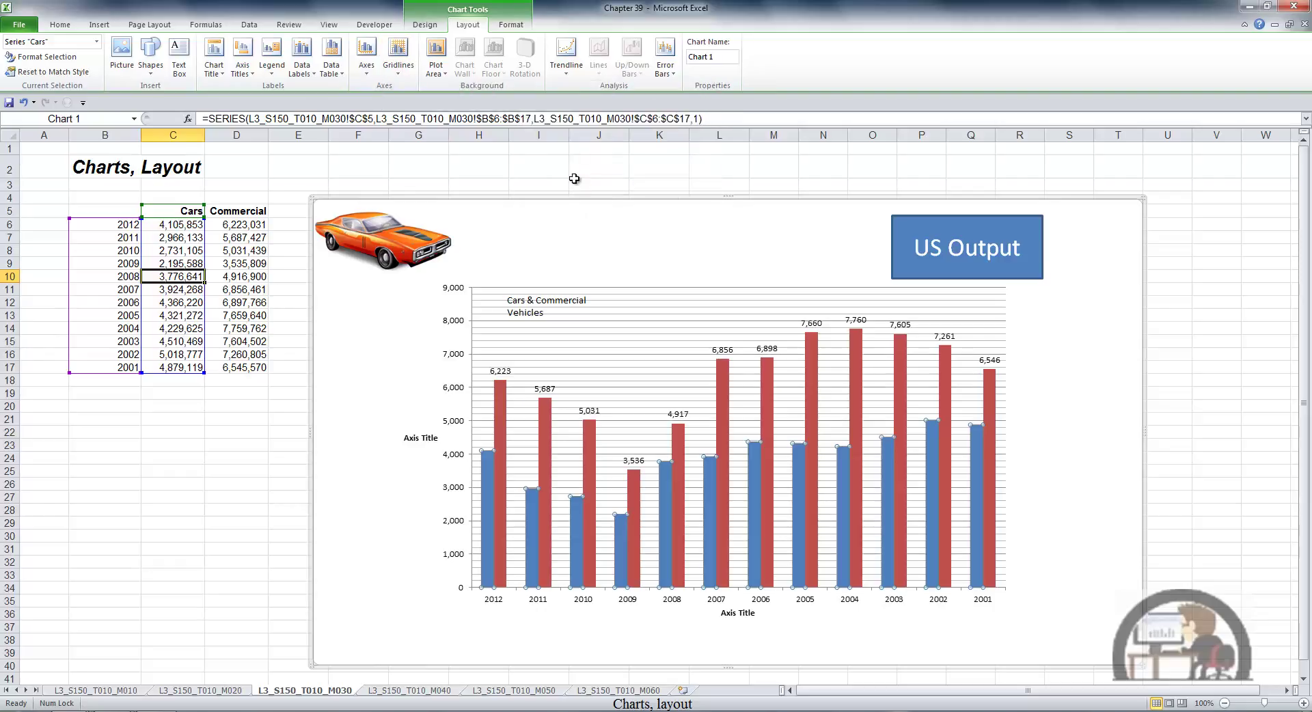
pyautogui.click(402, 72)
pyautogui.moveTo(408, 88)
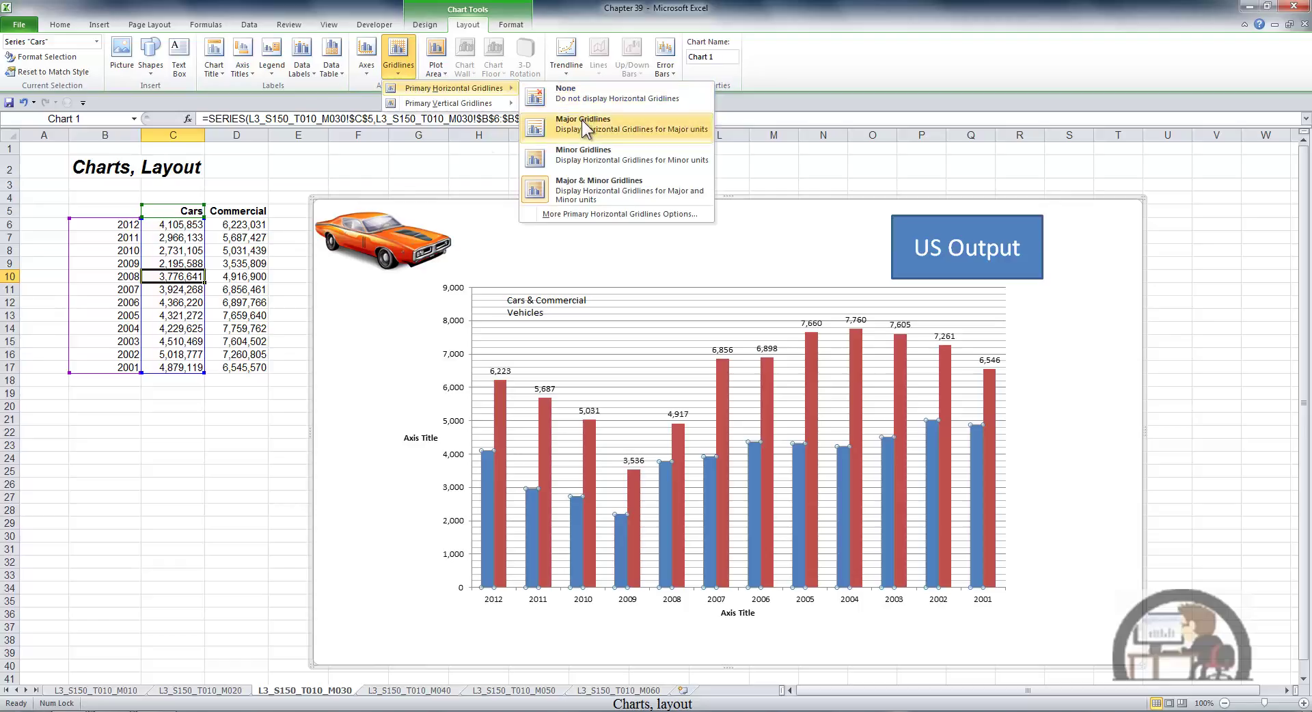
pyautogui.click(581, 120)
# - Try major gridlines and minor gridlines in turn for the chart's primary vertical gridlines
pyautogui.click(402, 68)
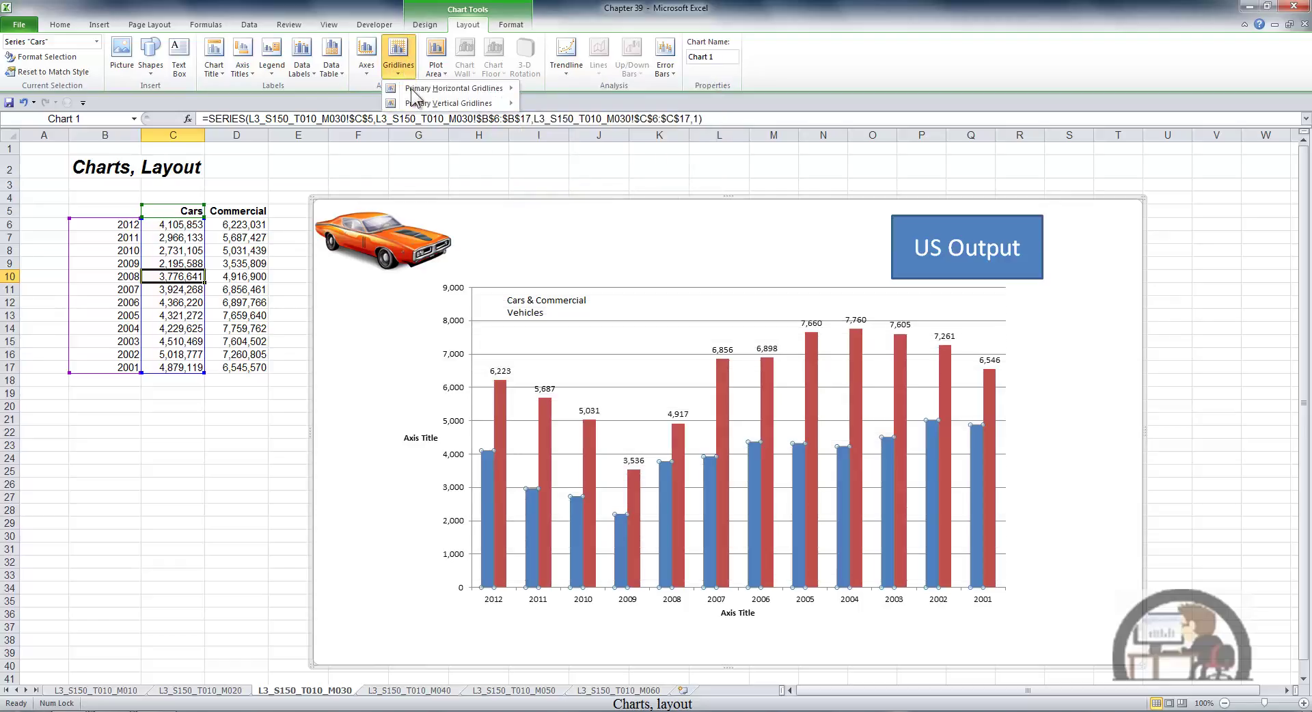
pyautogui.moveTo(429, 106)
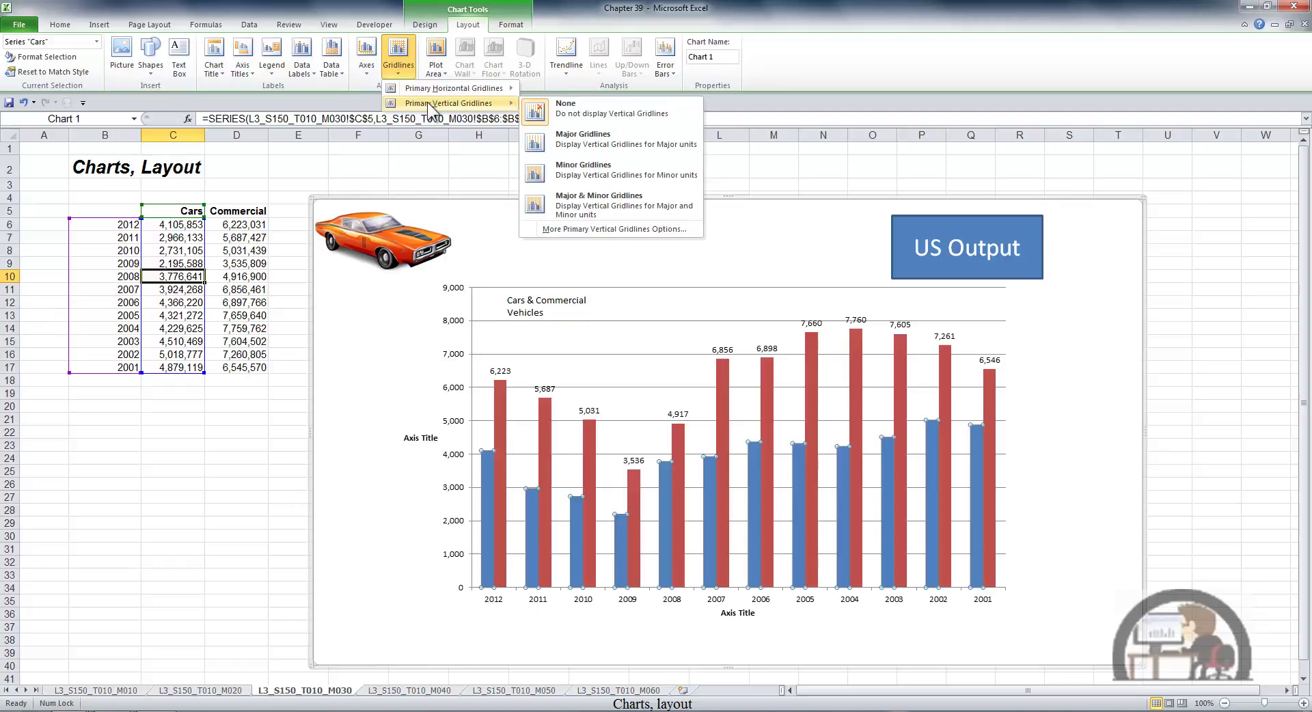
pyautogui.click(566, 134)
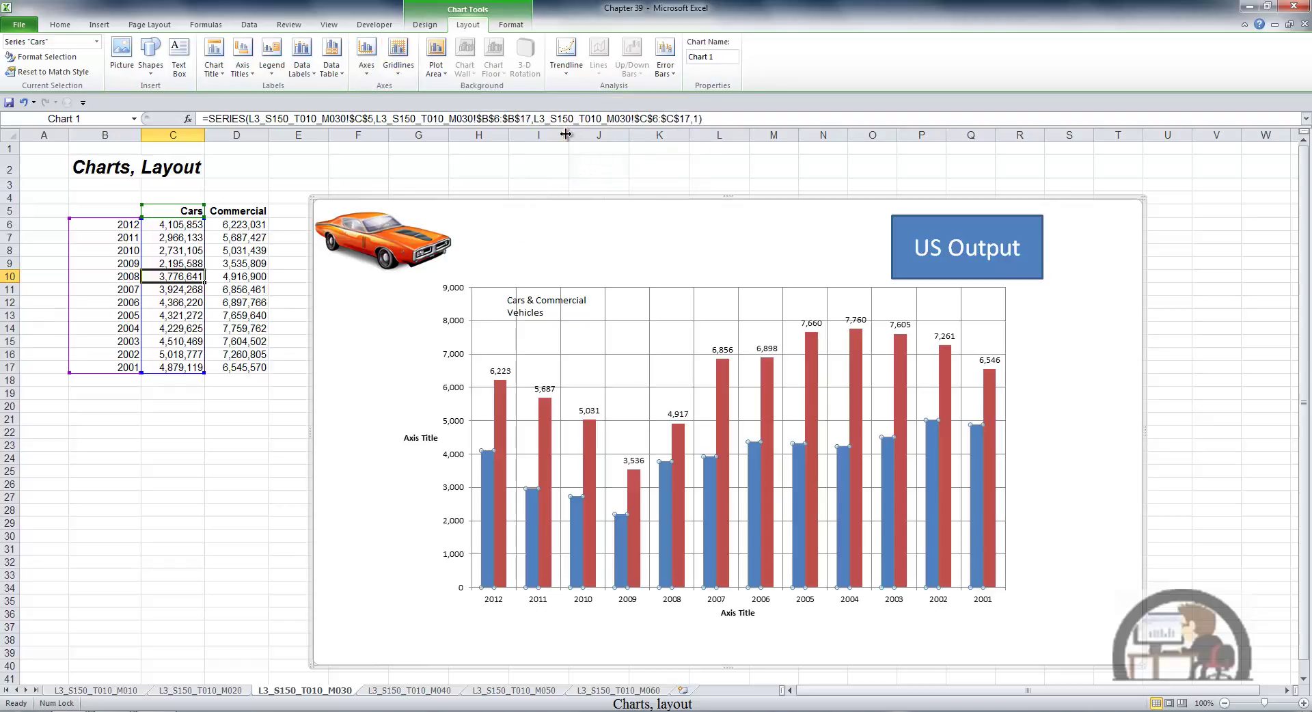
pyautogui.click(402, 67)
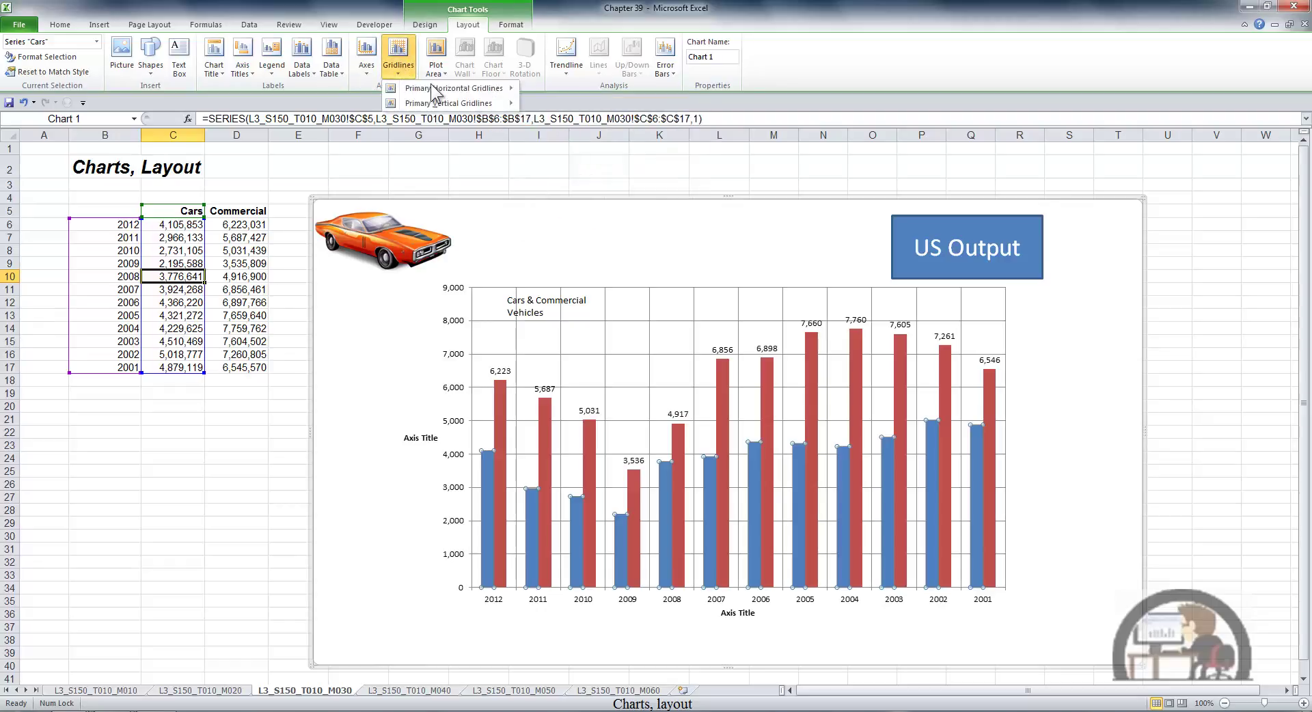
pyautogui.moveTo(439, 100)
pyautogui.click(591, 171)
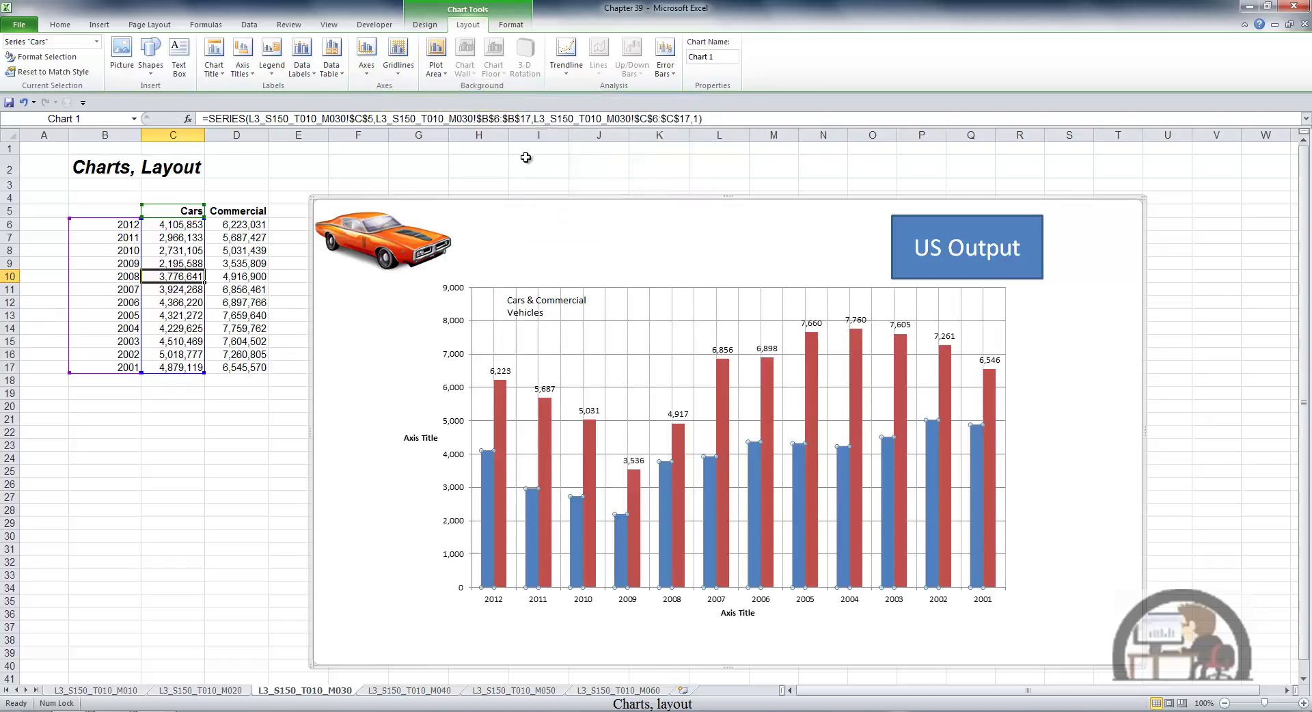
# - Try combined major and minor gridlines for the primary vertical gridlines, and remove the vertical gridlines again
pyautogui.click(401, 73)
pyautogui.moveTo(432, 100)
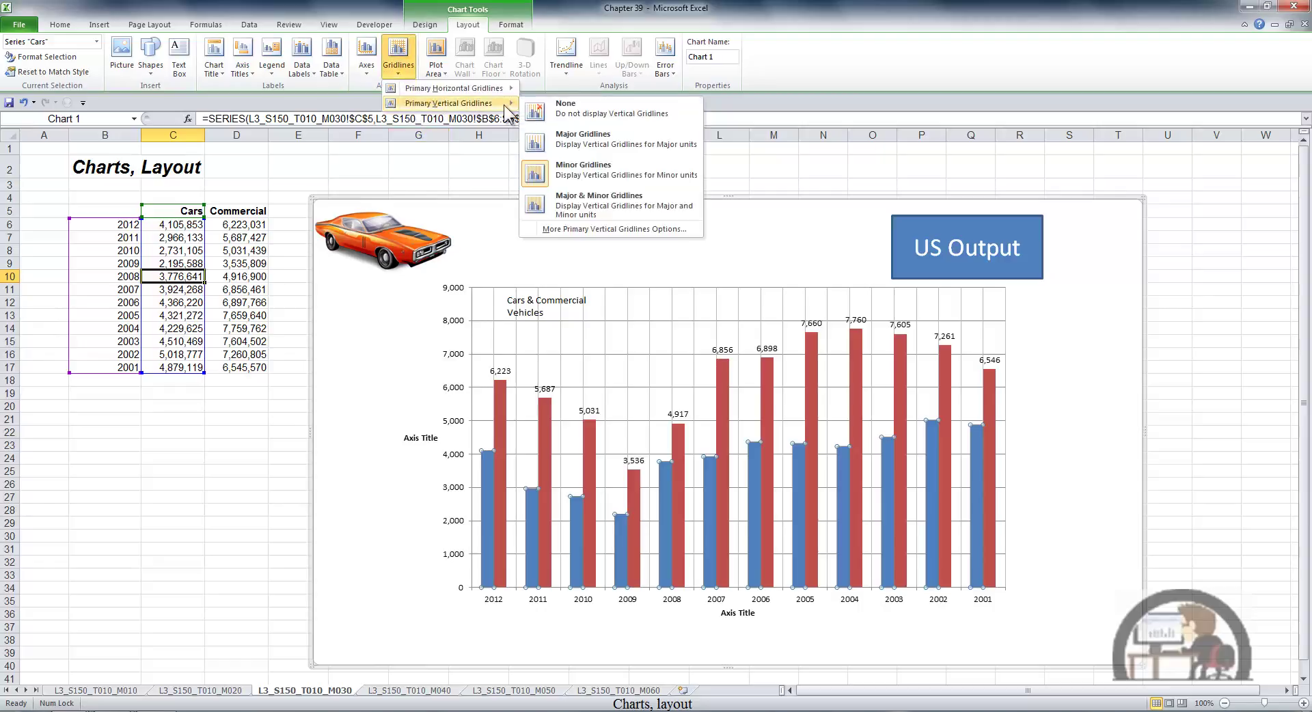
pyautogui.click(597, 194)
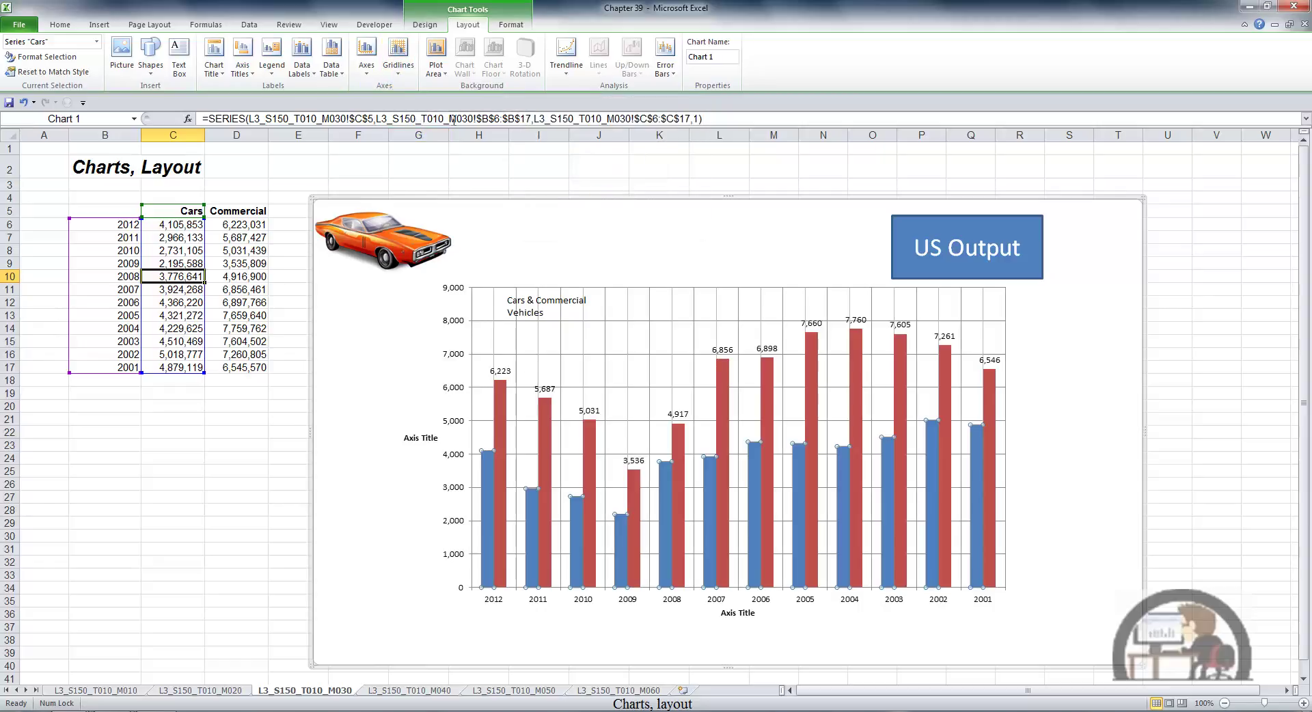
pyautogui.click(399, 76)
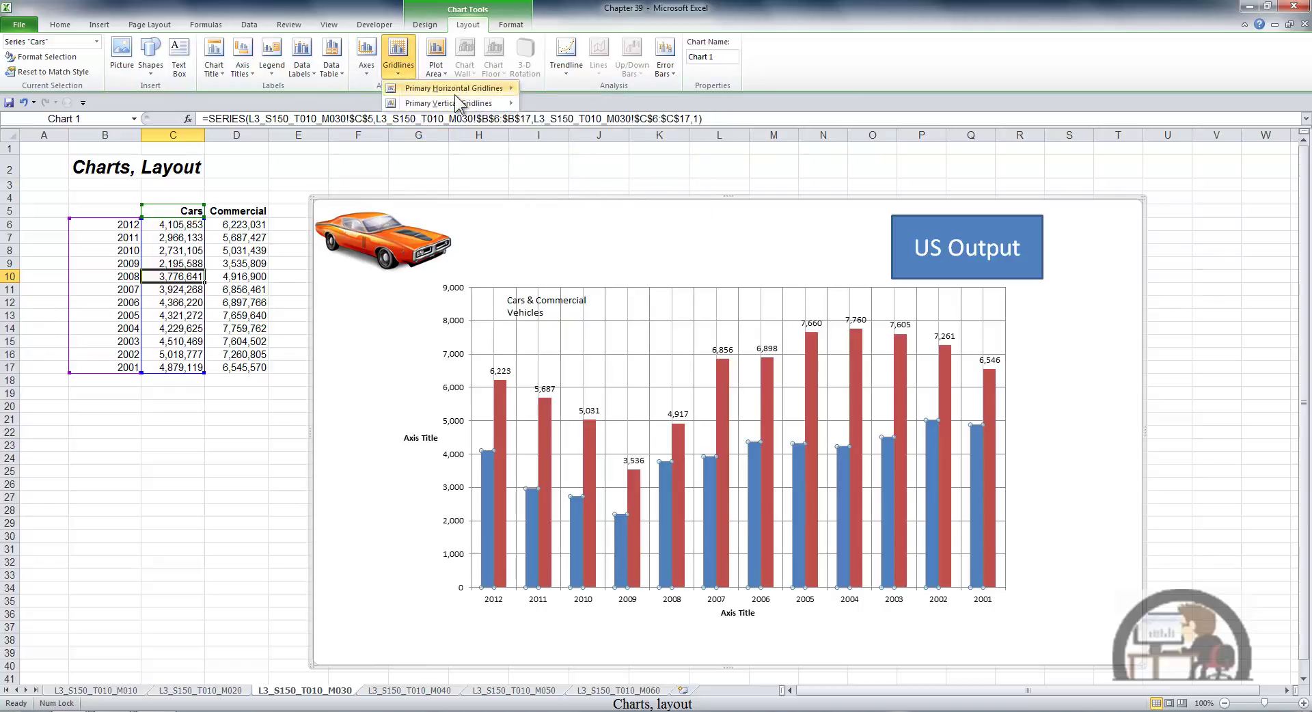
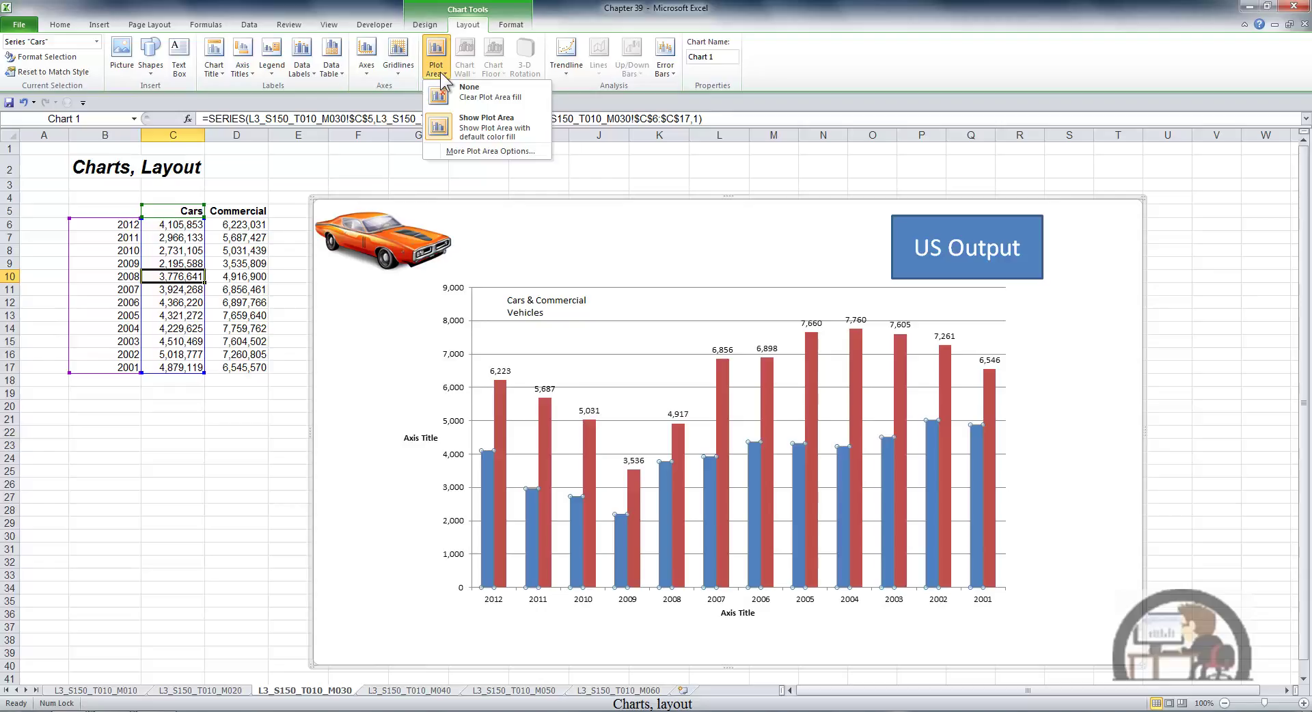
# - Try a solid green fill on the chart's plot area, and restore the default plot area fill
pyautogui.click(492, 150)
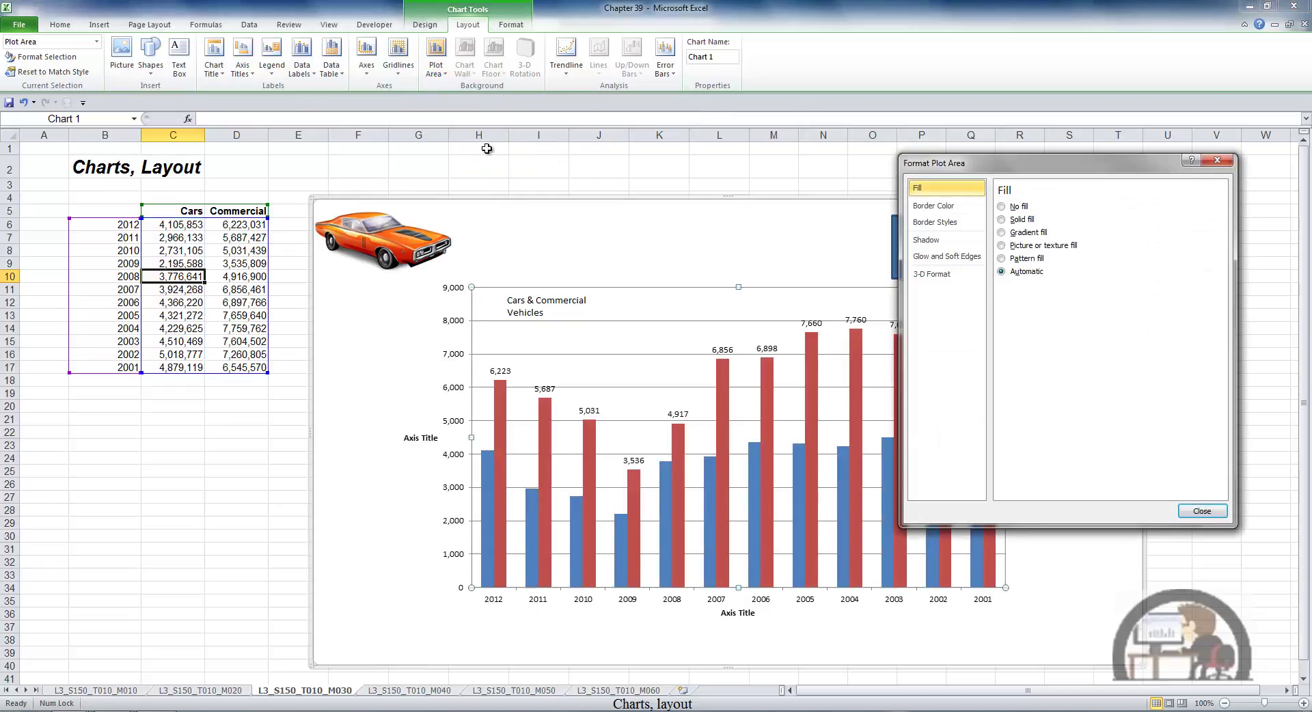
pyautogui.click(1002, 219)
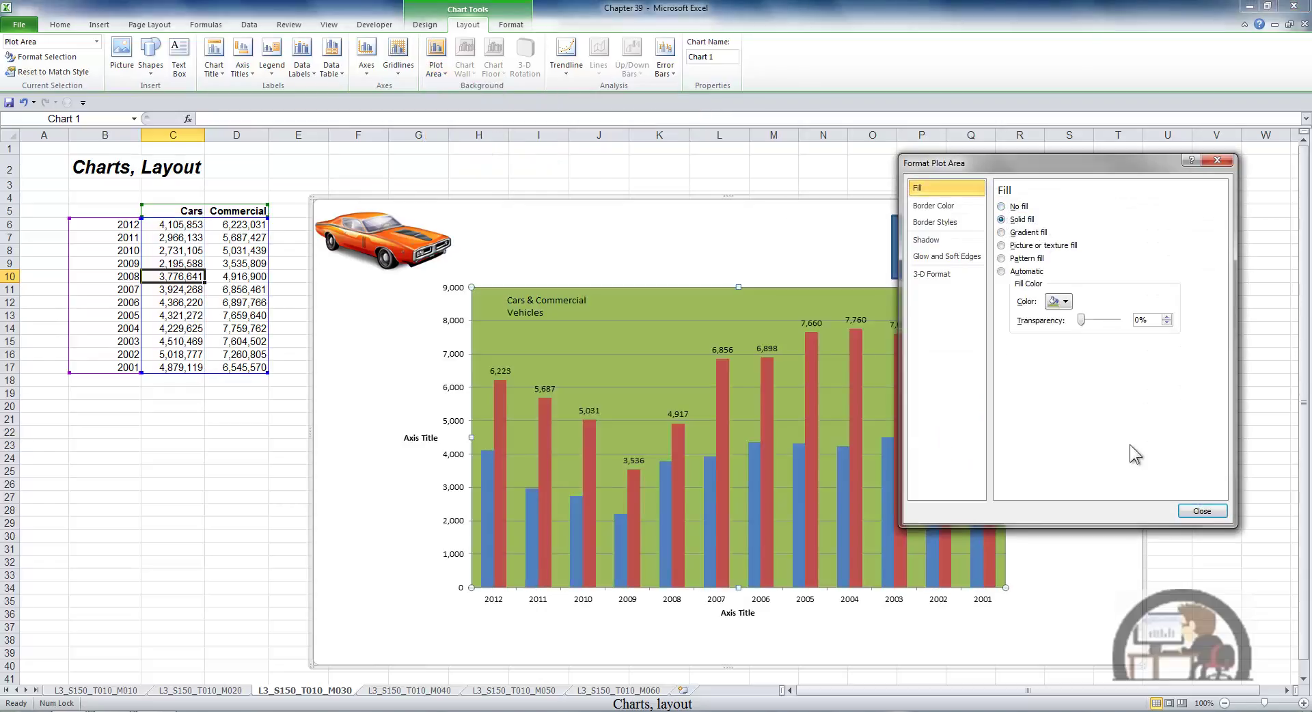
pyautogui.click(1196, 511)
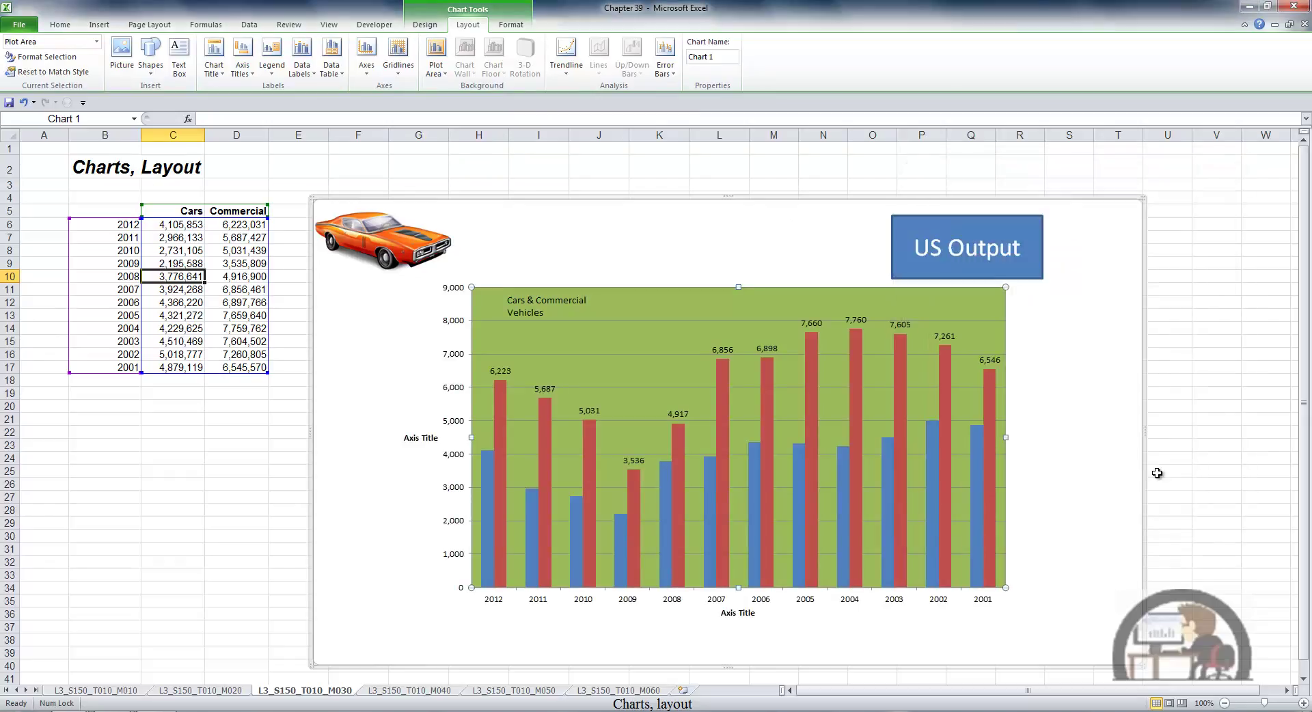
pyautogui.click(437, 58)
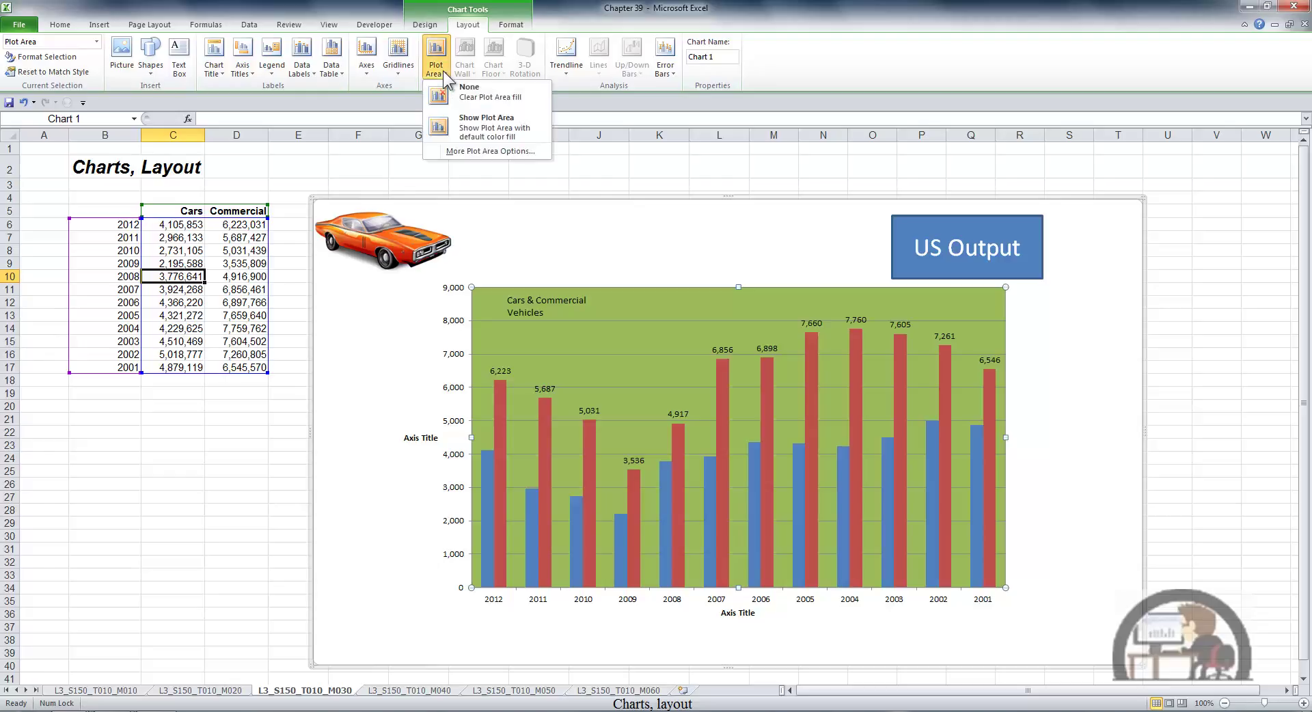
pyautogui.click(492, 127)
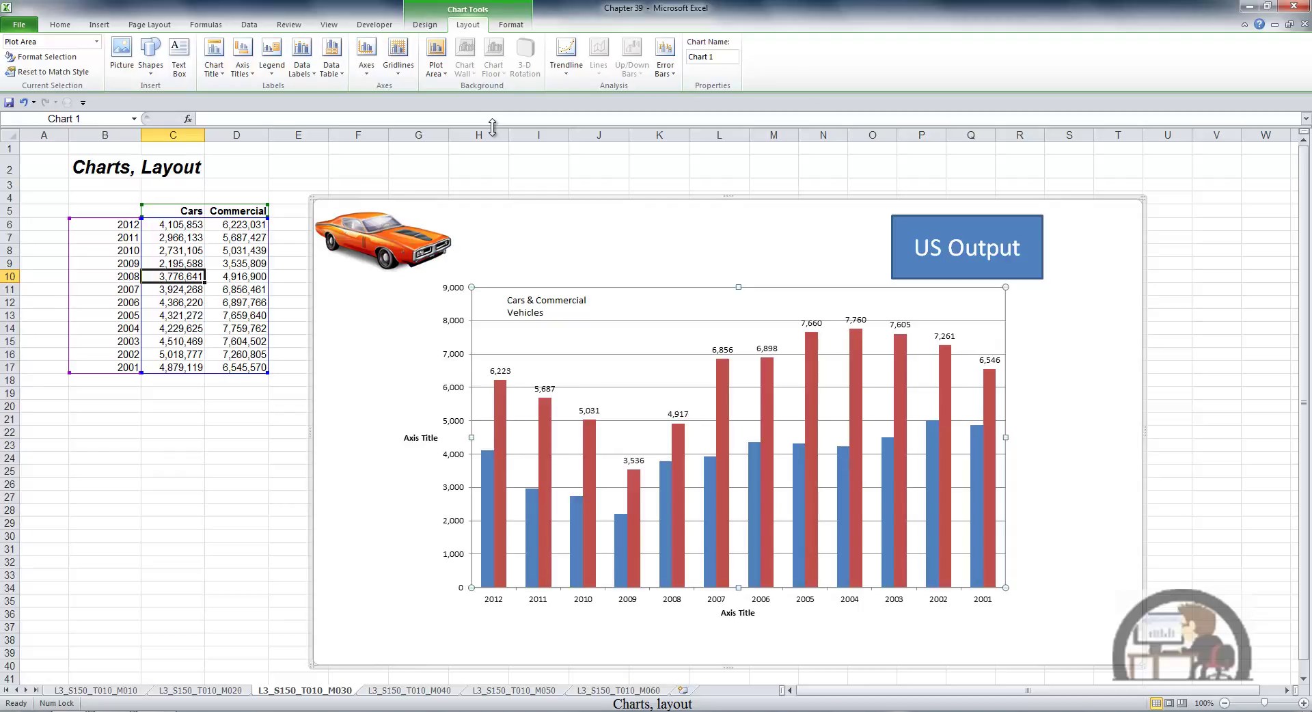
# - Change the chart type to 3-D clustered column
pyautogui.click(429, 25)
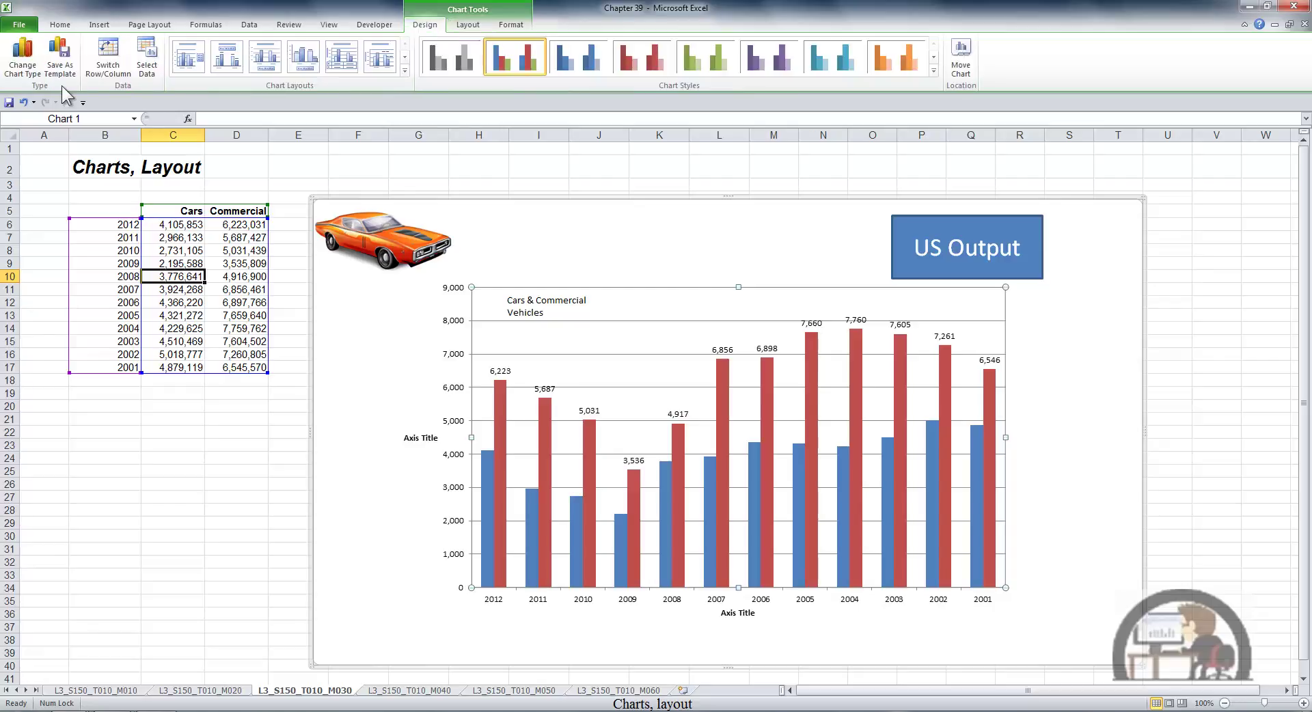
pyautogui.click(23, 54)
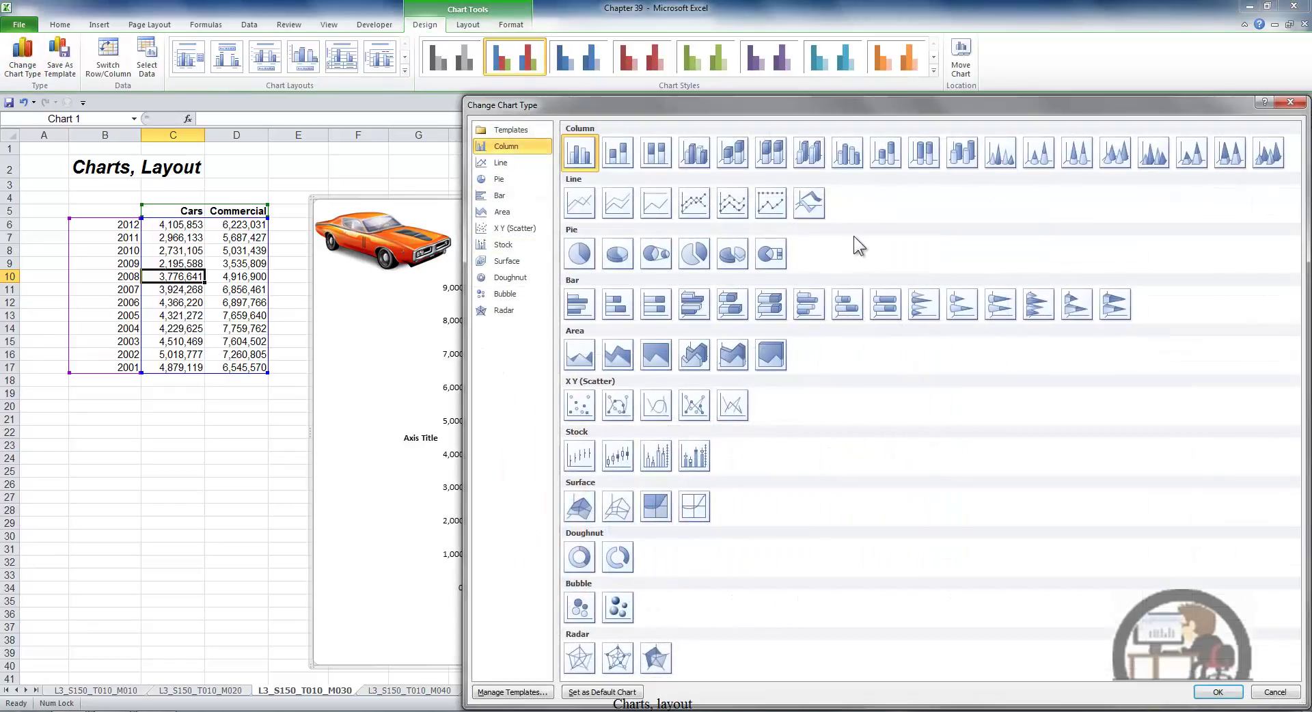
pyautogui.click(697, 148)
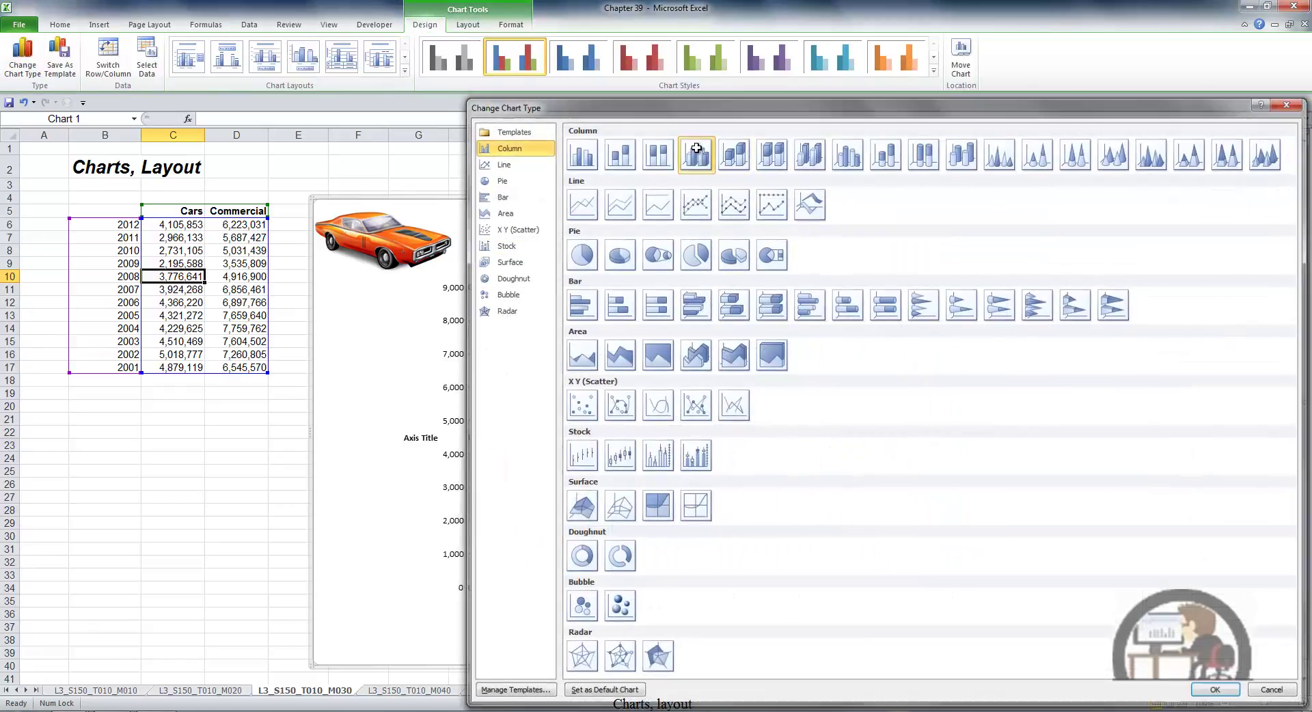
pyautogui.doubleClick(696, 147)
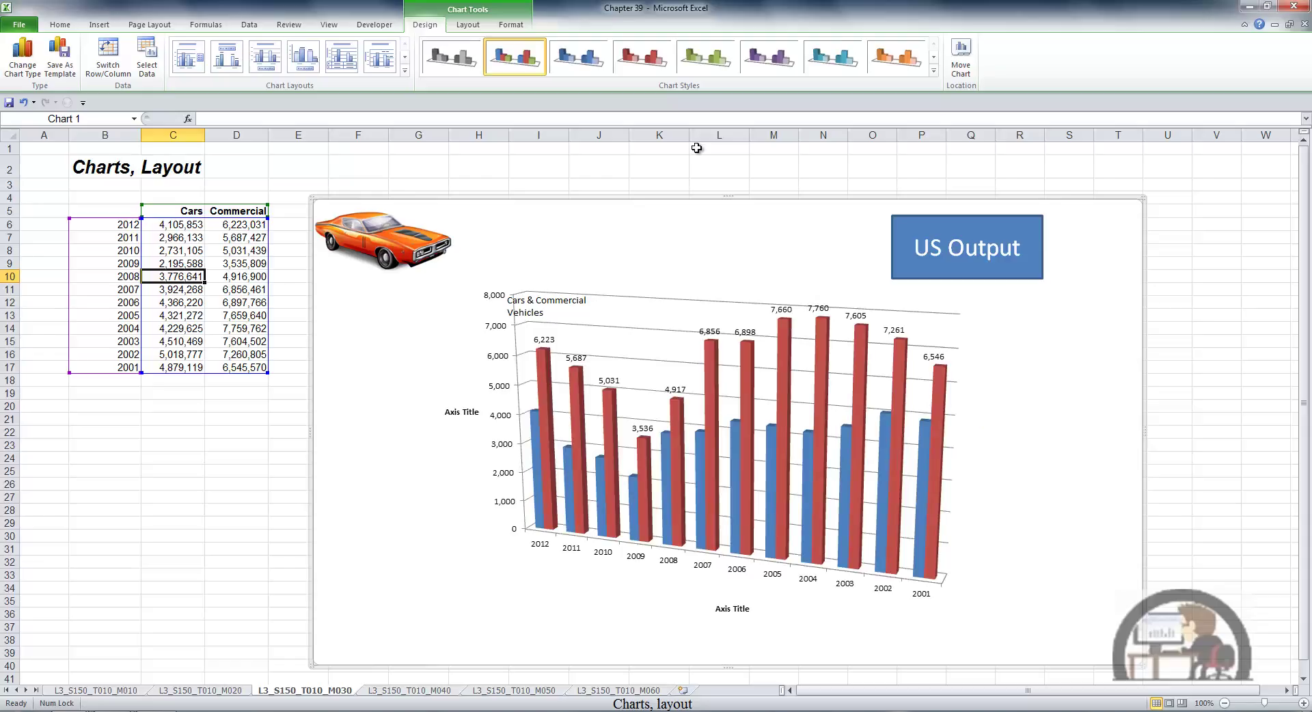
# - Try a solid green fill on the 3-D chart's walls, and restore the default chart wall fill
pyautogui.click(469, 26)
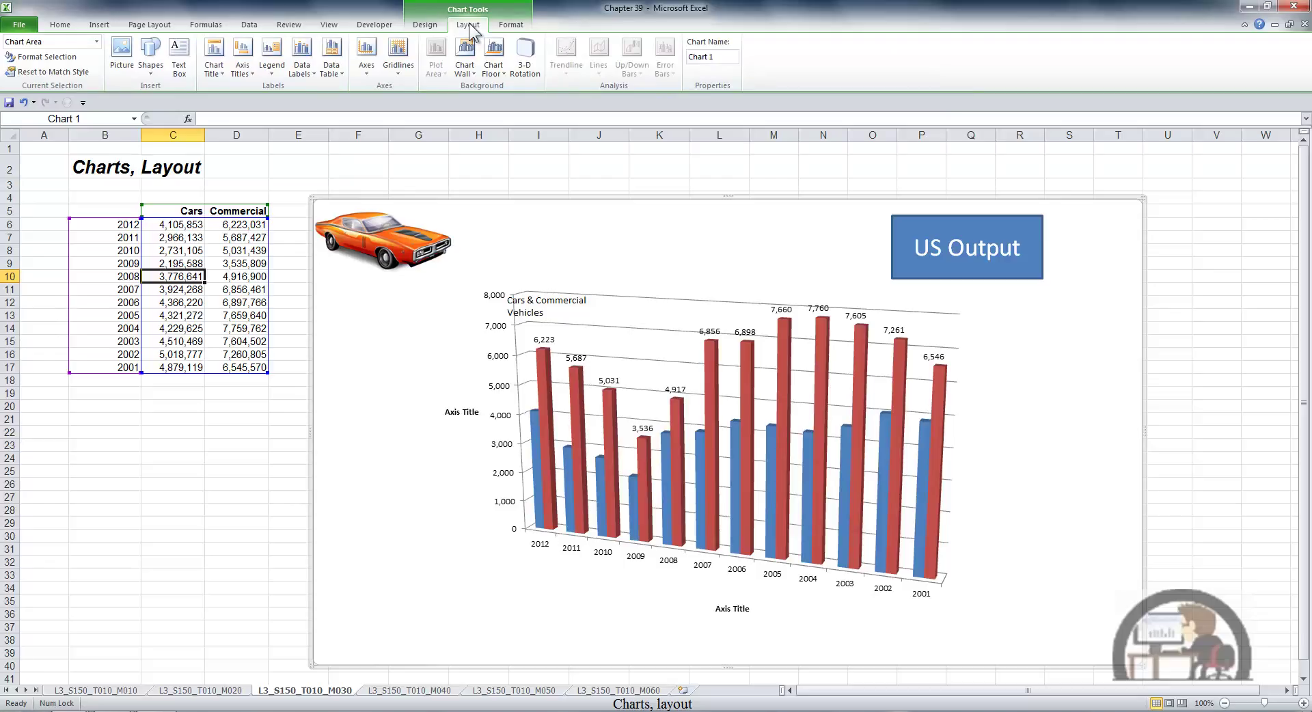
pyautogui.click(472, 76)
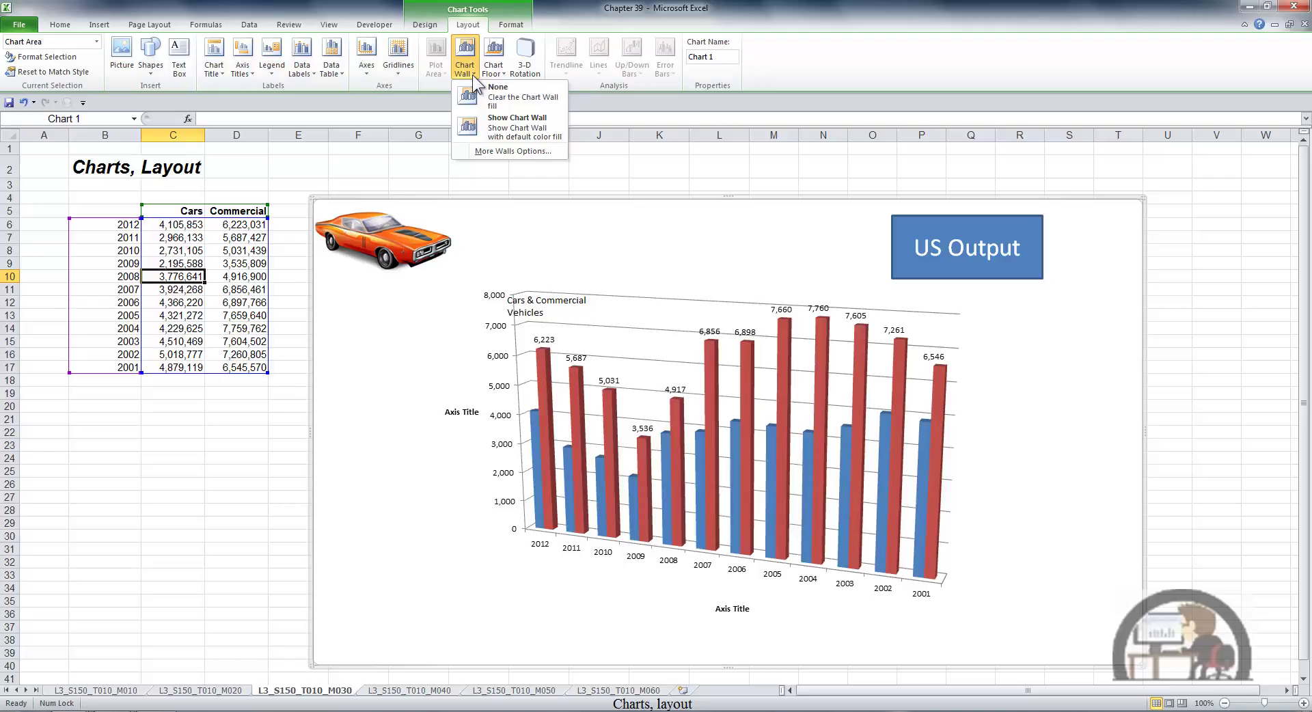
pyautogui.click(515, 151)
pyautogui.click(1001, 219)
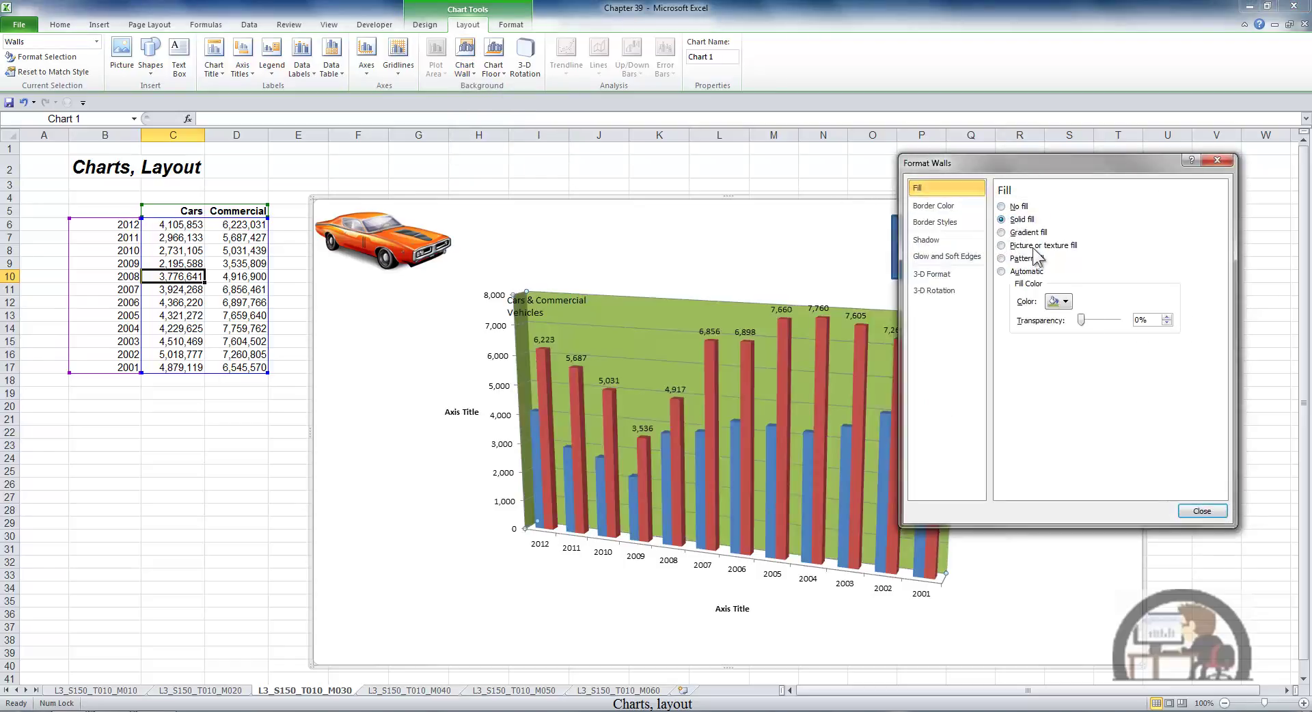
pyautogui.click(1191, 513)
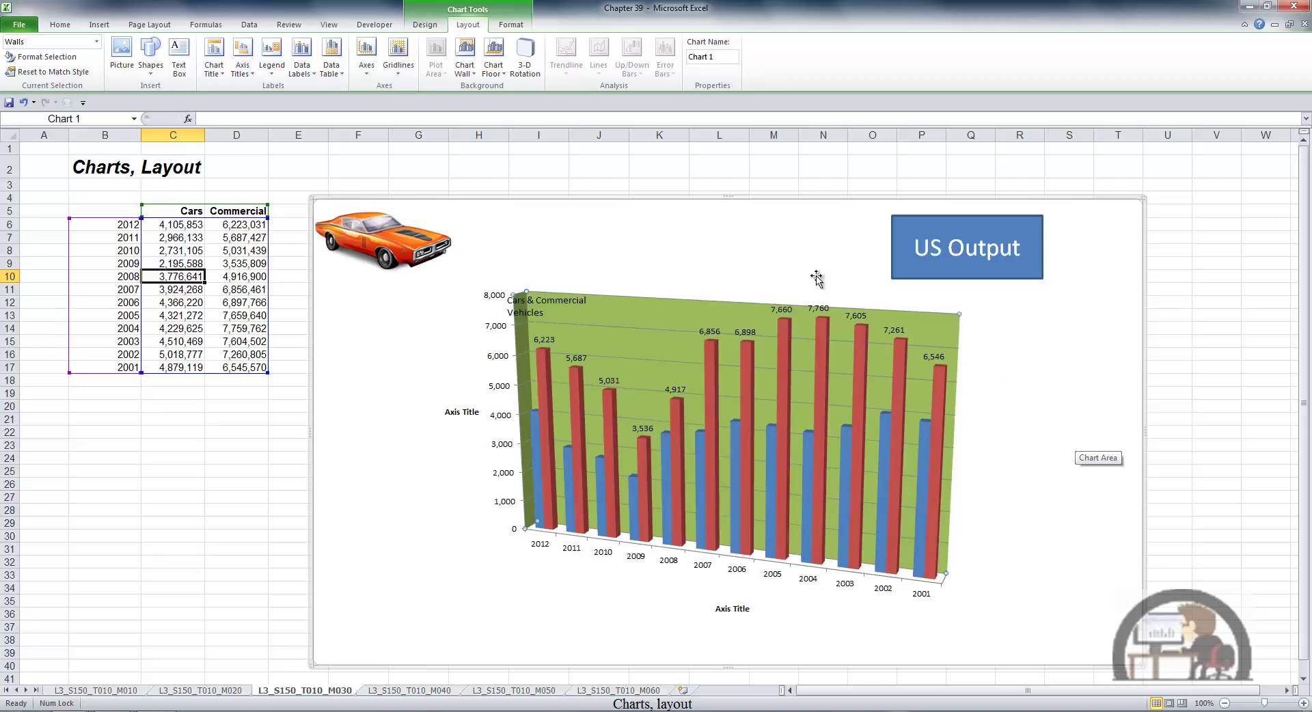
pyautogui.click(469, 69)
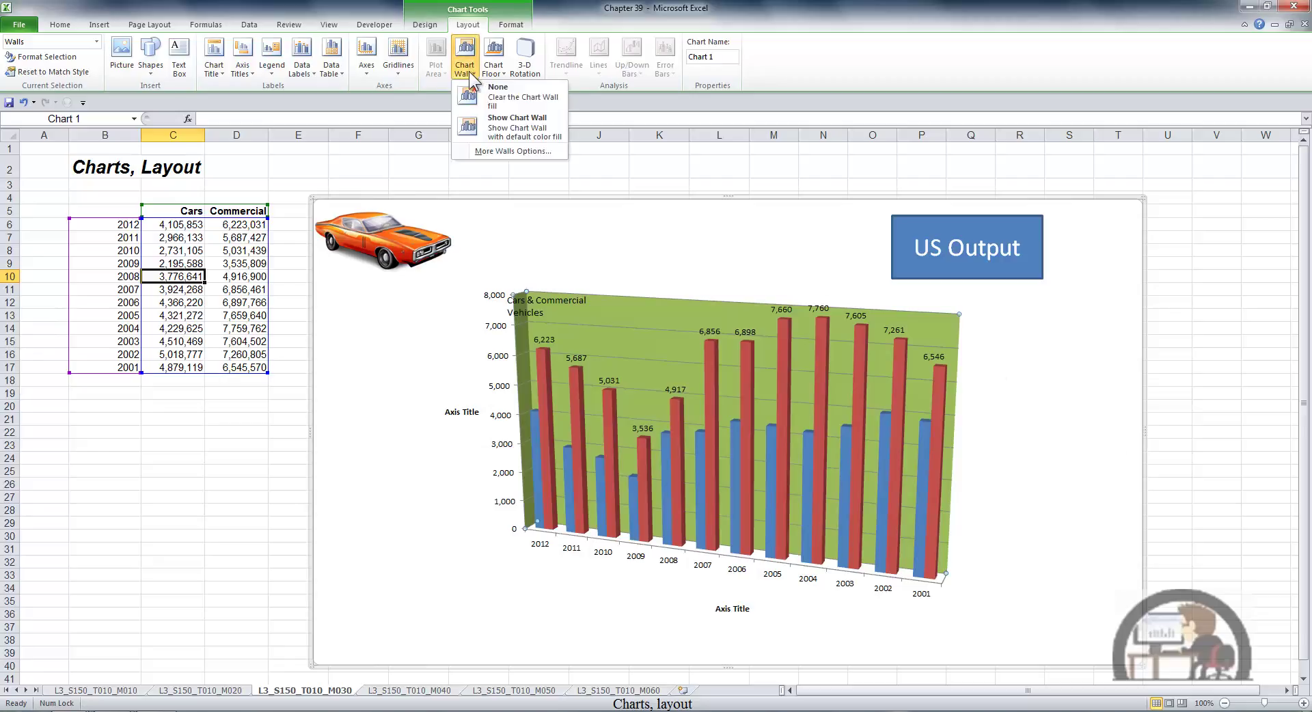
pyautogui.click(507, 124)
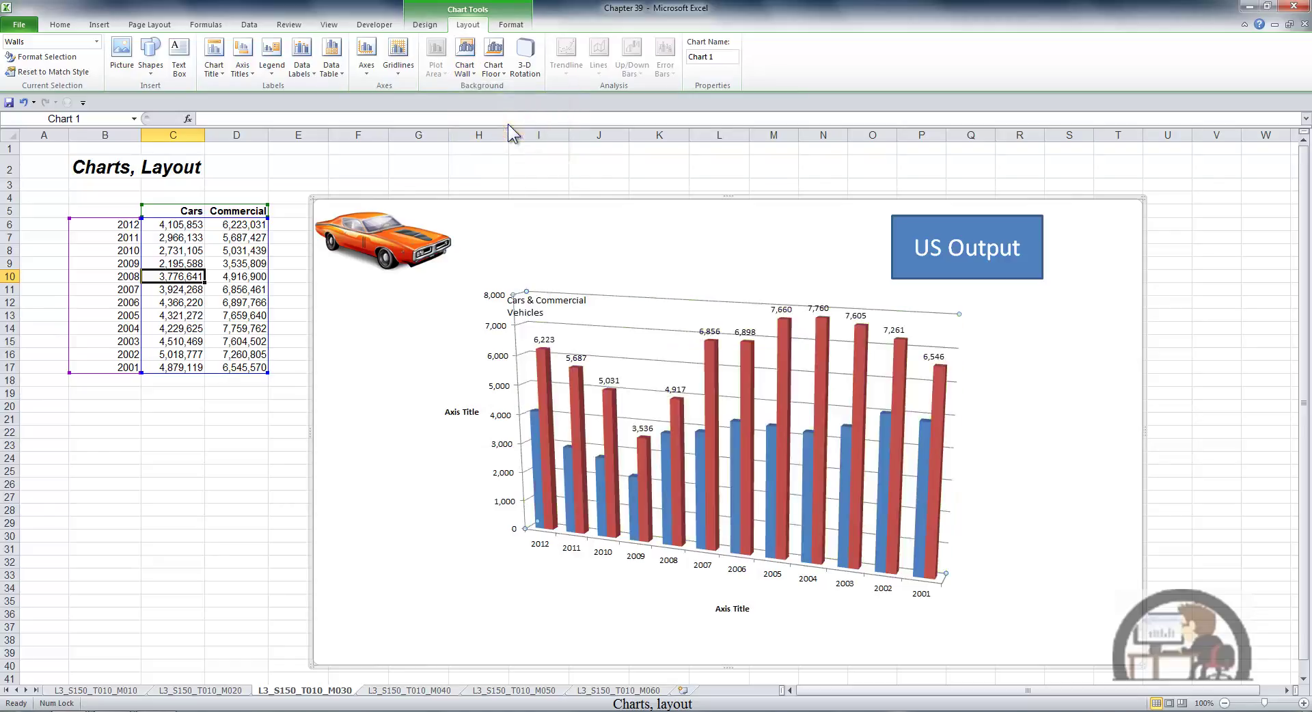
# - Try a solid green fill on the 3-D chart's floor, and clear the chart floor fill
pyautogui.click(497, 69)
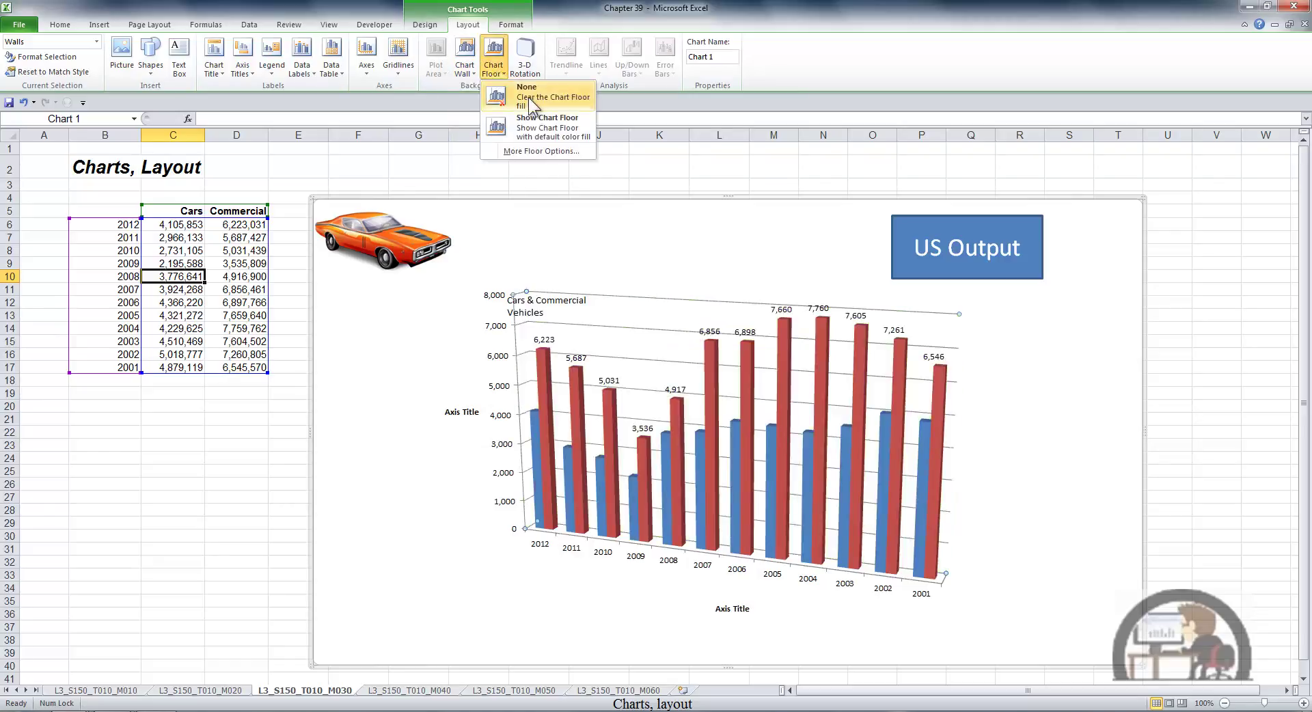
pyautogui.click(546, 149)
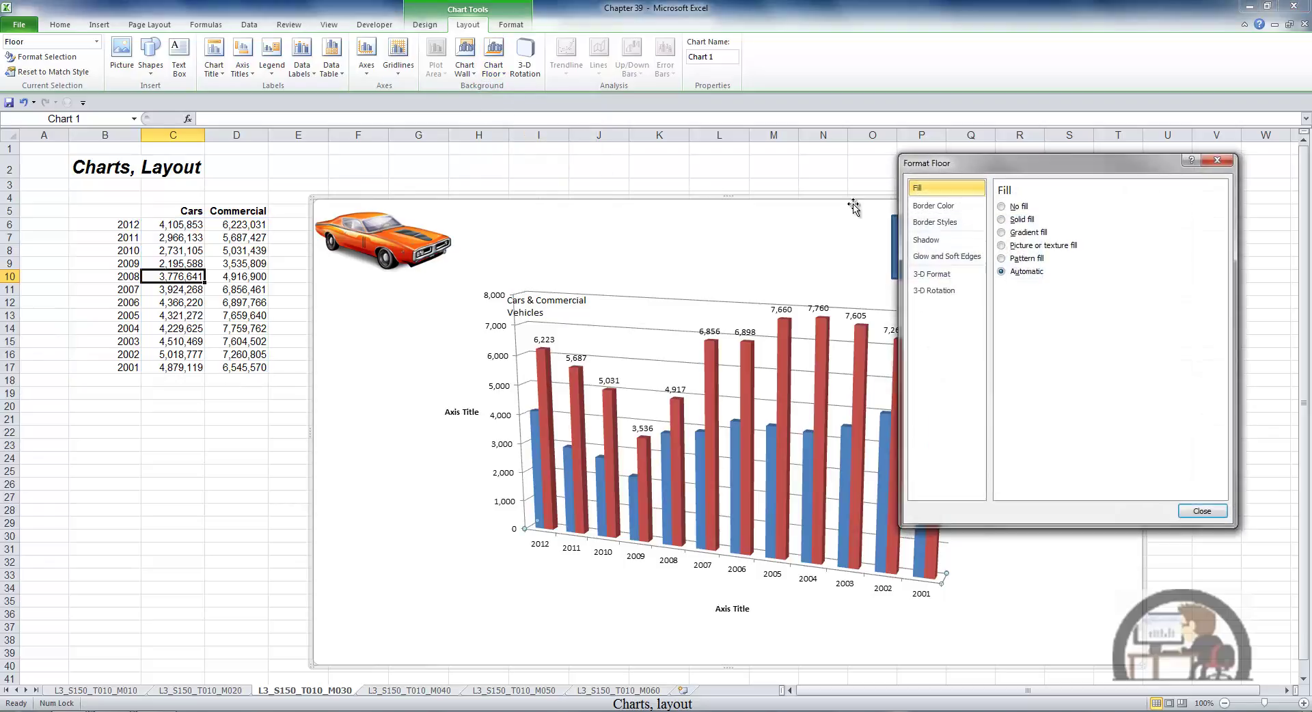
pyautogui.click(1002, 219)
pyautogui.click(1202, 512)
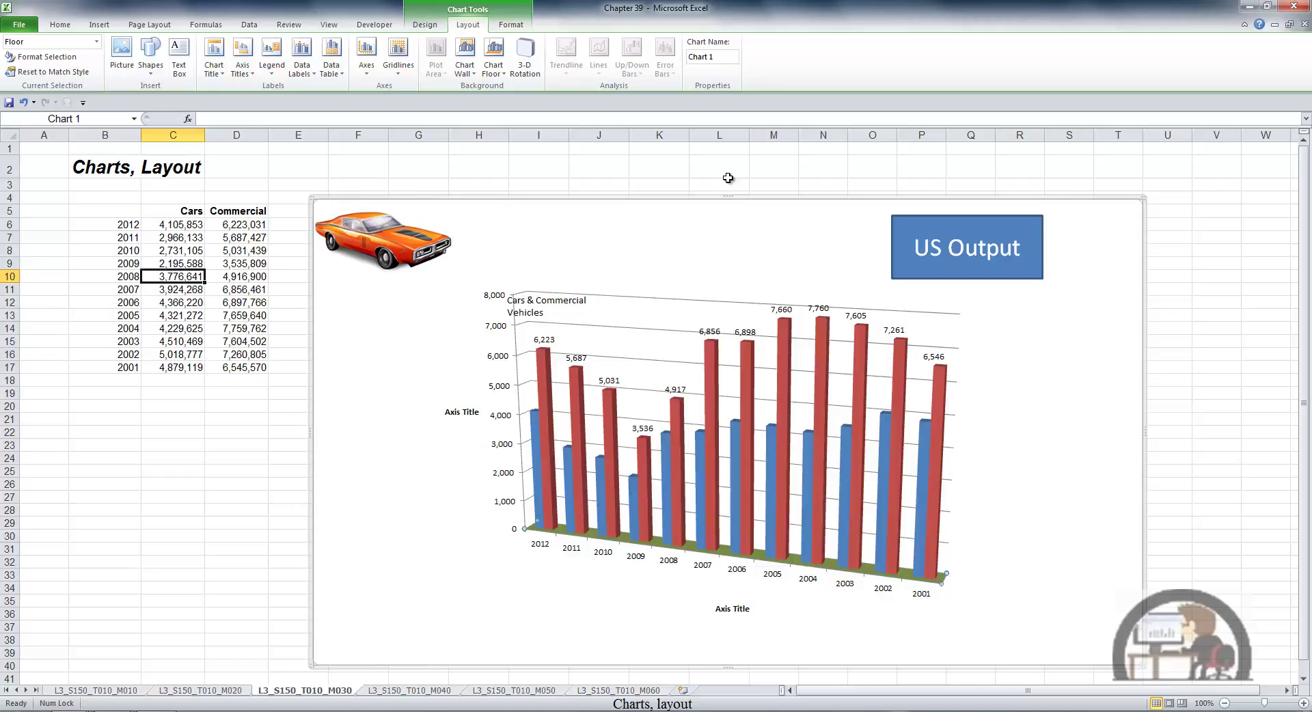
pyautogui.click(494, 58)
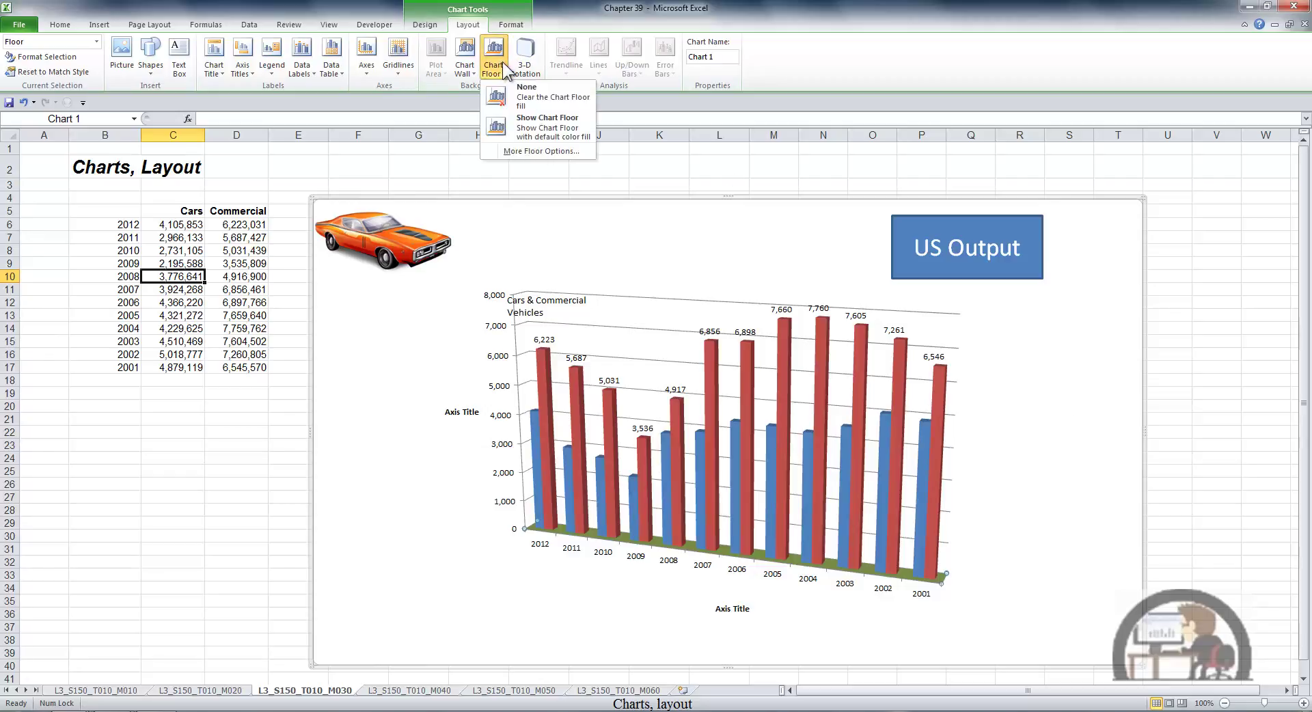
pyautogui.click(535, 94)
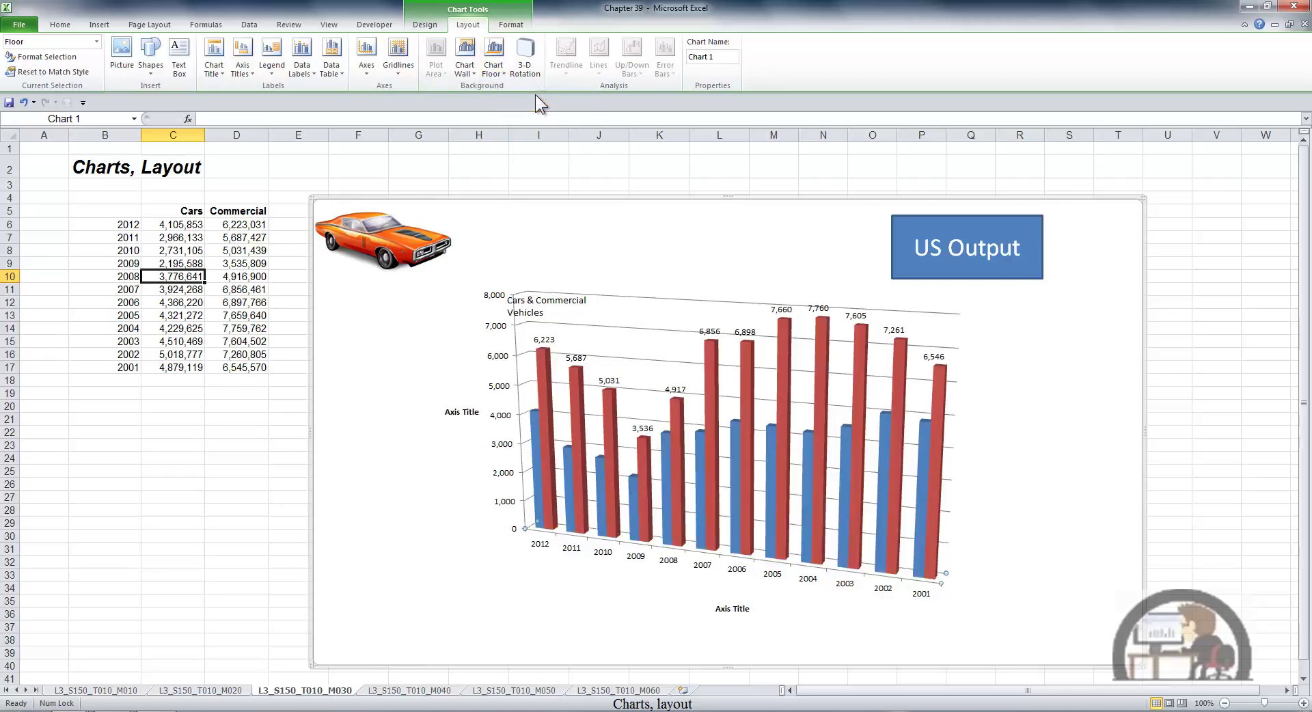
# - Review the chart area's 3-D rotation and chart scale settings
pyautogui.click(529, 59)
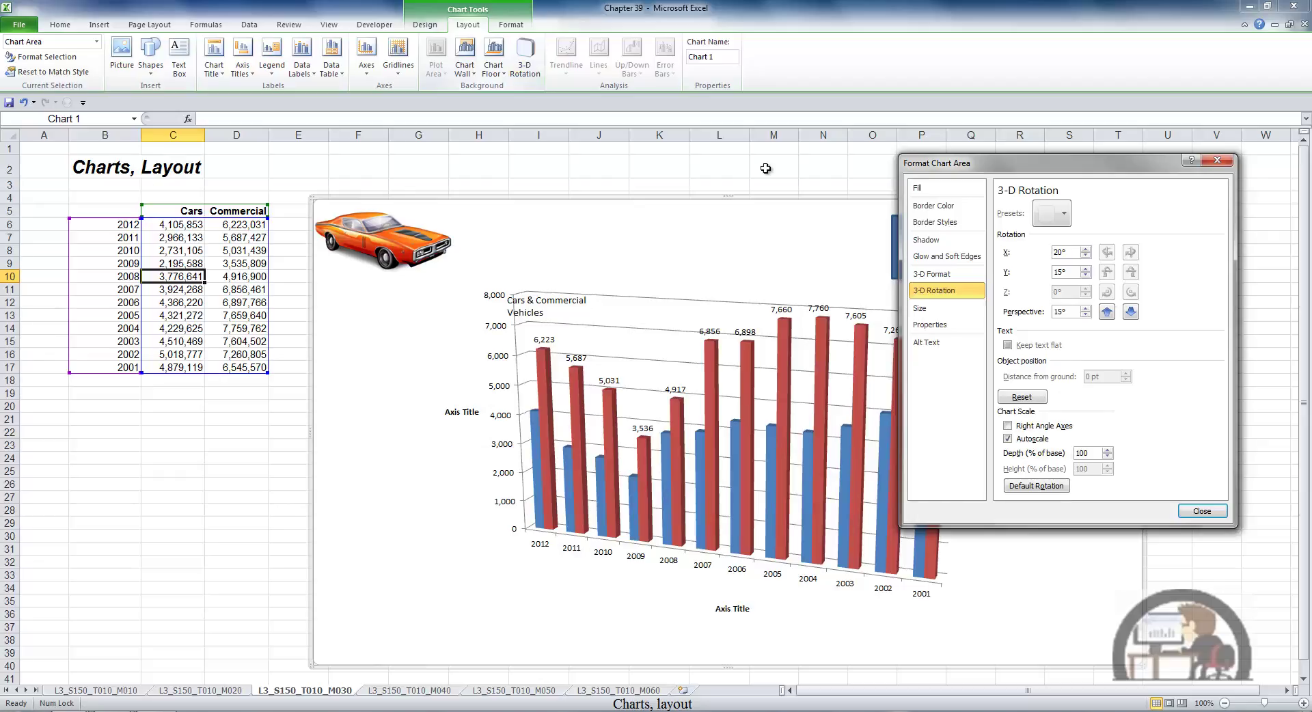
pyautogui.click(1193, 509)
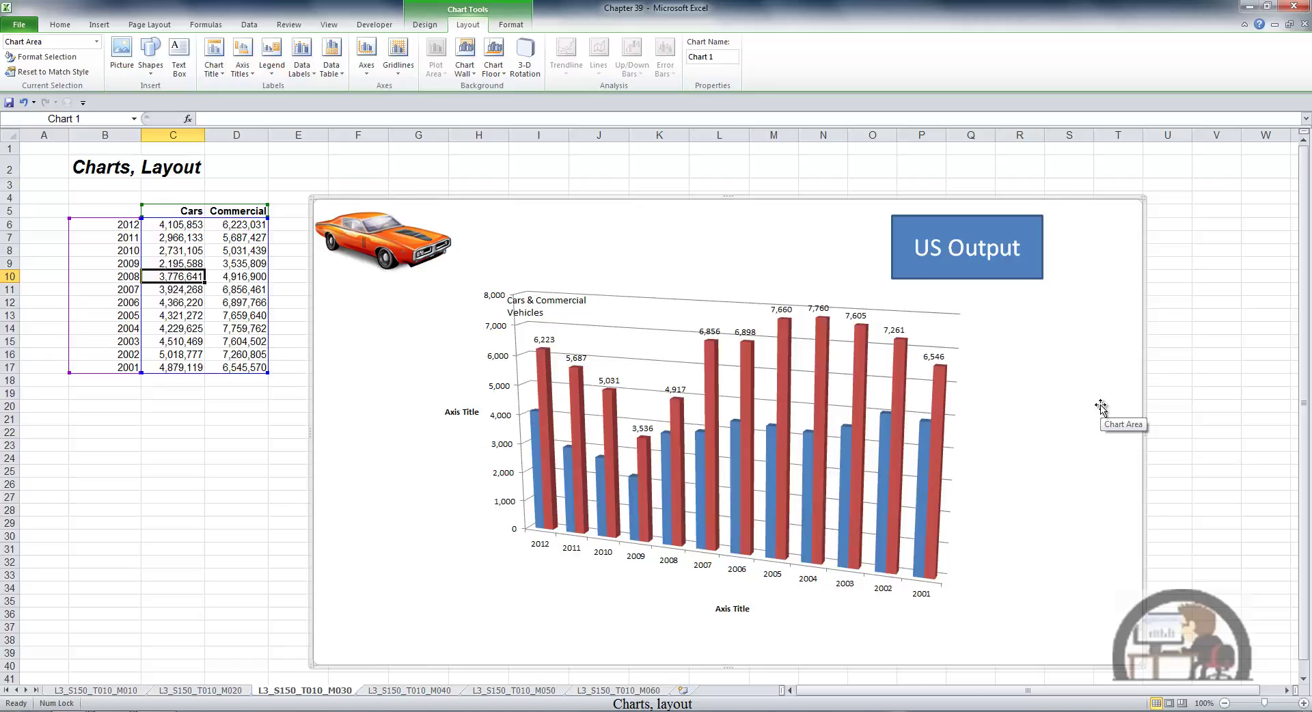
# - Change the chart to the basic line type and return to the chart layout options
pyautogui.click(428, 25)
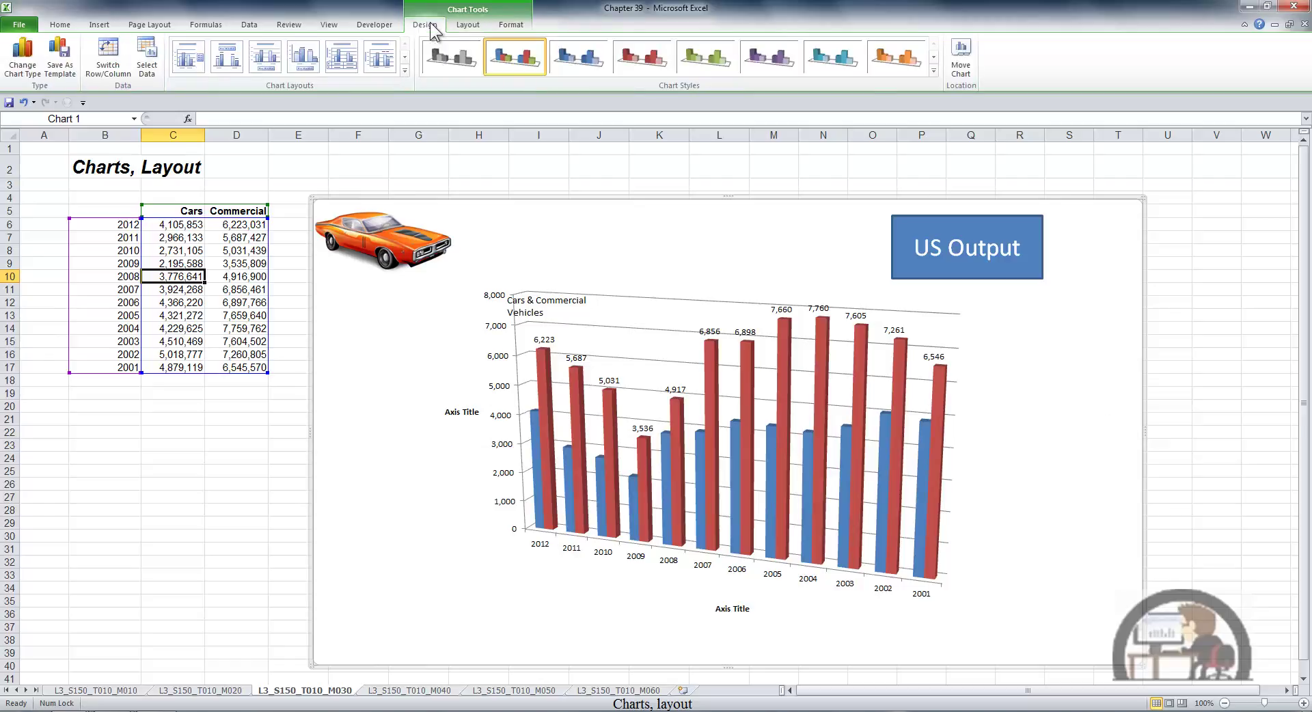
pyautogui.click(28, 68)
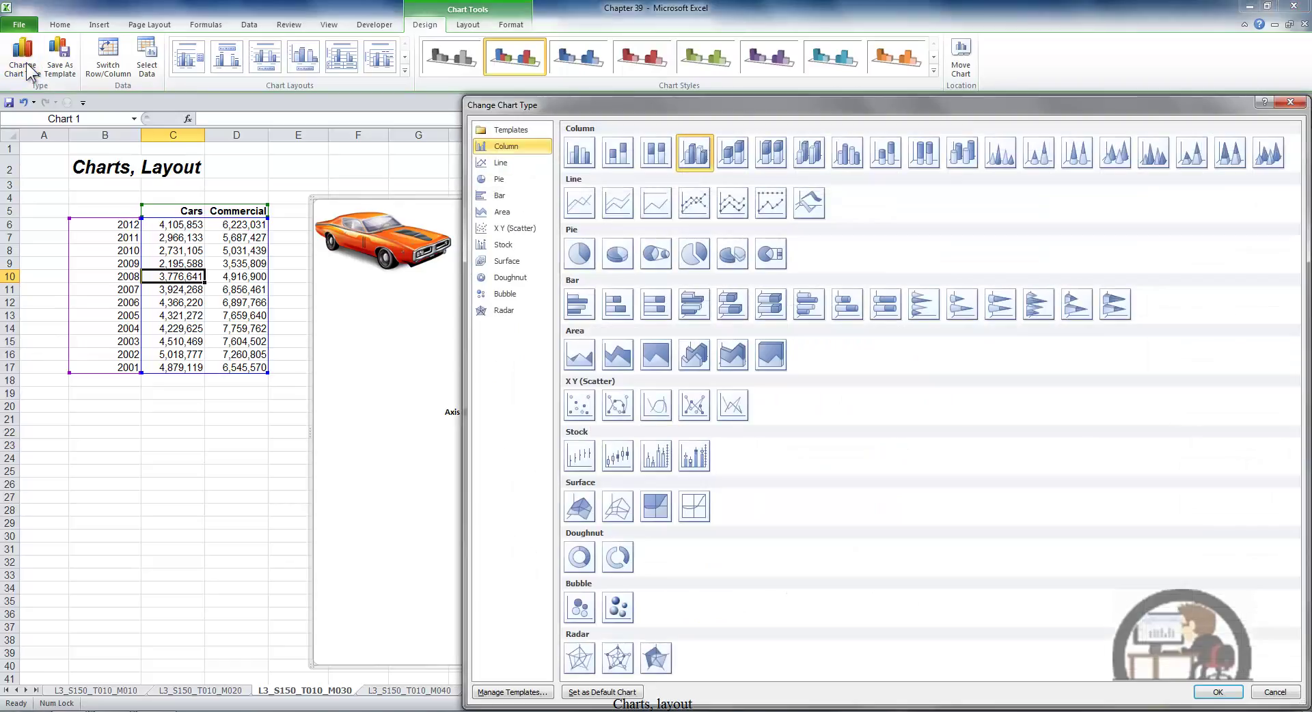
pyautogui.doubleClick(587, 205)
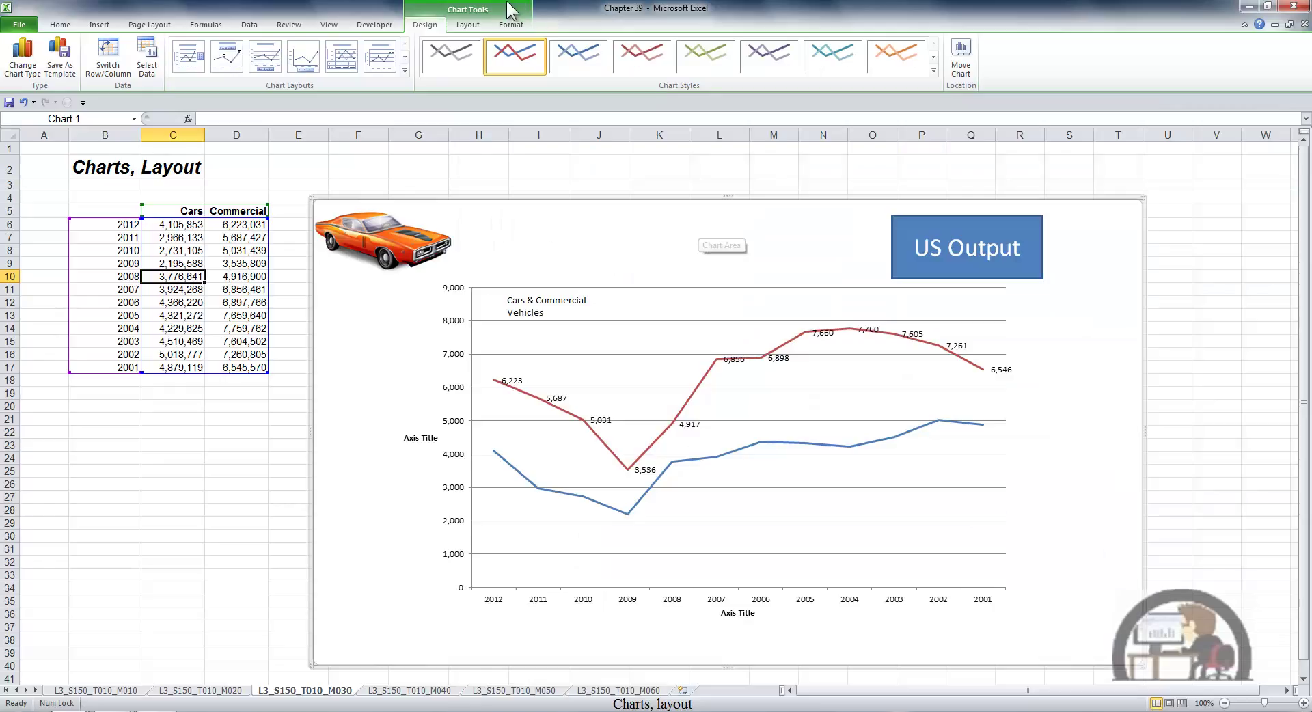
pyautogui.click(468, 25)
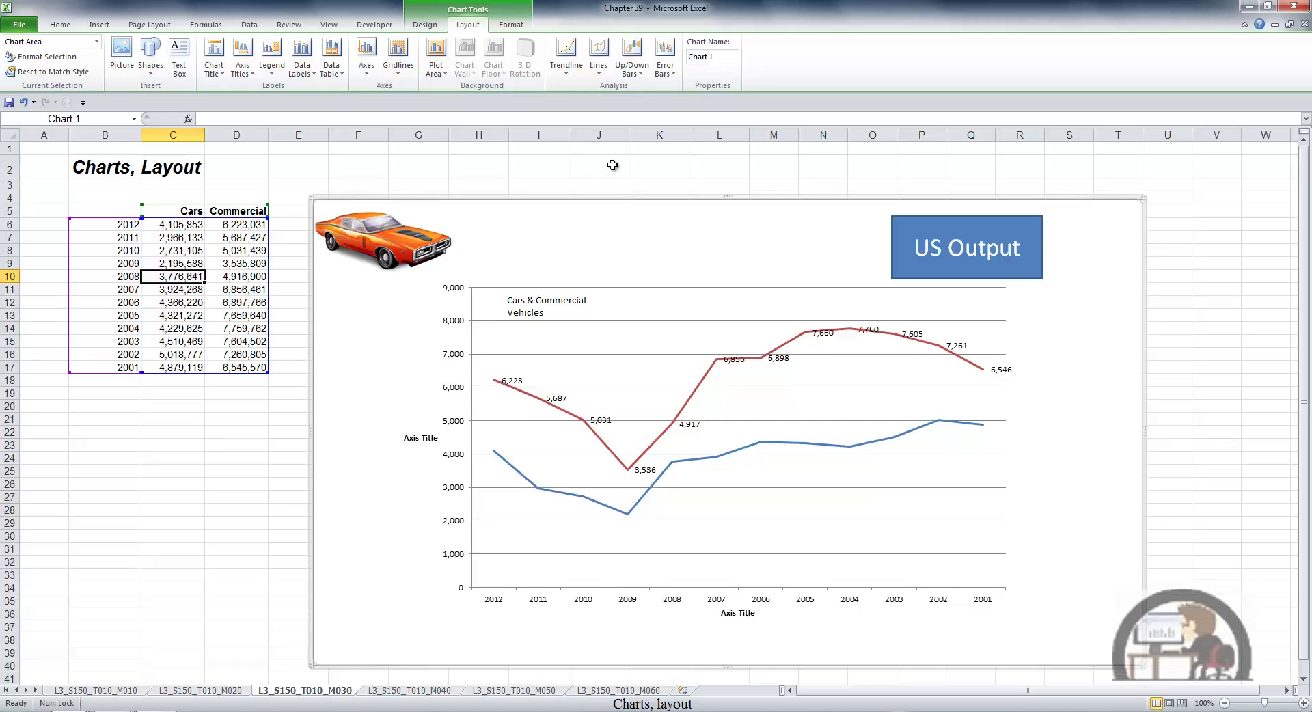
# - Add a linear trendline based on the Commercial series of the line chart
pyautogui.click(566, 74)
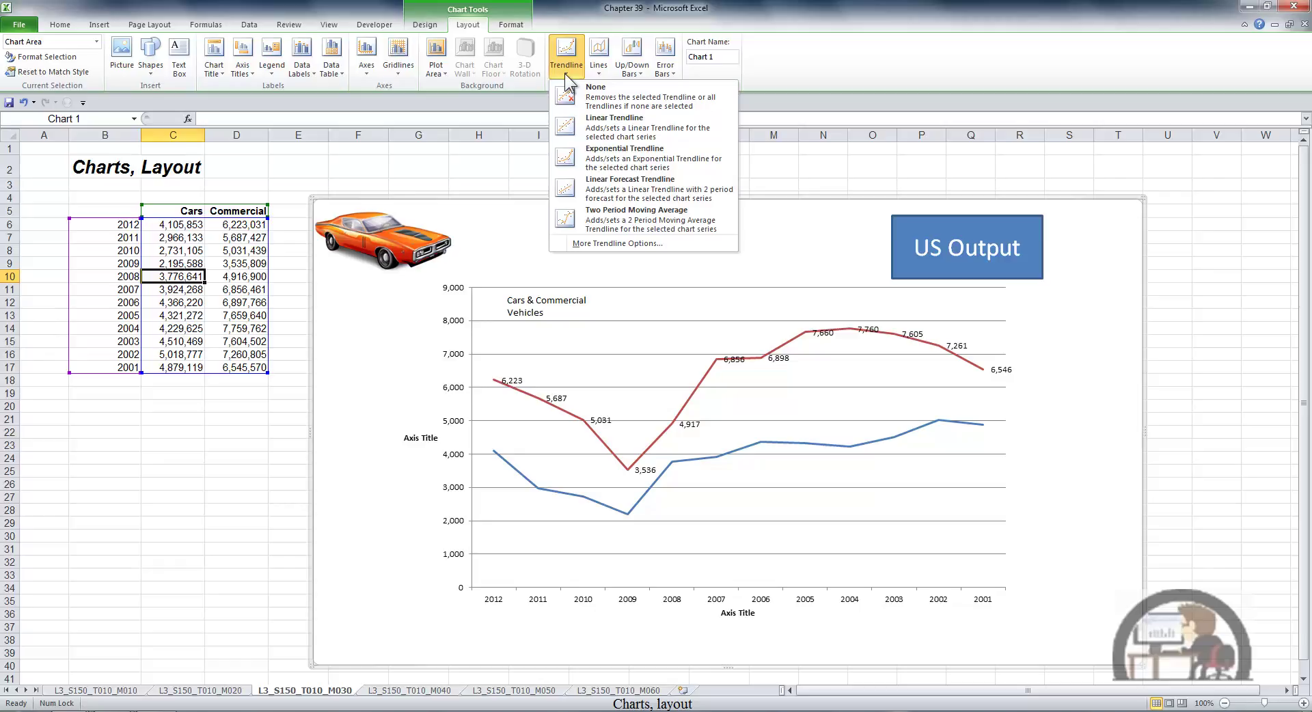
pyautogui.click(614, 127)
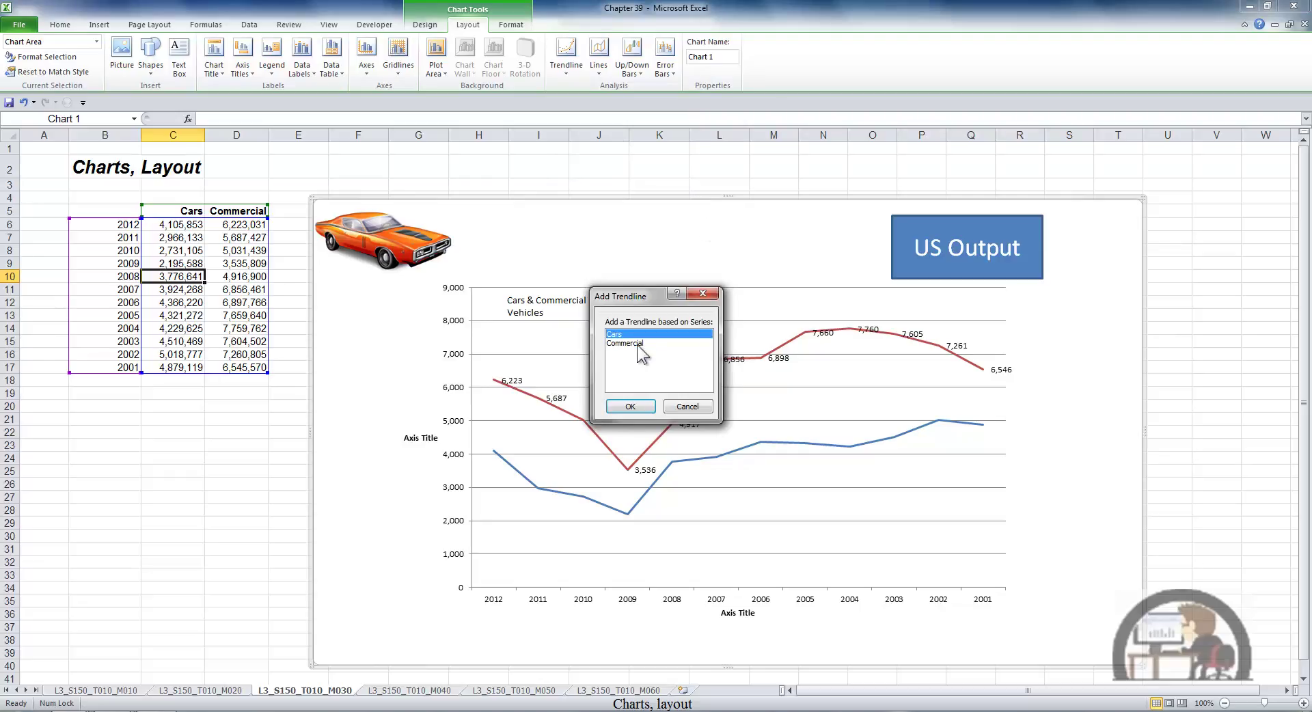
pyautogui.click(658, 342)
pyautogui.click(630, 407)
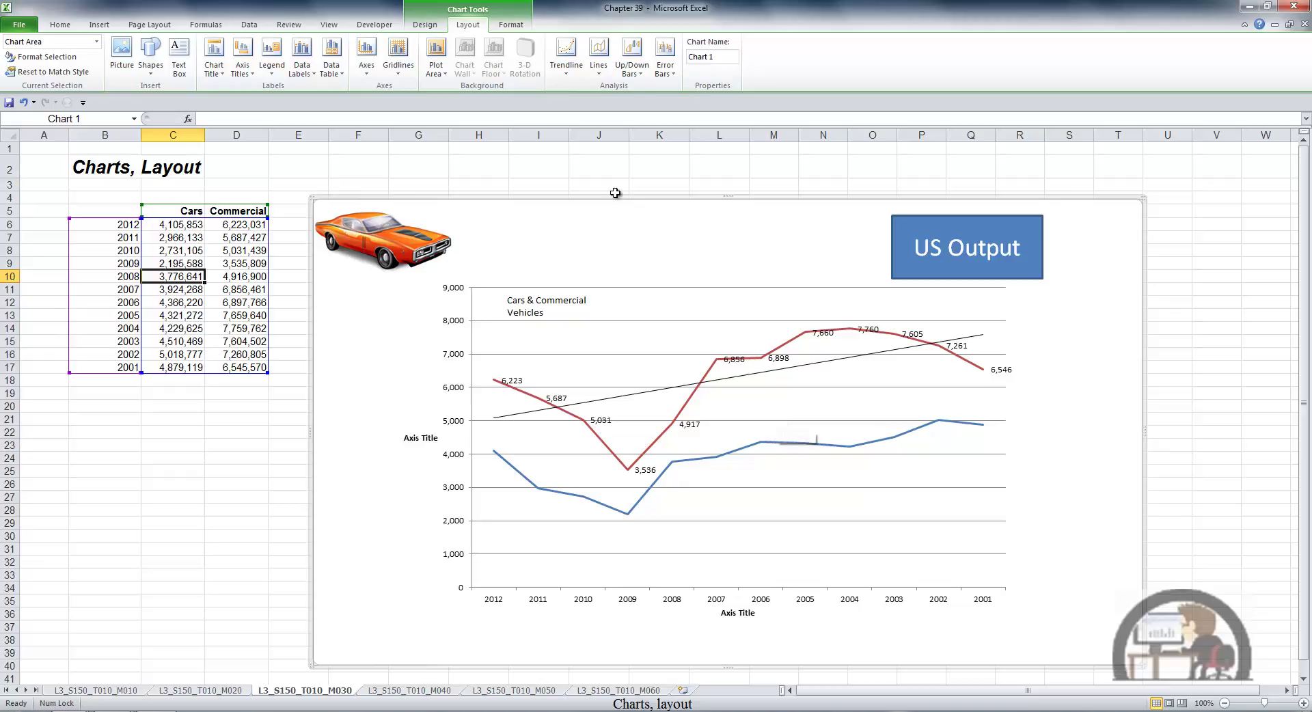
# - Add an exponential trendline based on the Commercial series alongside the linear one
pyautogui.click(566, 68)
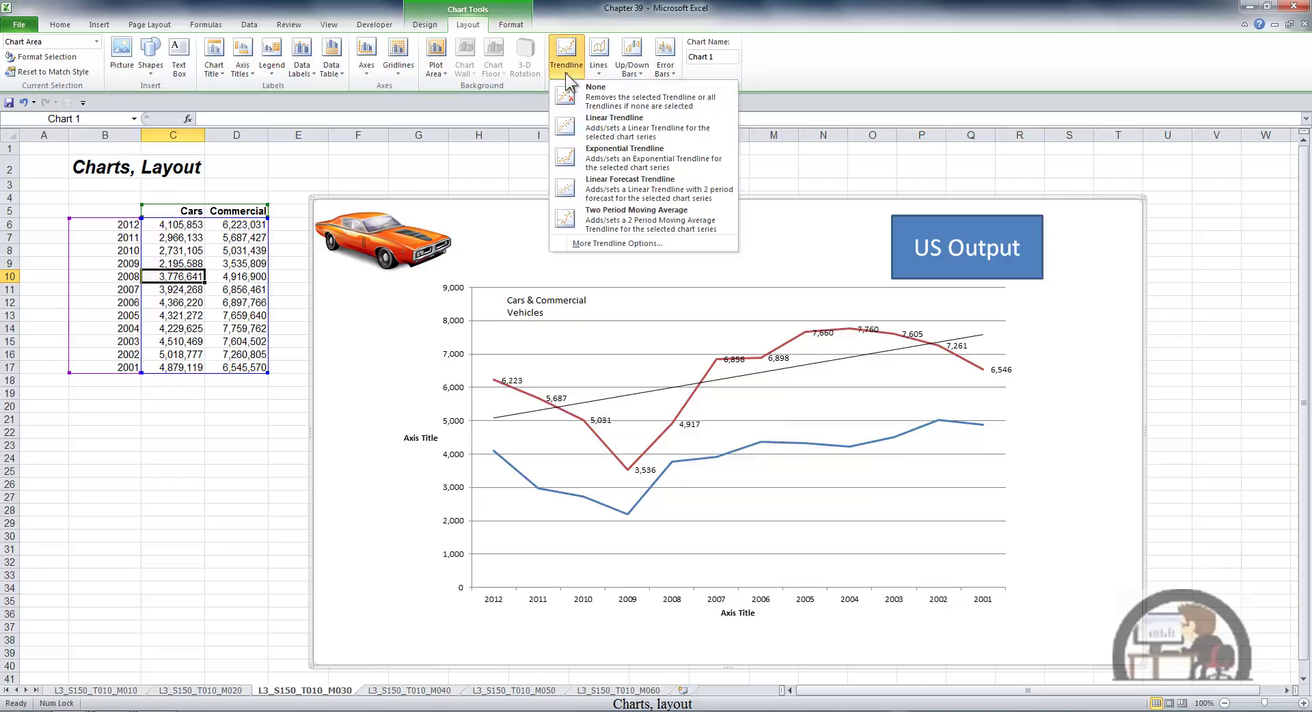
pyautogui.click(631, 157)
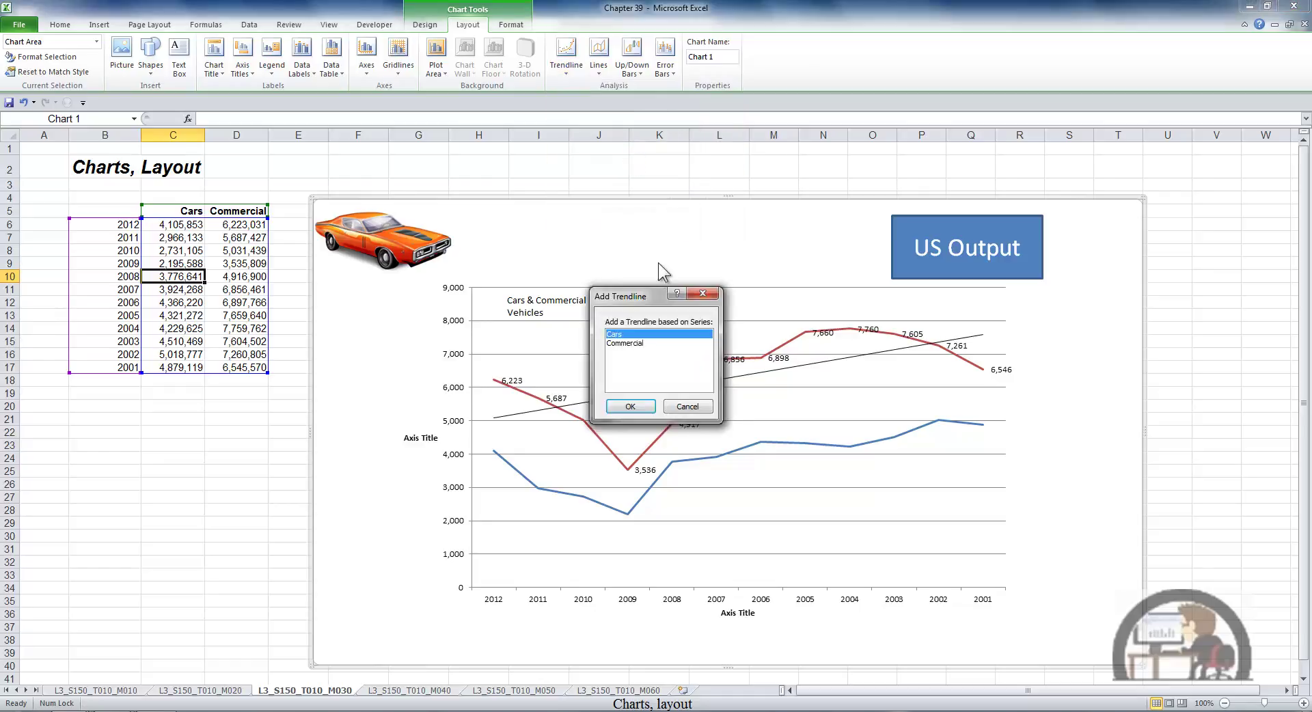
pyautogui.click(633, 342)
pyautogui.click(630, 405)
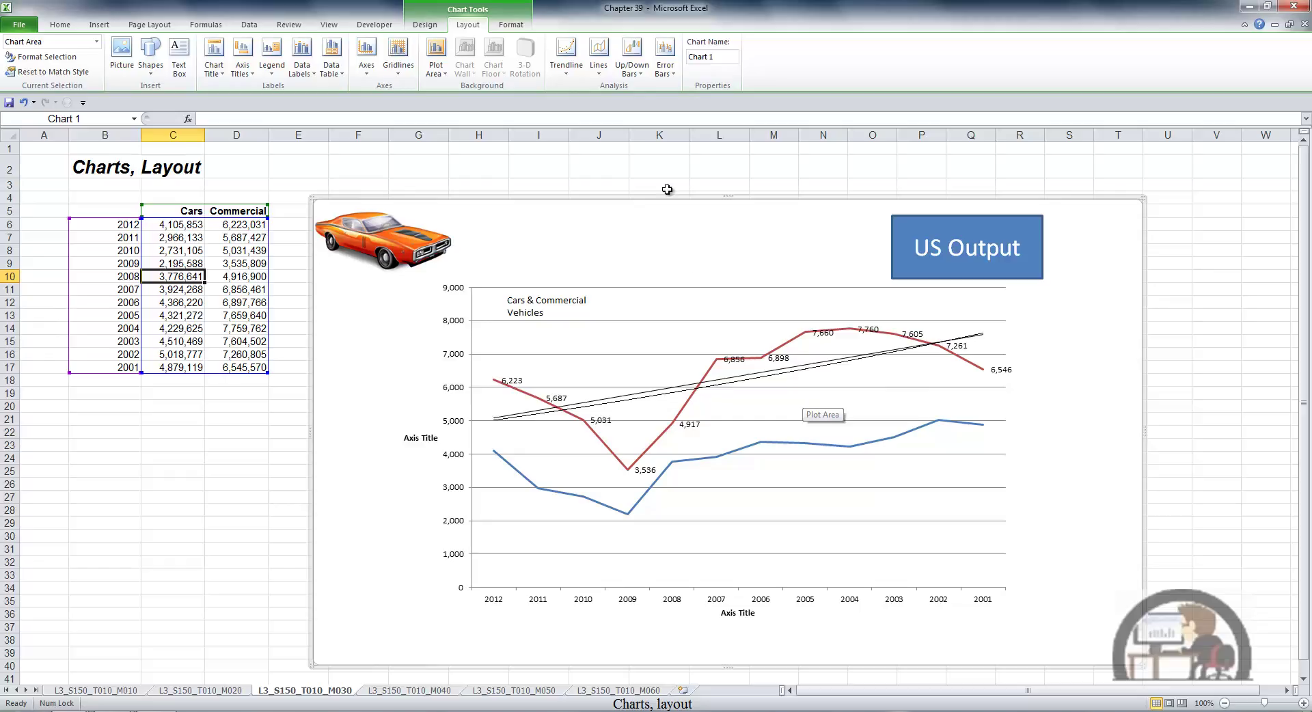
# - Add a linear forecast trendline with a two-period forecast based on the Commercial series
pyautogui.click(566, 65)
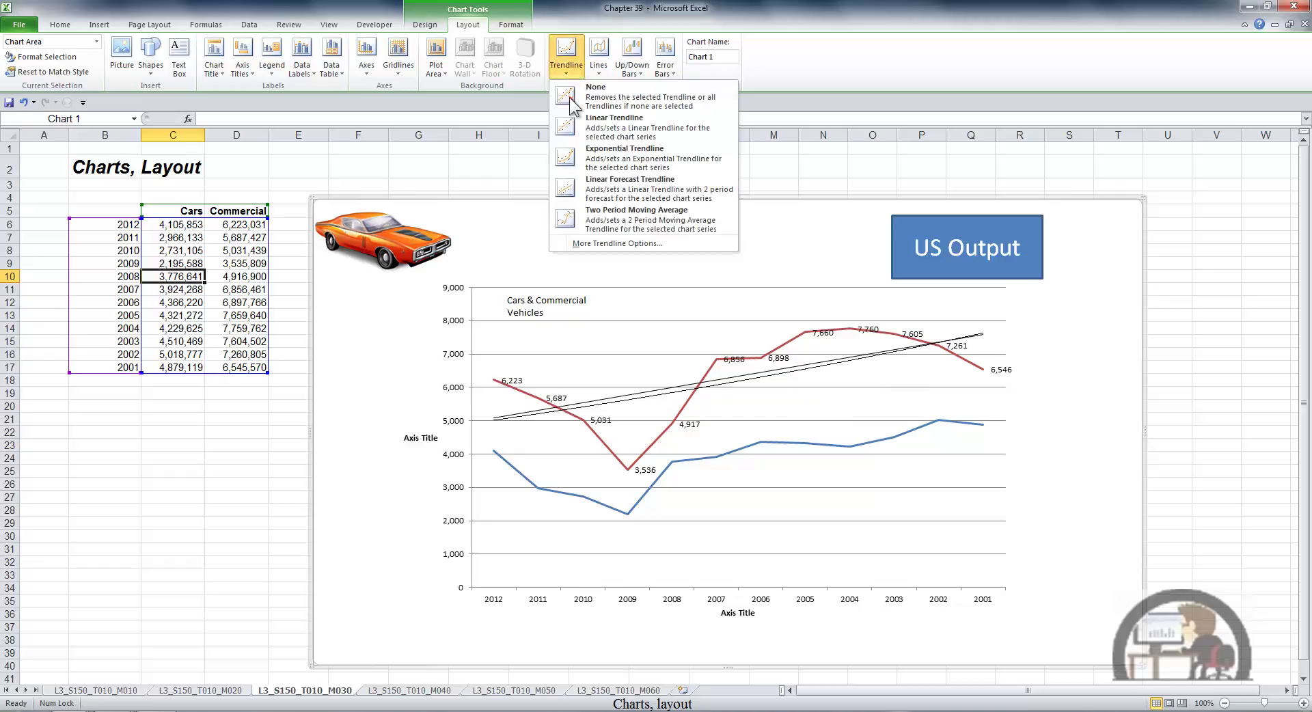
pyautogui.click(650, 187)
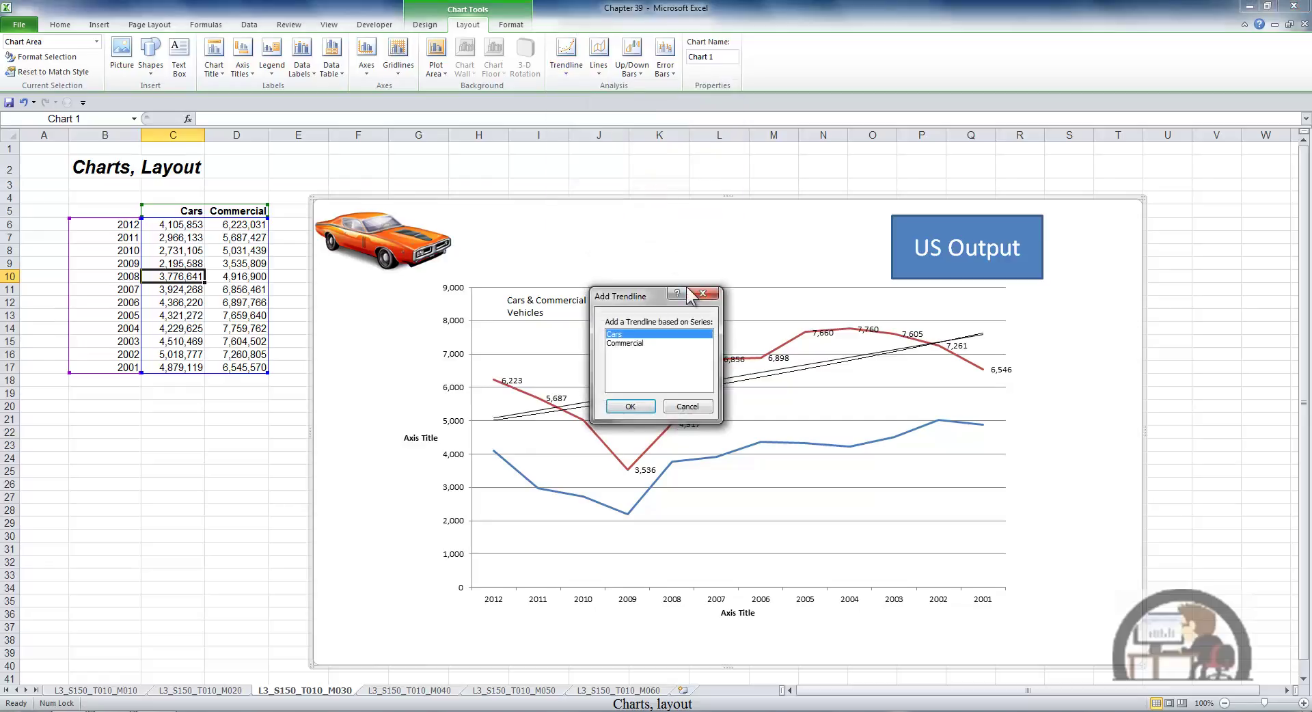
pyautogui.click(650, 343)
pyautogui.click(630, 407)
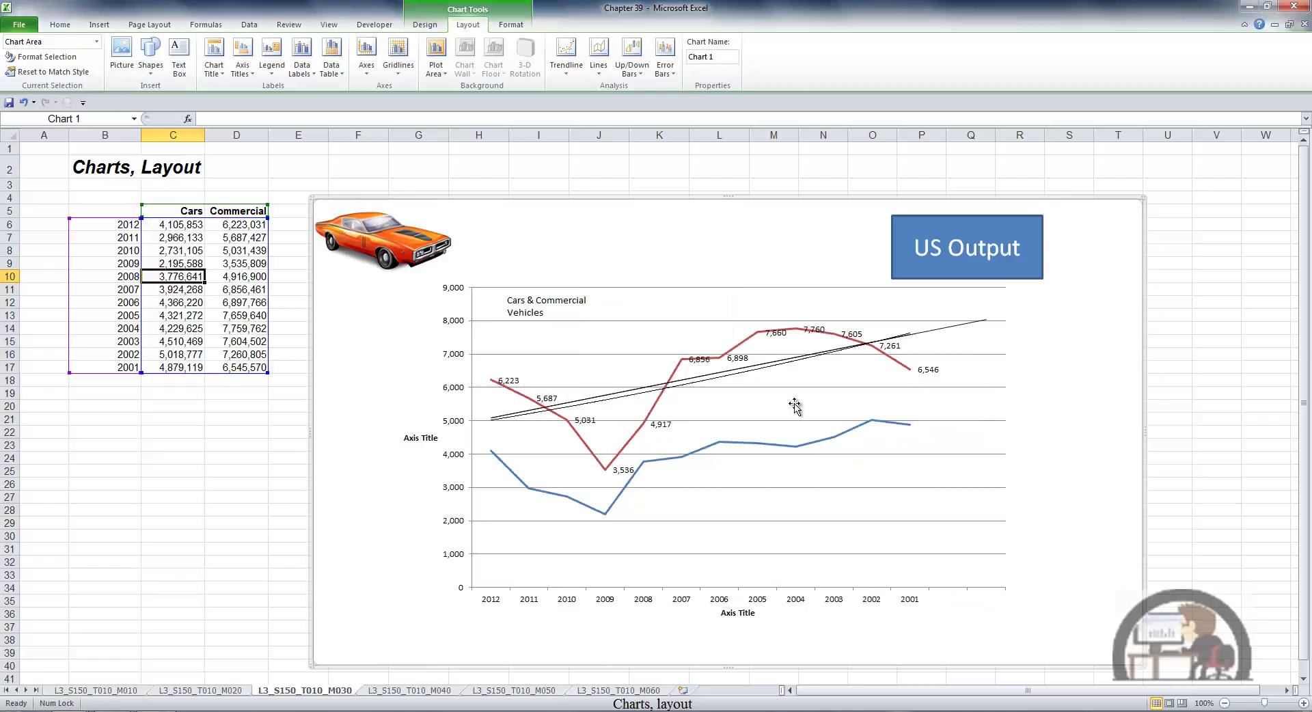
# - Review the trendline options of the Commercial forecast line, including its regression type and forecast periods
pyautogui.click(938, 330)
pyautogui.rightClick(942, 334)
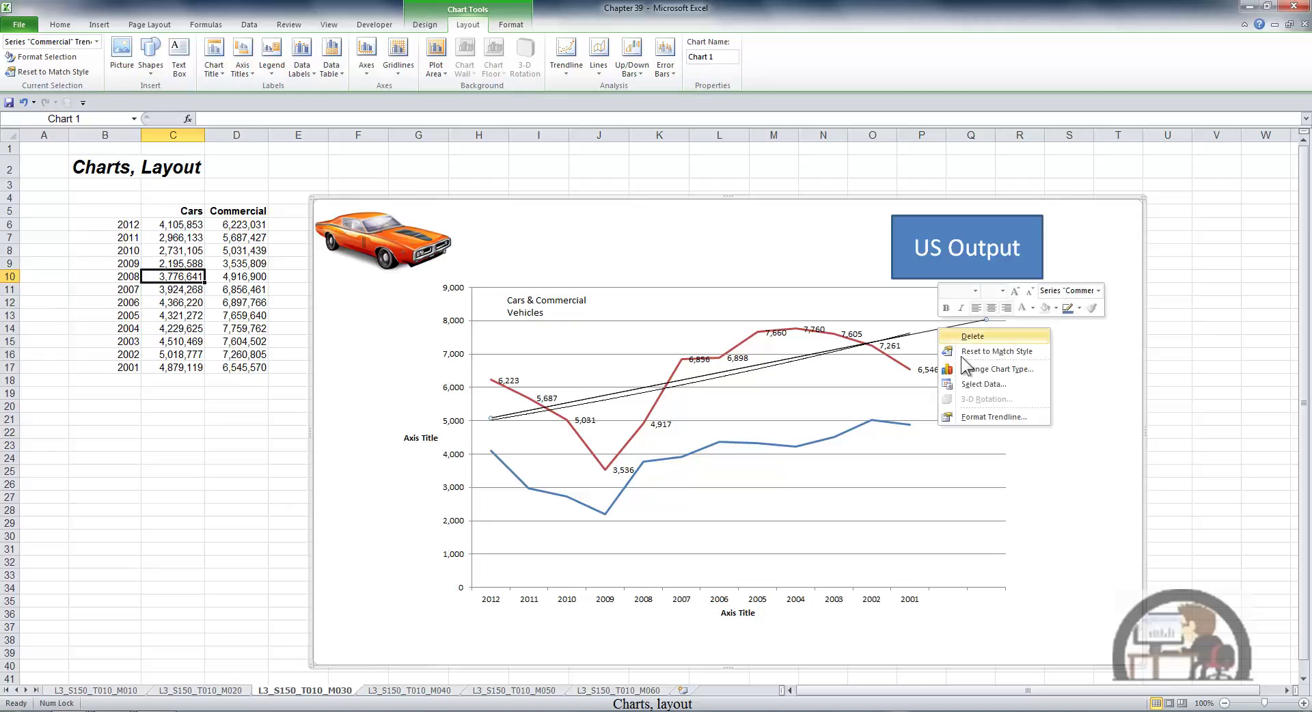
pyautogui.click(974, 411)
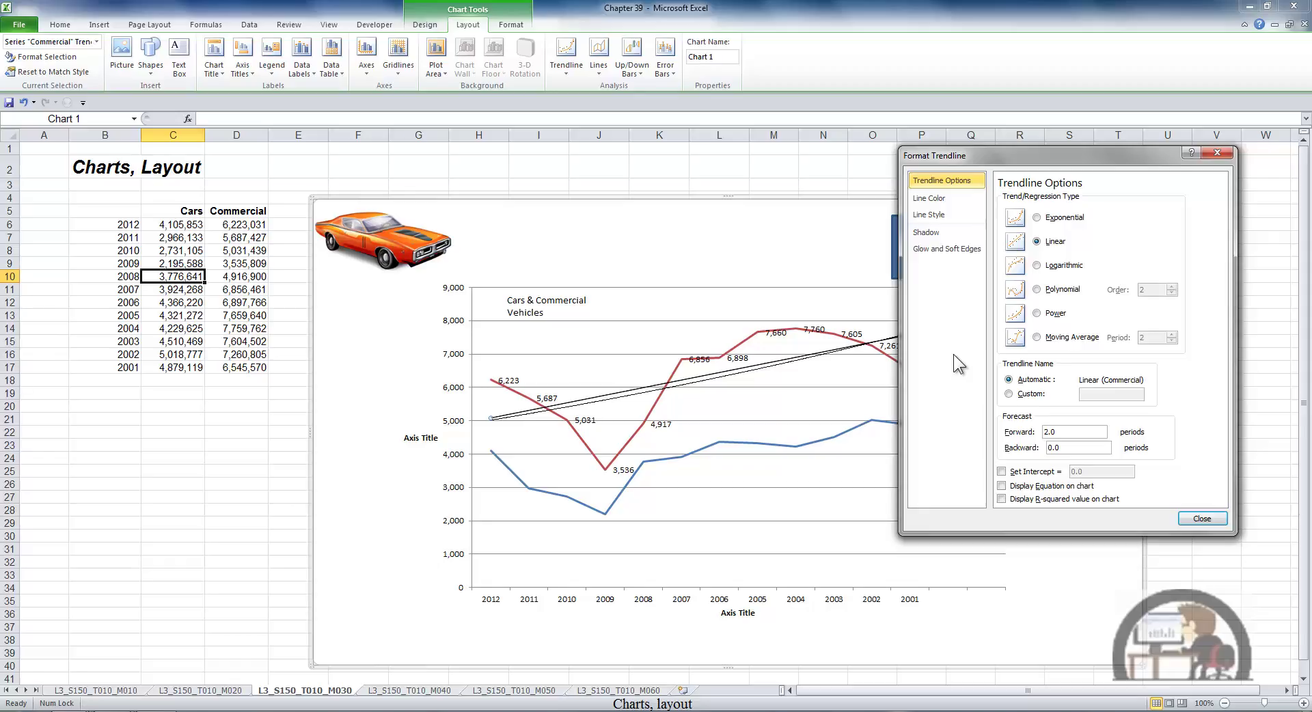
pyautogui.click(1200, 518)
# - Try a two period moving average trendline on the Commercial series, and remove all trendlines from the chart
pyautogui.click(568, 71)
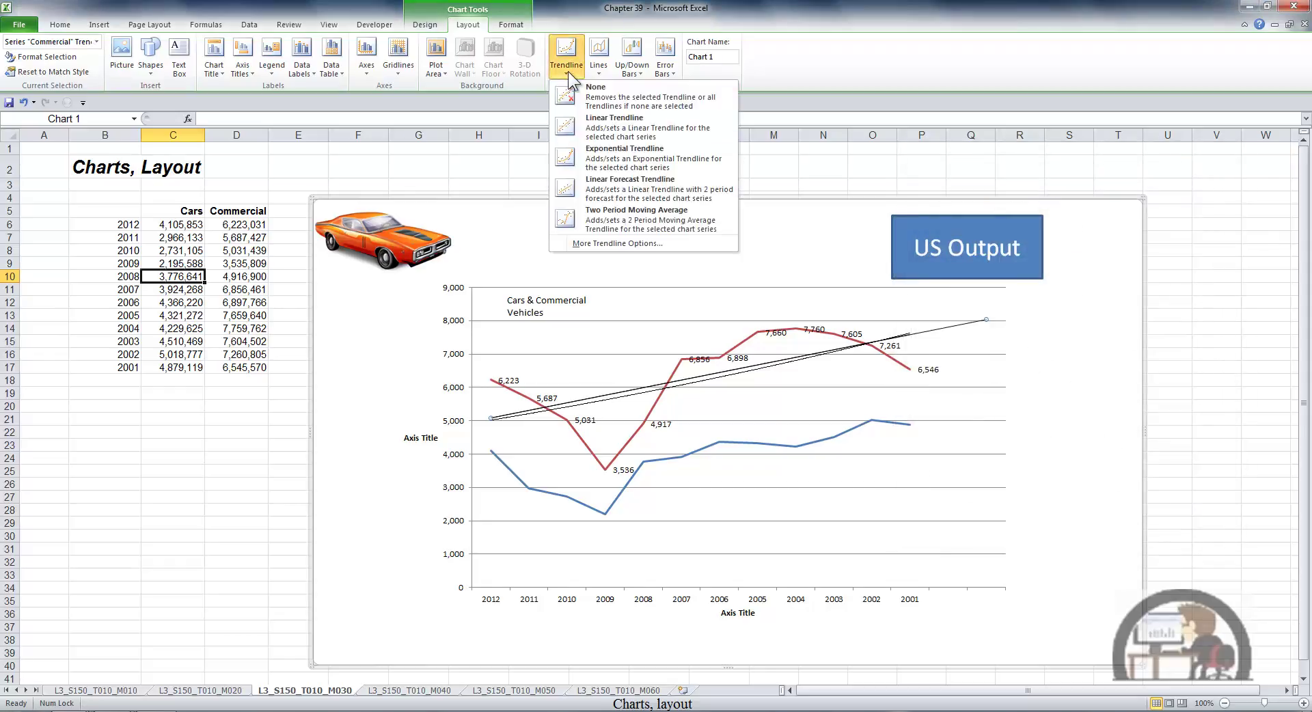
pyautogui.click(621, 220)
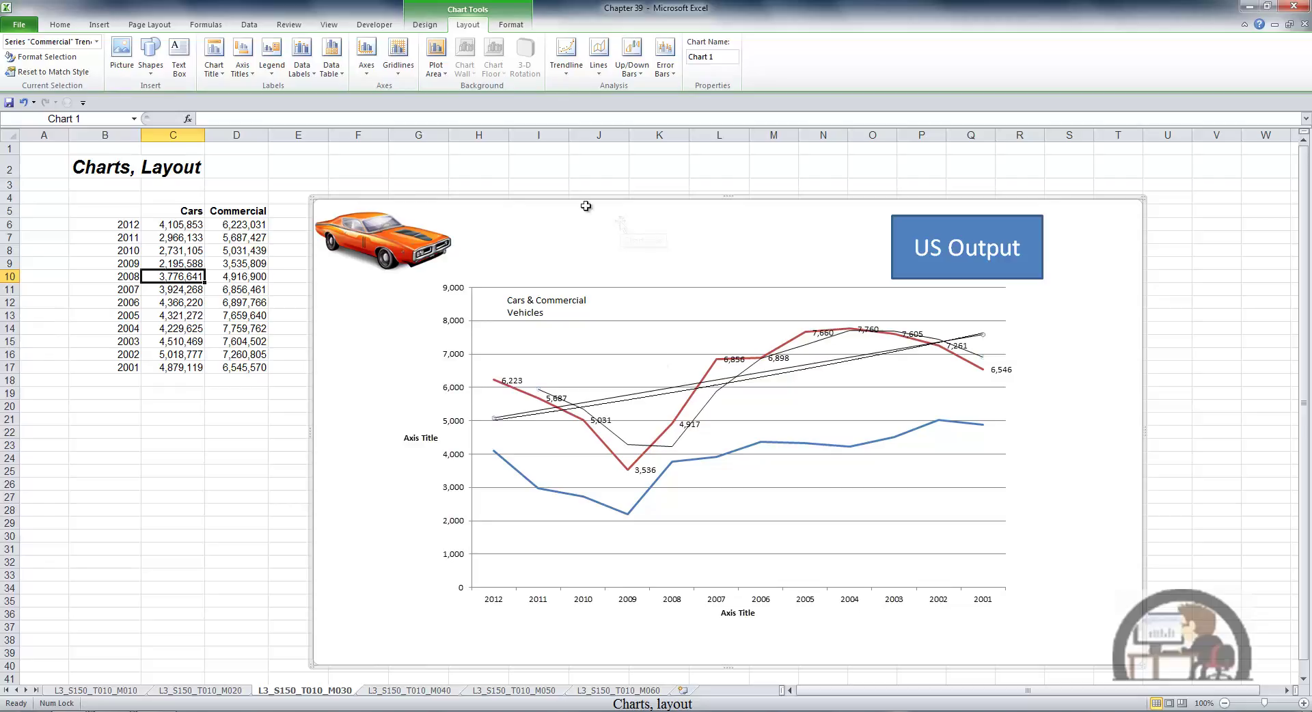
pyautogui.click(566, 56)
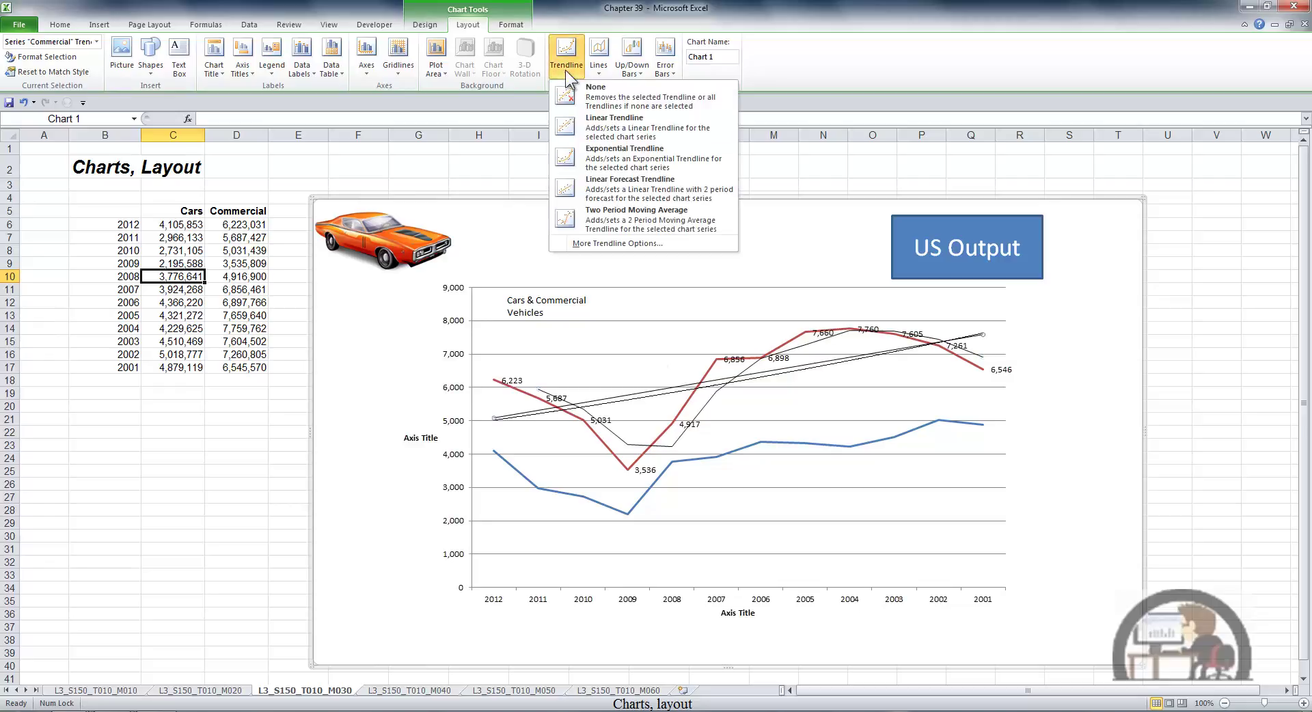
pyautogui.click(597, 95)
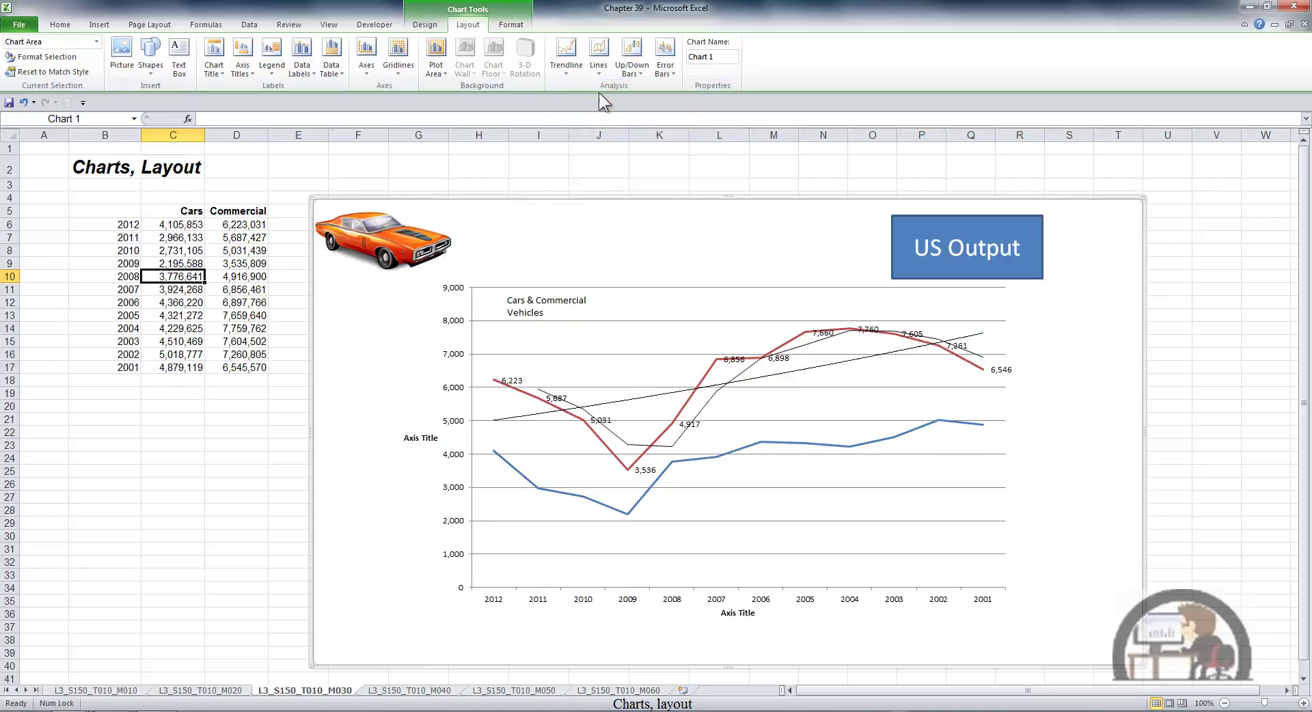
pyautogui.click(567, 71)
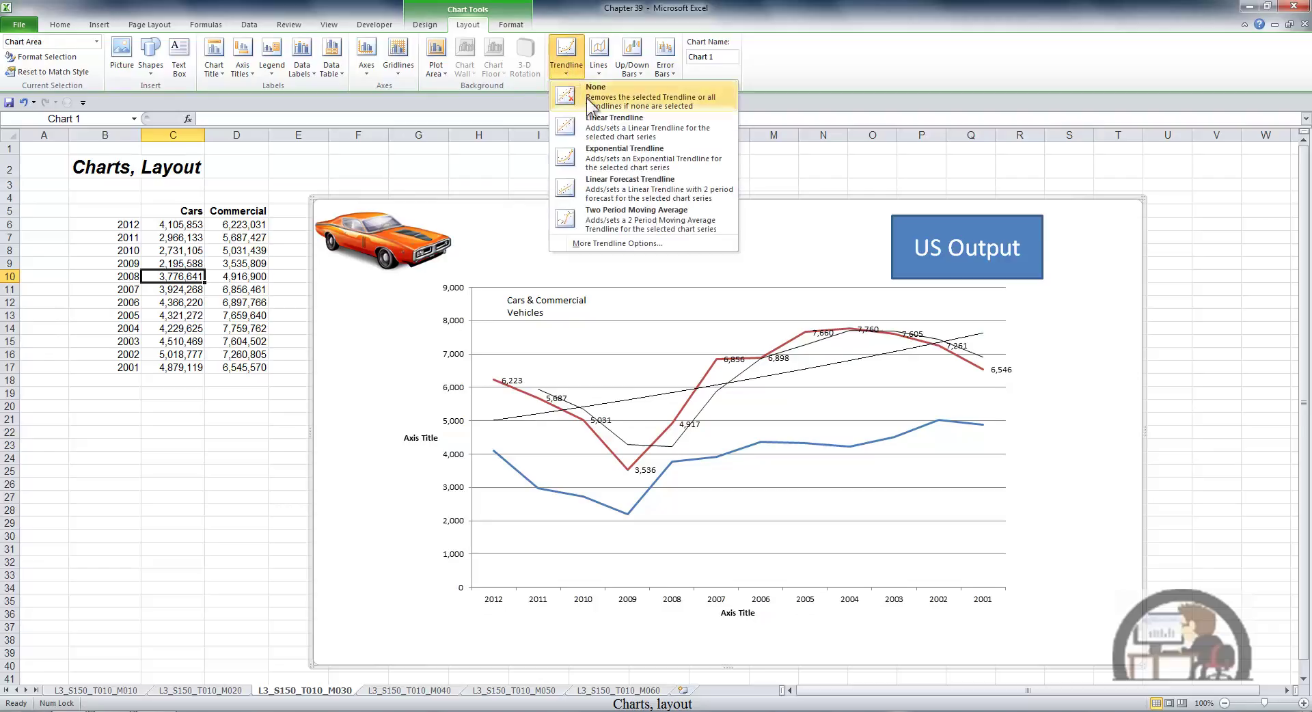
pyautogui.click(586, 98)
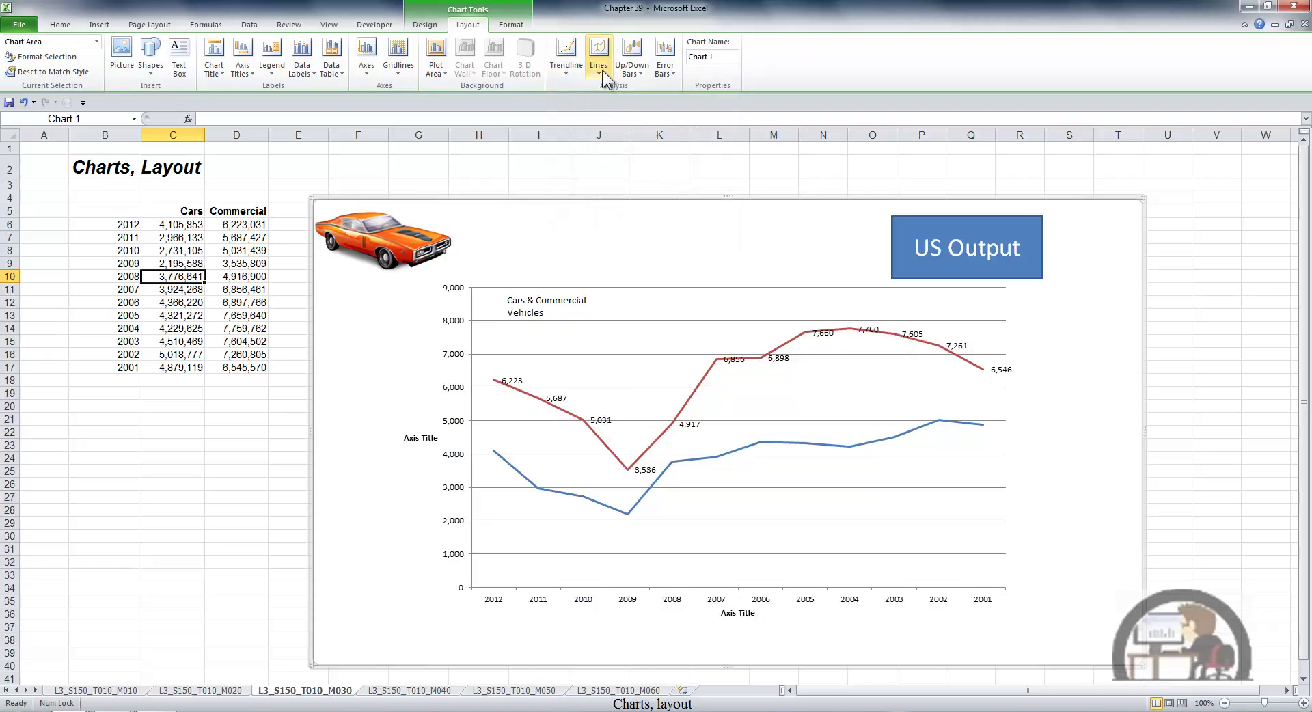
# - Try drop lines on the line chart, and remove them
pyautogui.click(601, 70)
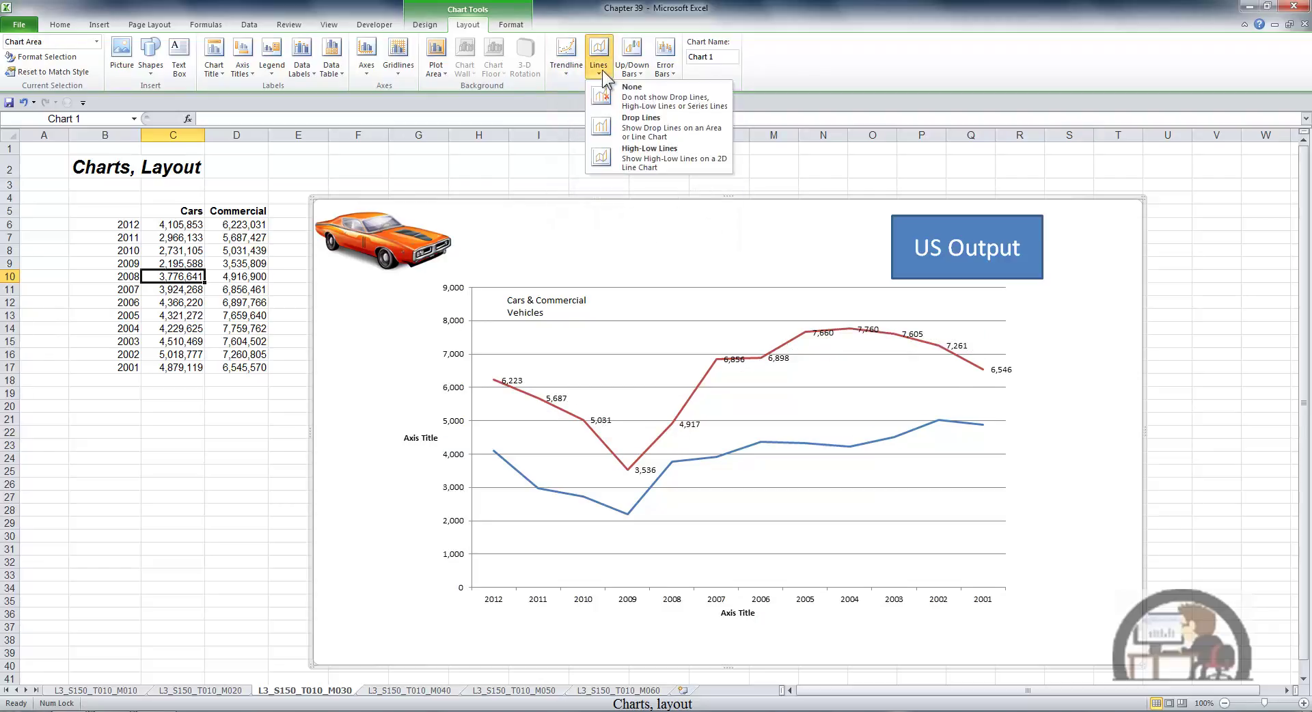
pyautogui.click(643, 127)
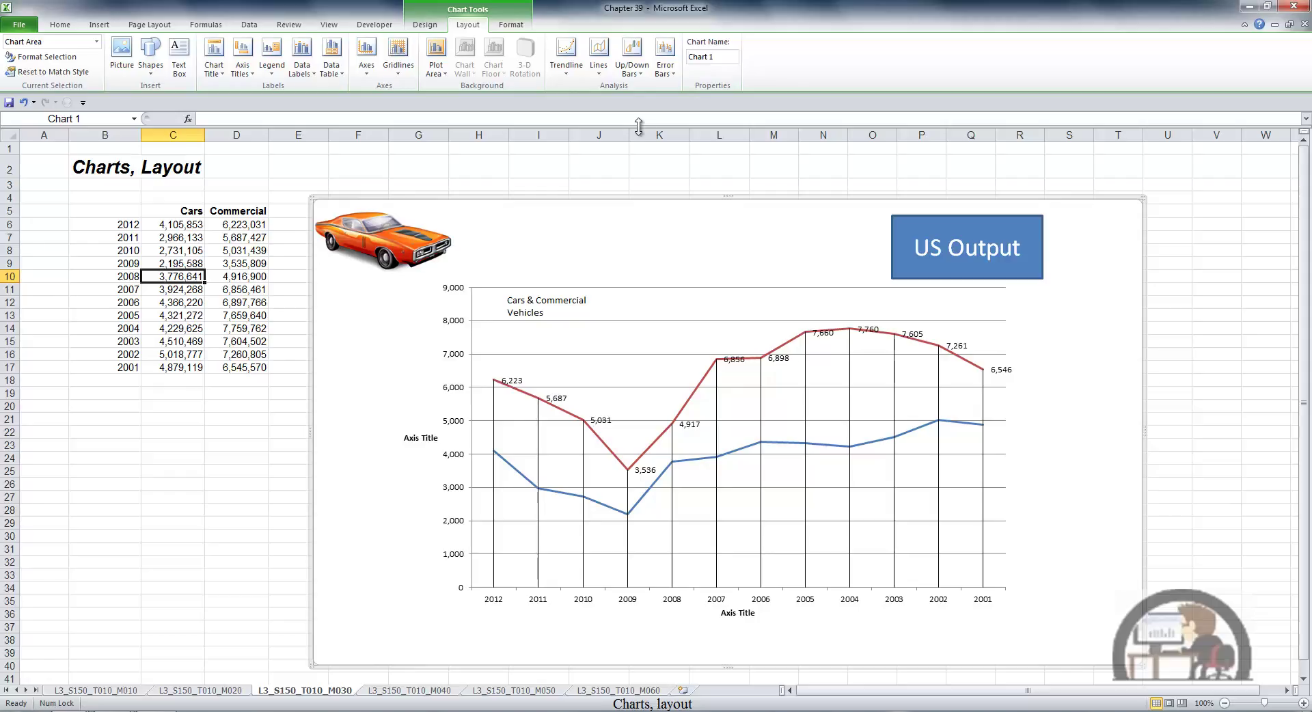
pyautogui.click(599, 67)
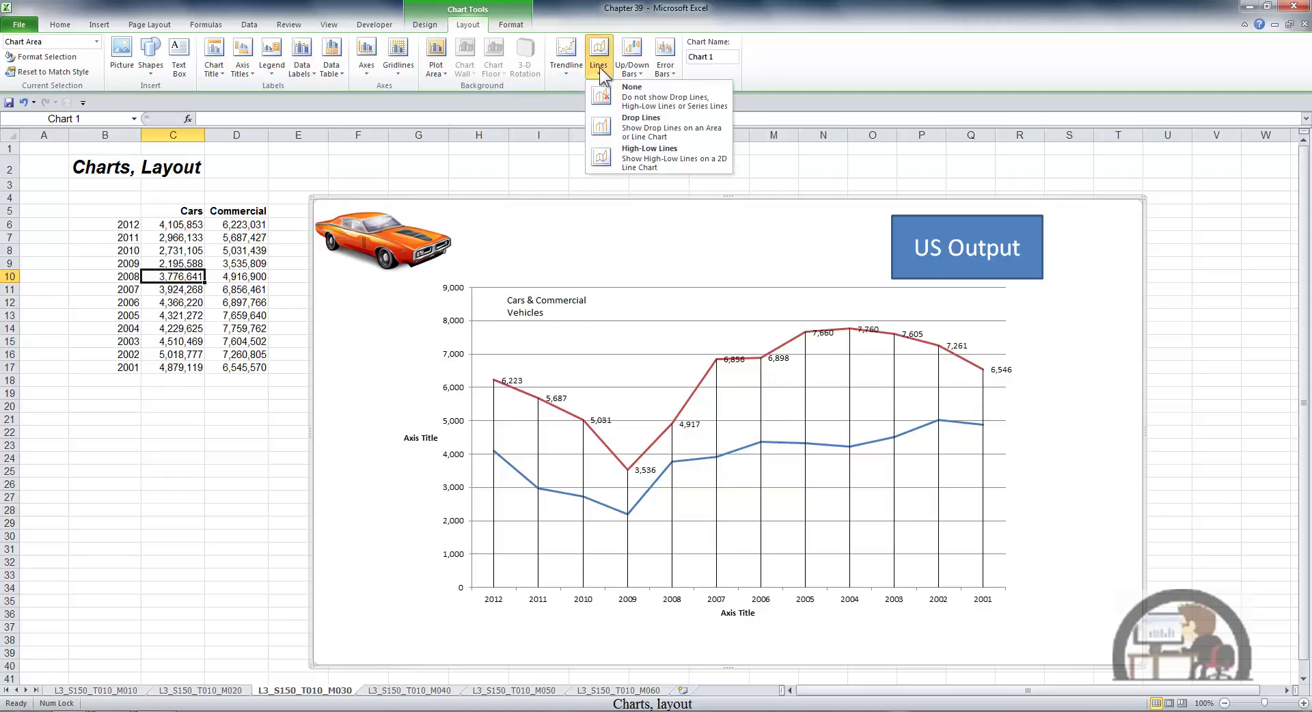
pyautogui.click(623, 89)
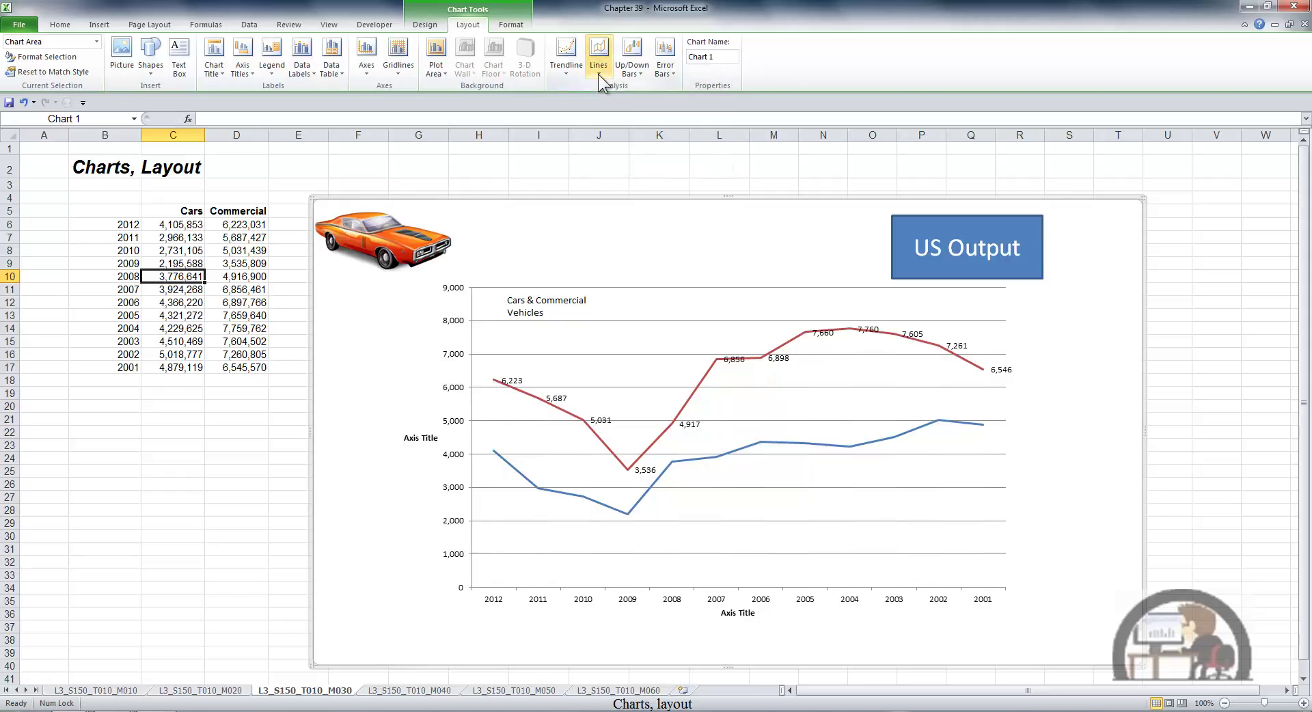
# - Try high-low lines between the Cars and Commercial lines, and remove them
pyautogui.click(598, 69)
pyautogui.click(641, 161)
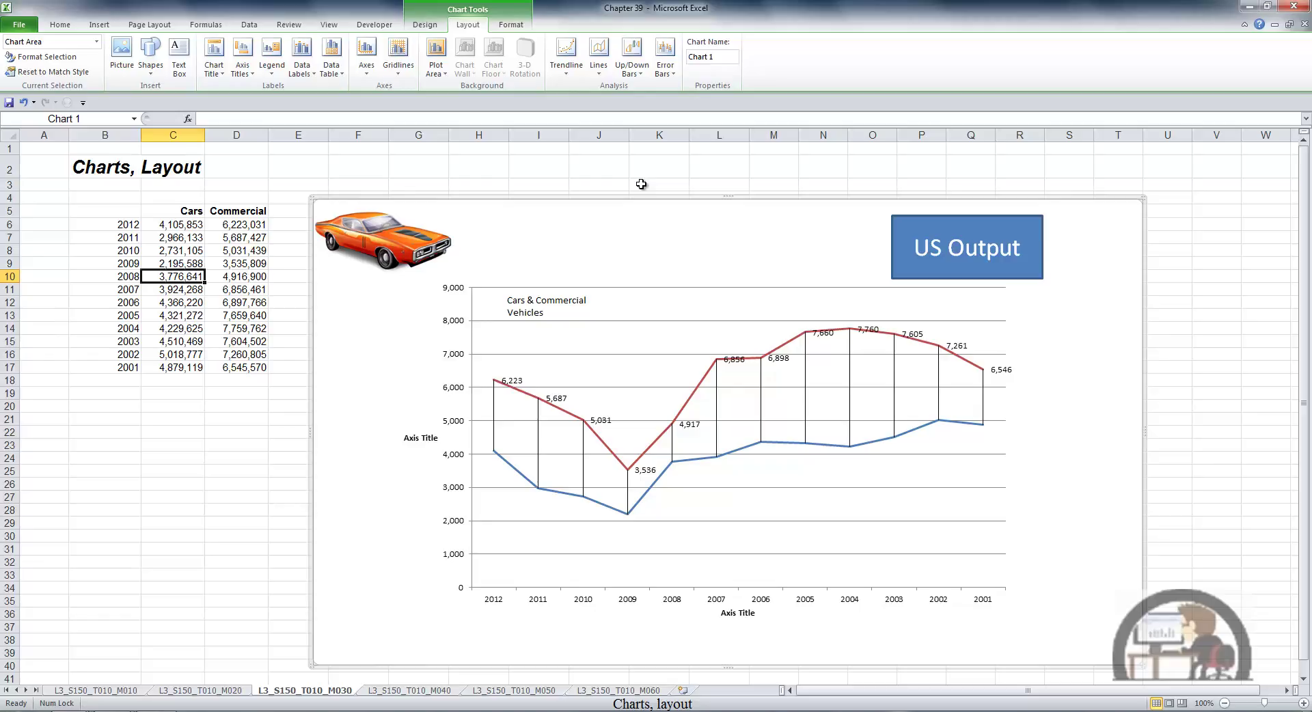
pyautogui.click(601, 71)
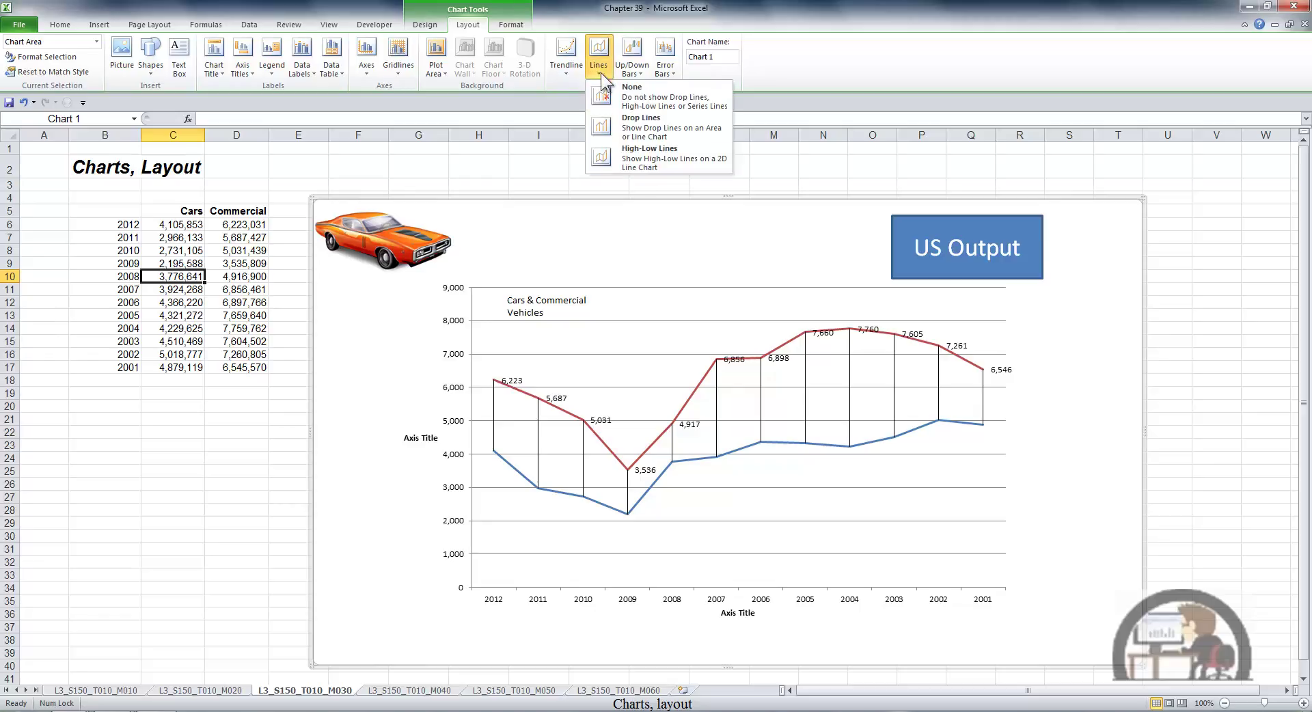
pyautogui.click(634, 99)
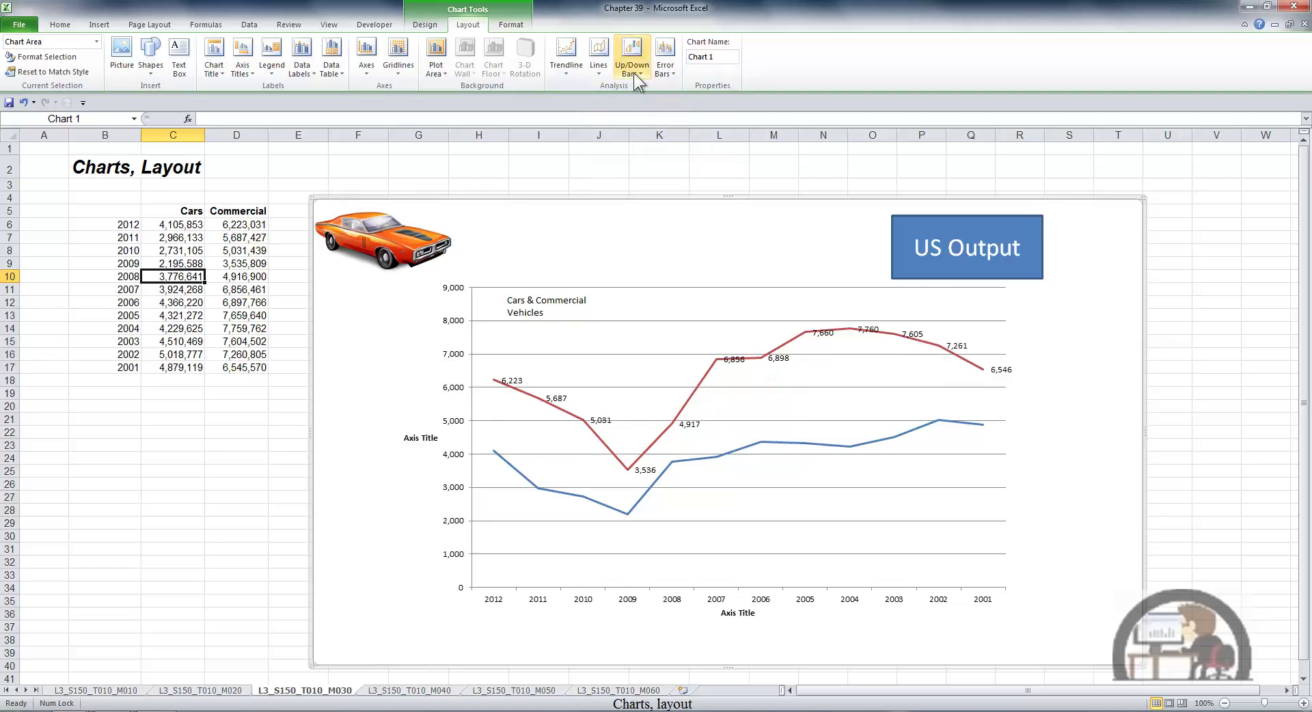
# - Show up/down bars between the Cars and Commercial lines, and undo one earlier chart edit
pyautogui.click(634, 72)
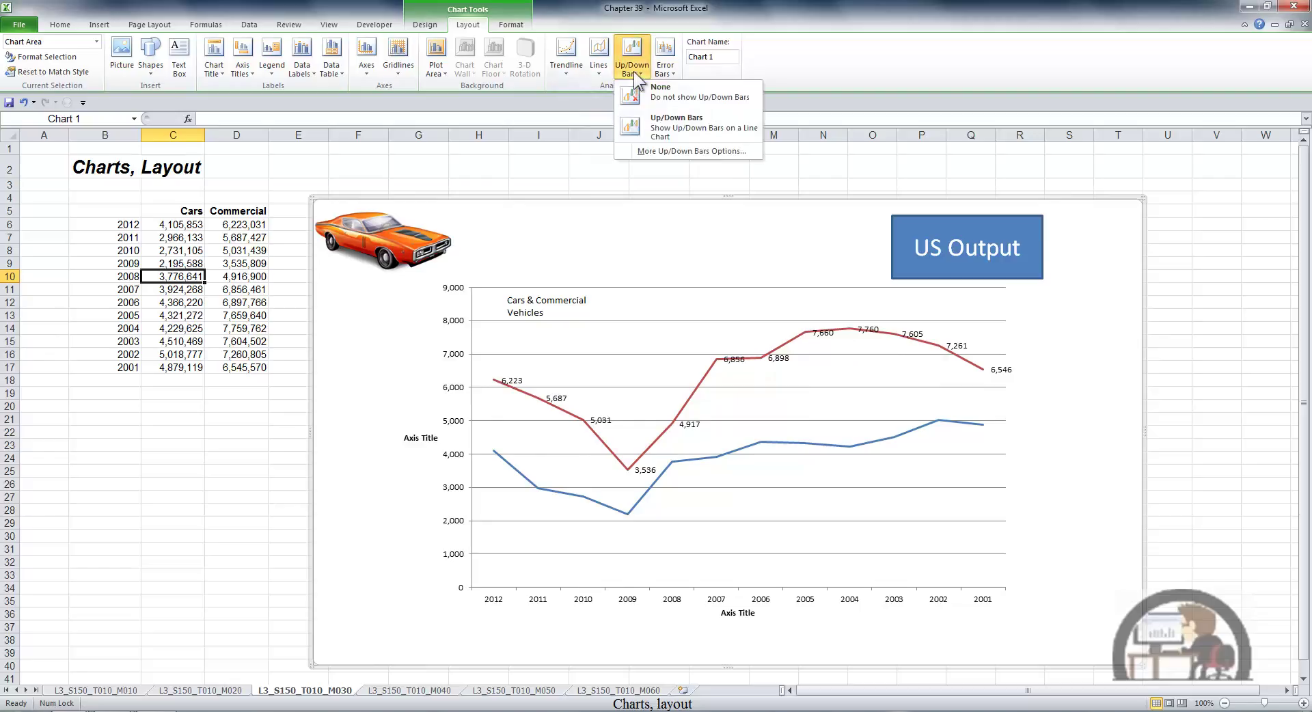
pyautogui.click(674, 121)
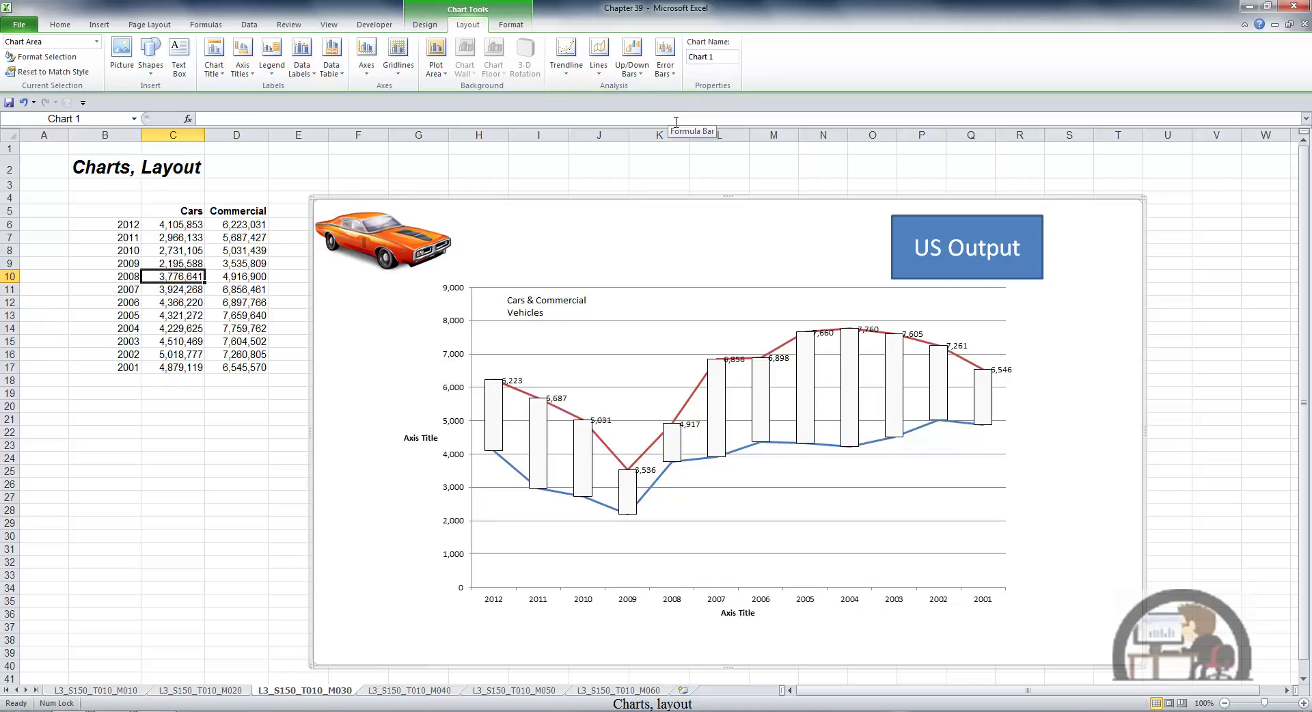
pyautogui.hotkey('ctrl', 'z')
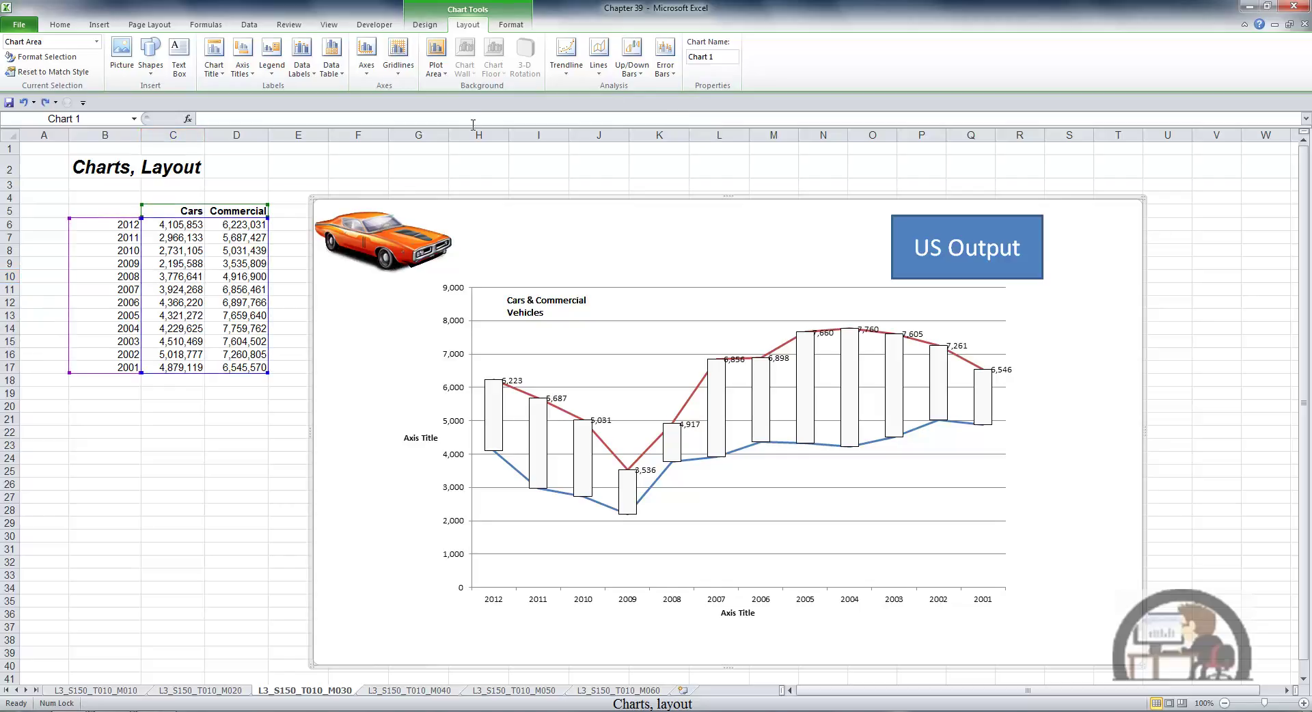
# - Try 1000000 as the 2008 Commercial output to test the up/down bars, and undo the value change
pyautogui.click(258, 276)
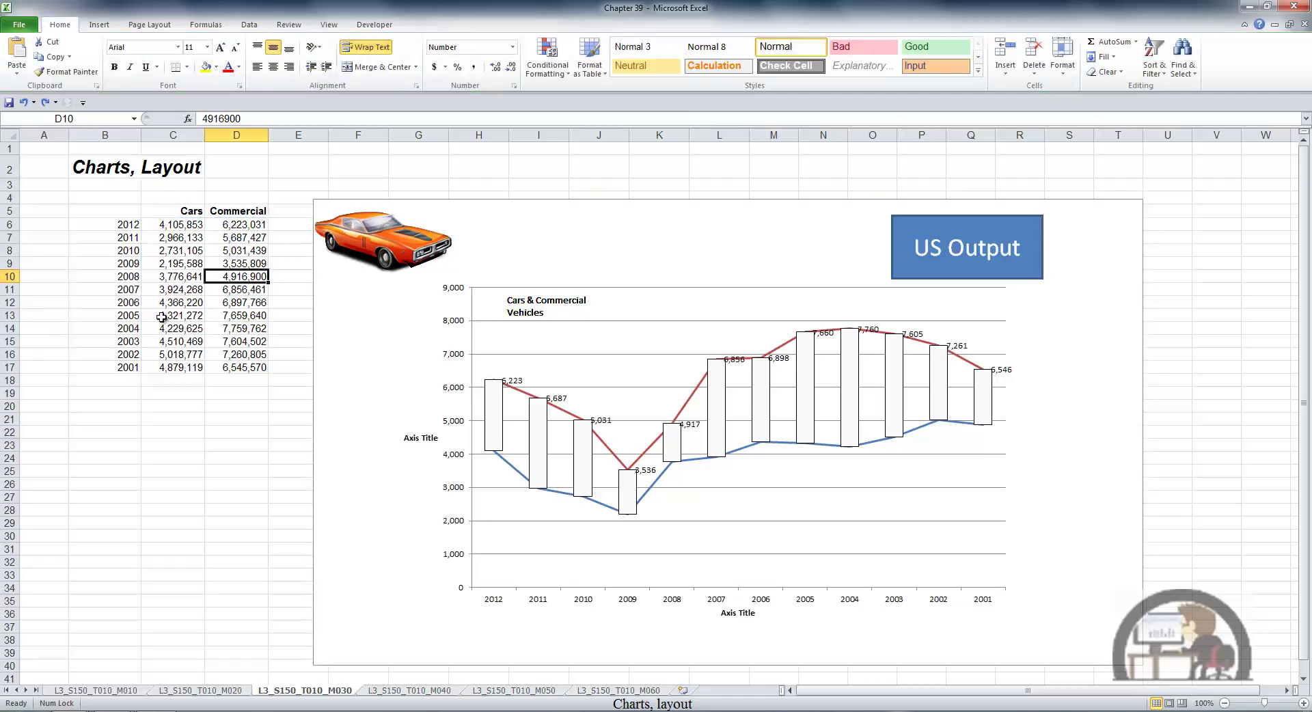
pyautogui.write('100000')
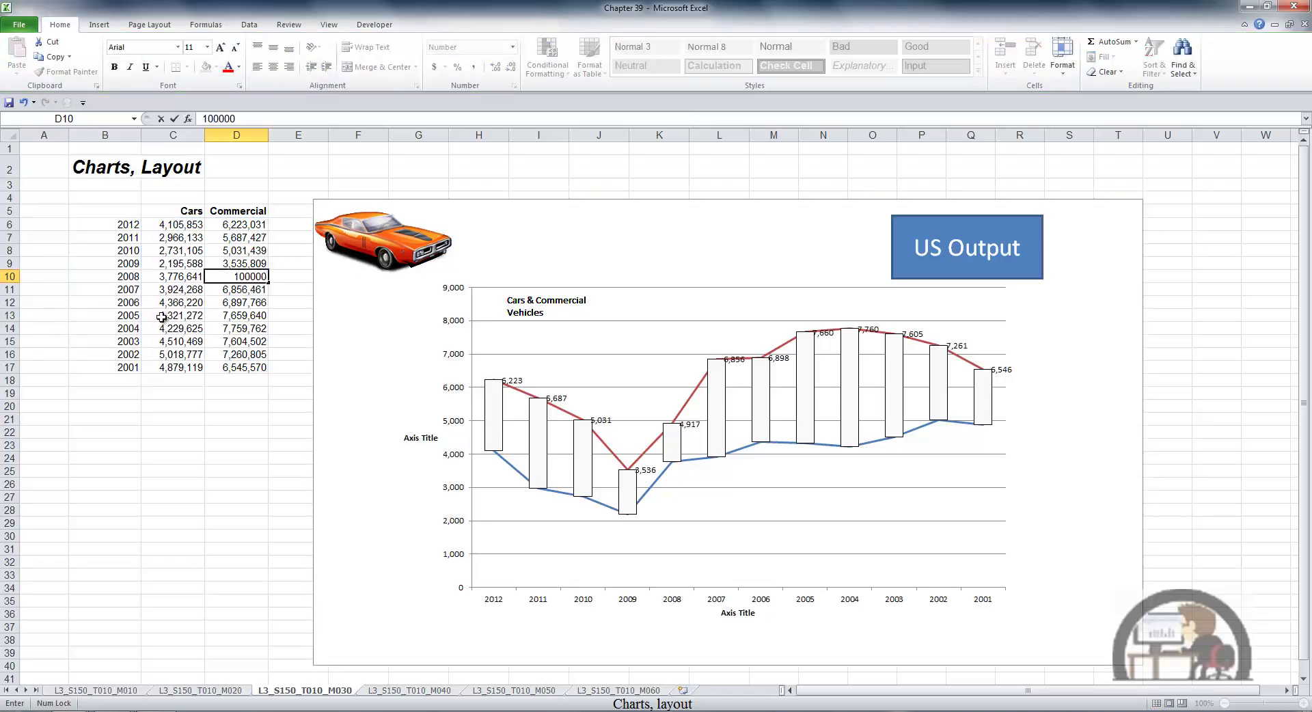
pyautogui.write('0')
pyautogui.press('Return')
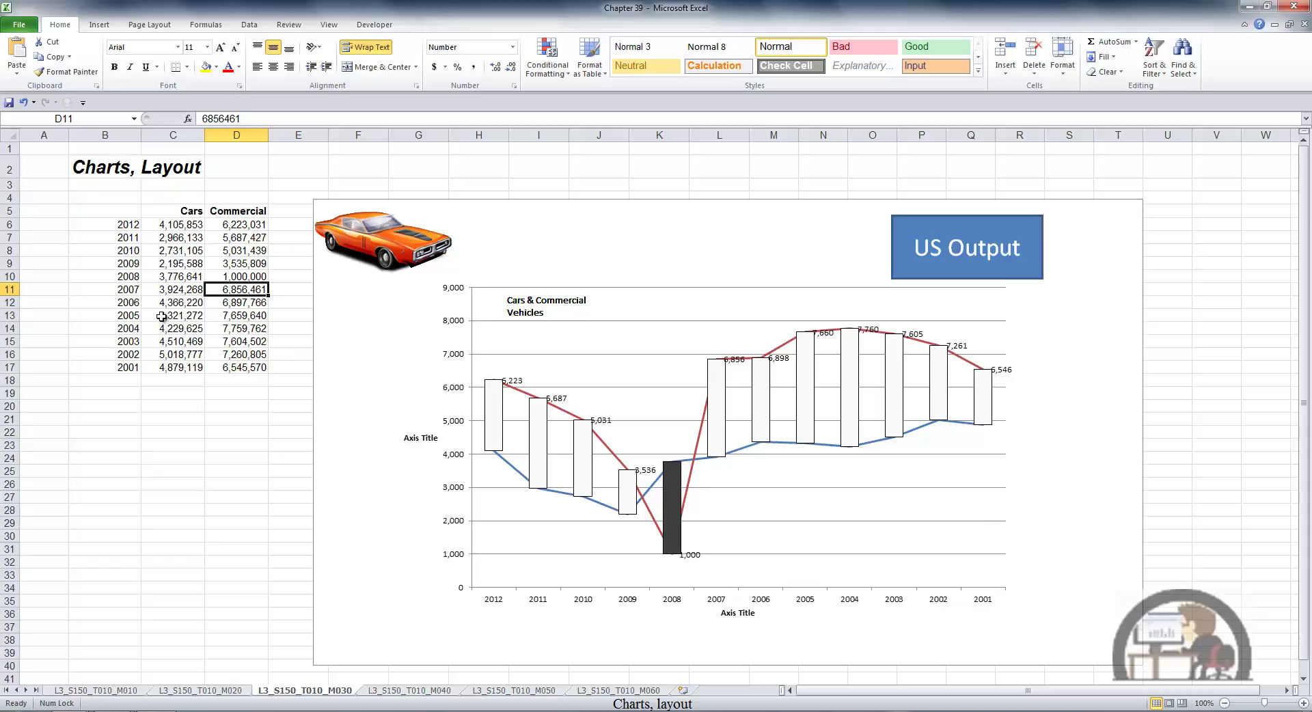
pyautogui.hotkey('ctrl', 'z')
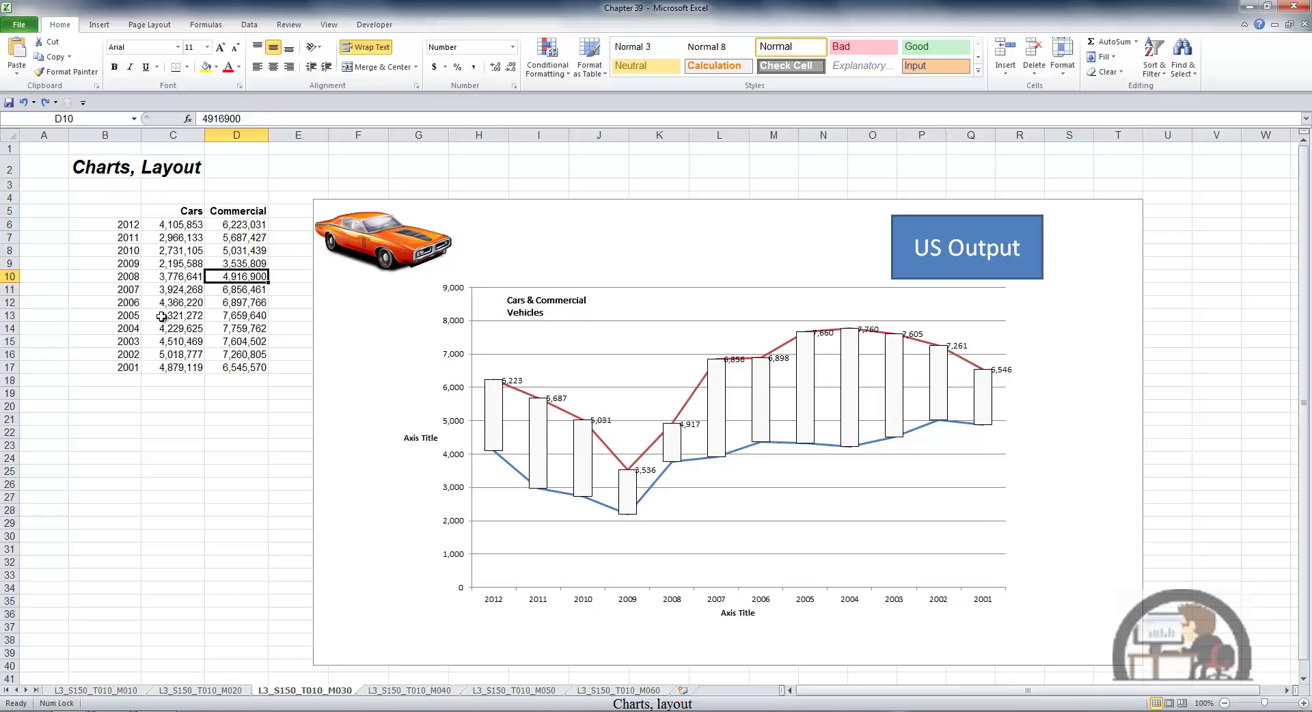
# - Return to the chart's layout options and remove the up/down bars from the line chart
pyautogui.click(547, 205)
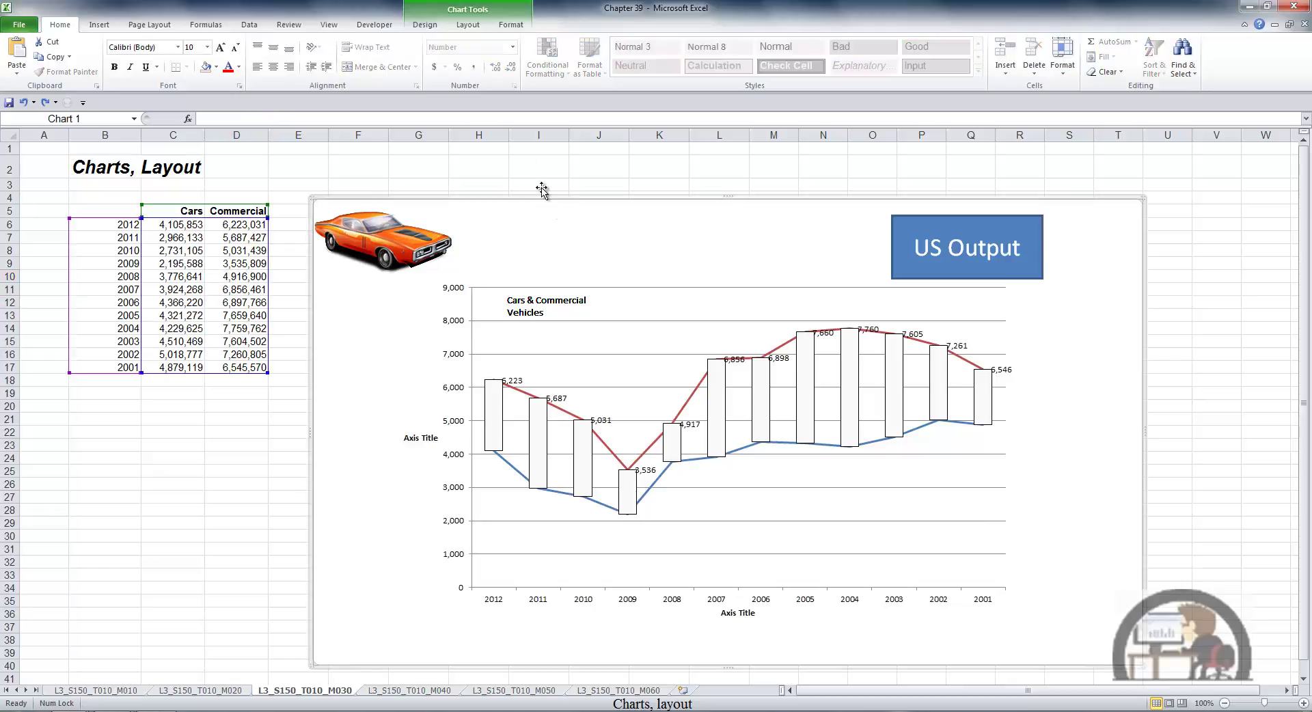
pyautogui.click(467, 25)
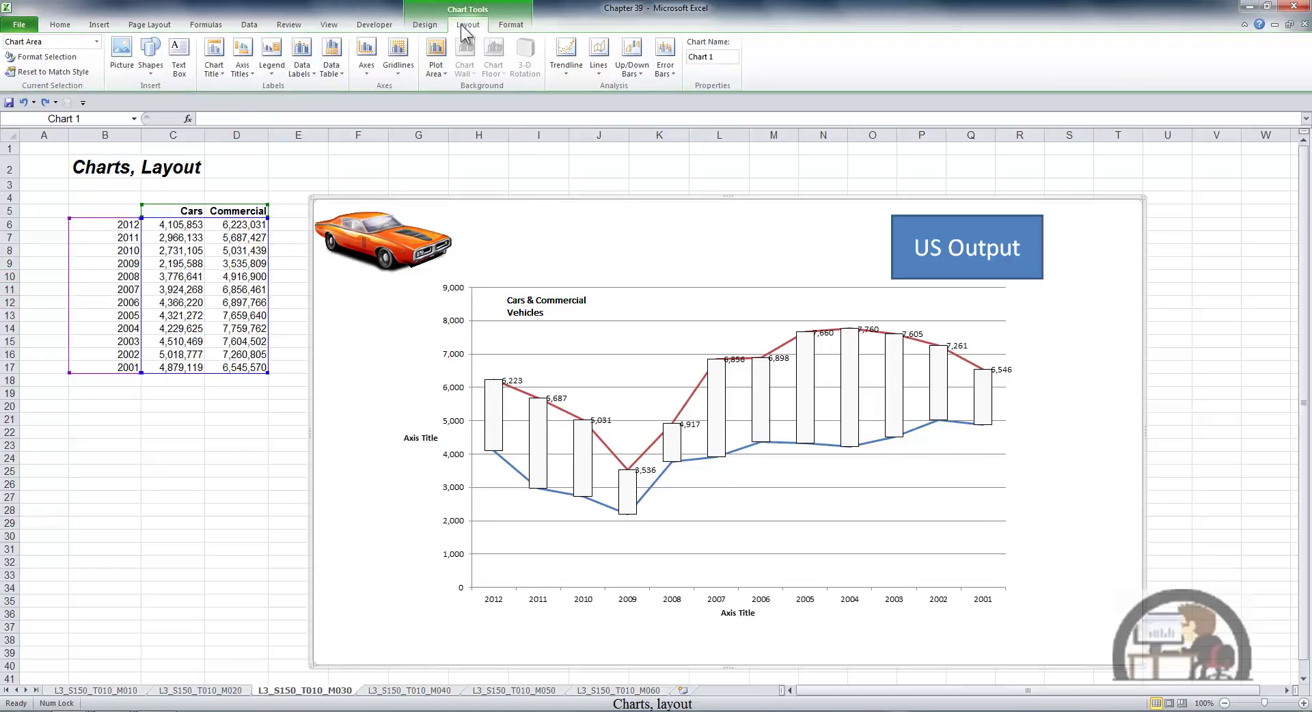
pyautogui.click(641, 75)
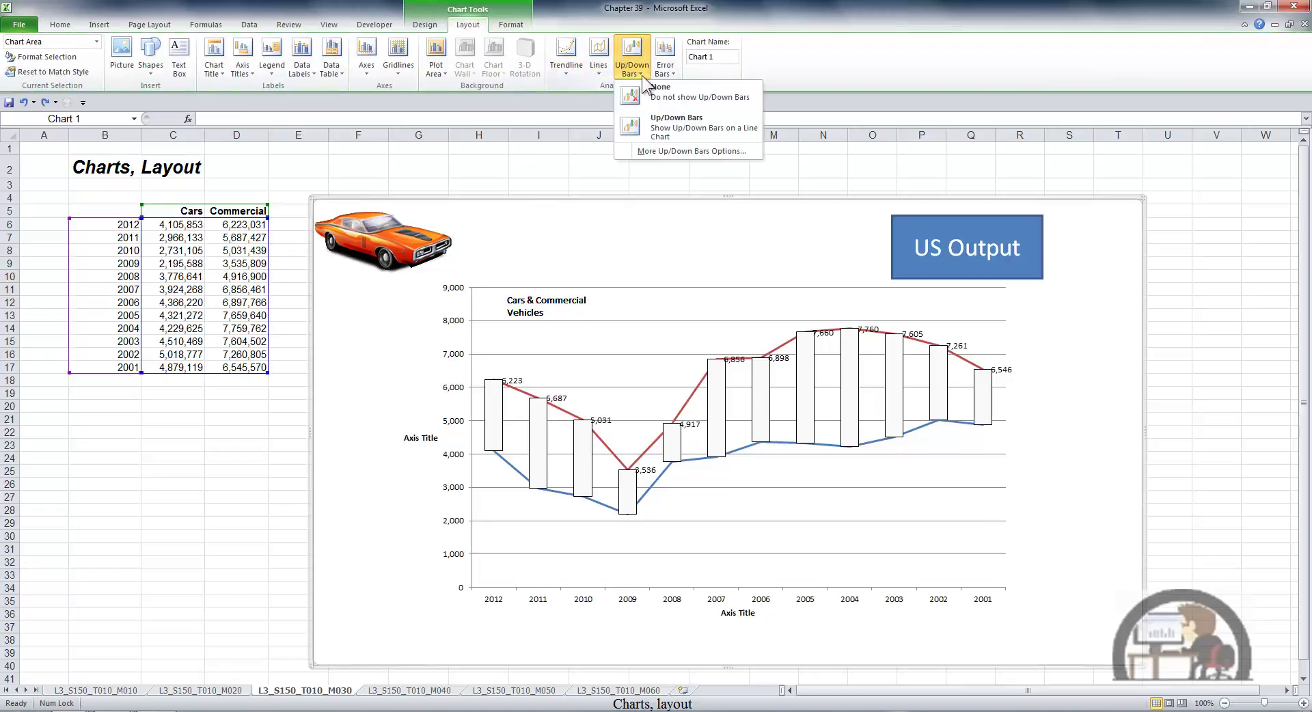
pyautogui.click(670, 98)
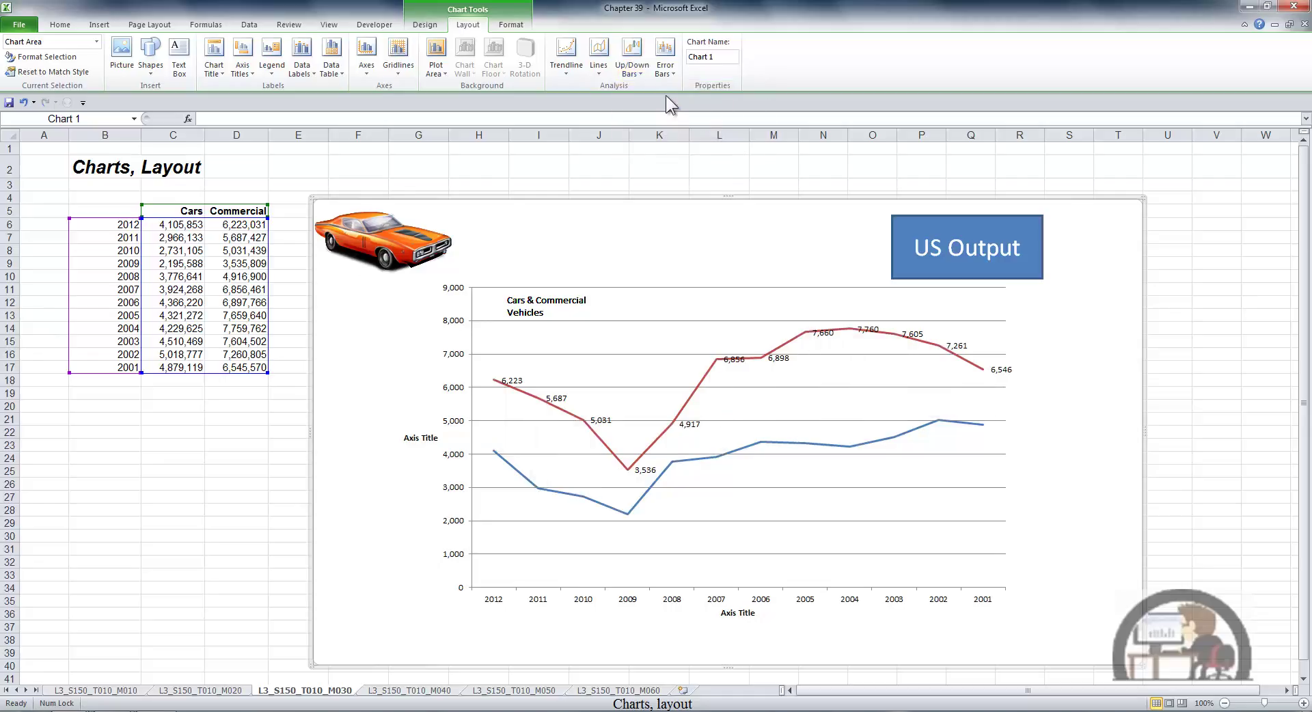
# - Try error bars with standard error and with percentage on the Cars and Commercial lines
pyautogui.click(663, 71)
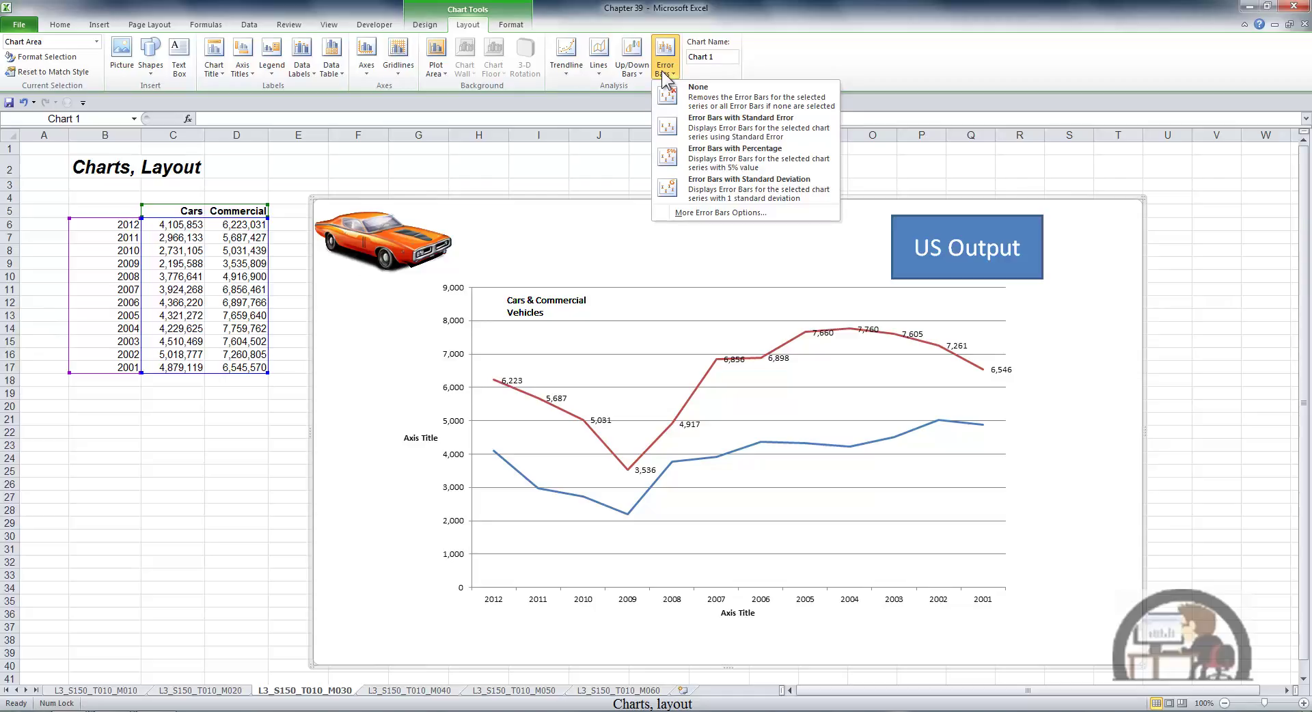
pyautogui.click(756, 125)
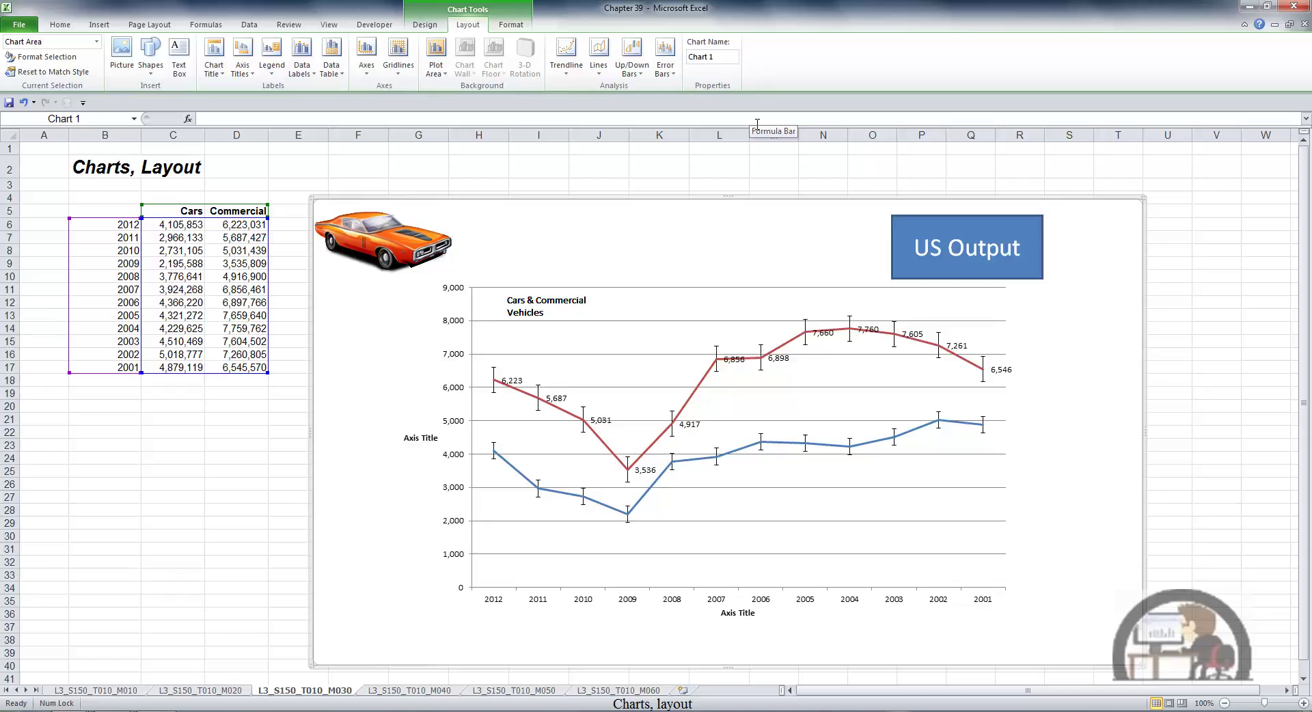
pyautogui.click(673, 71)
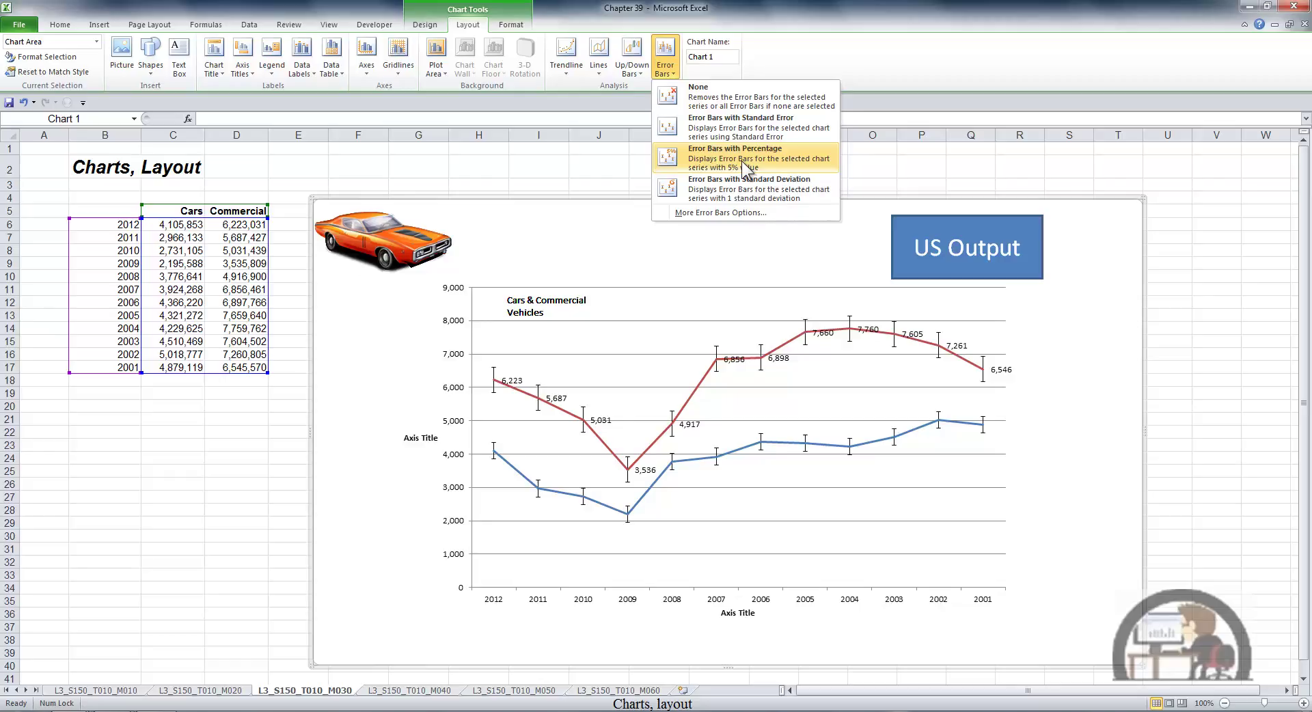
pyautogui.click(769, 153)
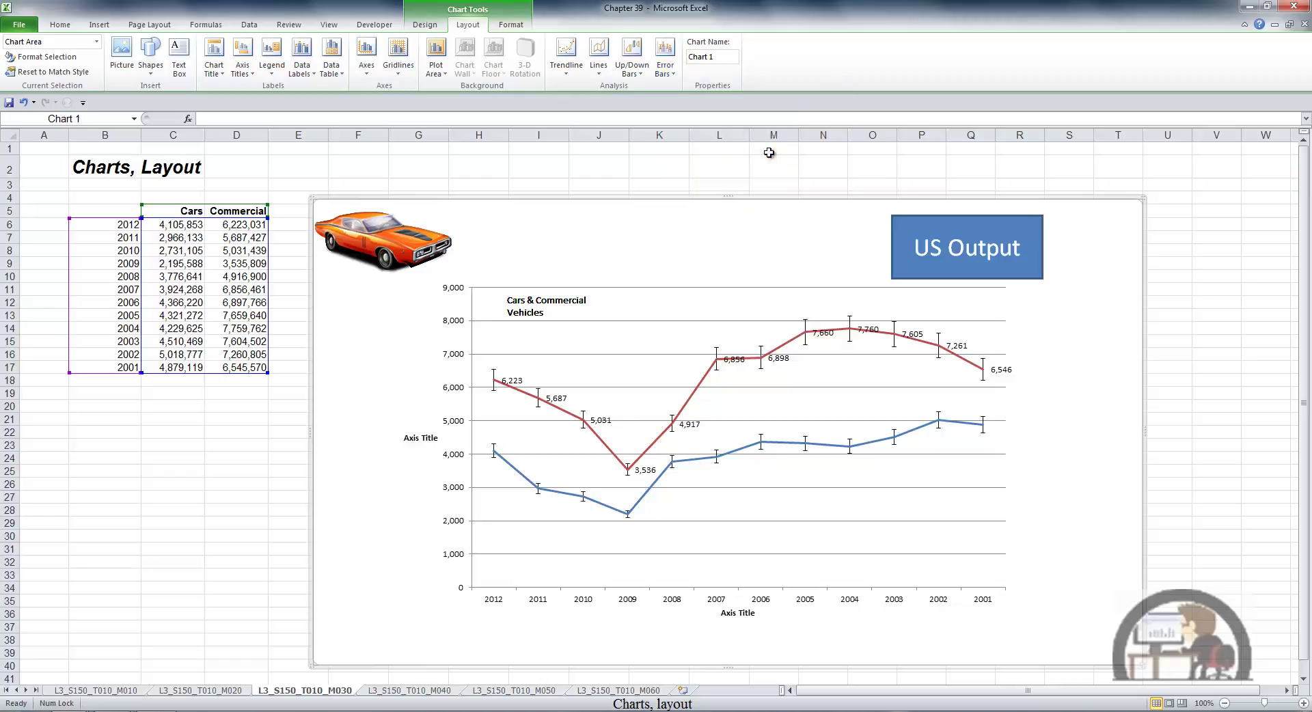
# - Apply error bars with standard deviation to the Cars and Commercial lines
pyautogui.click(666, 68)
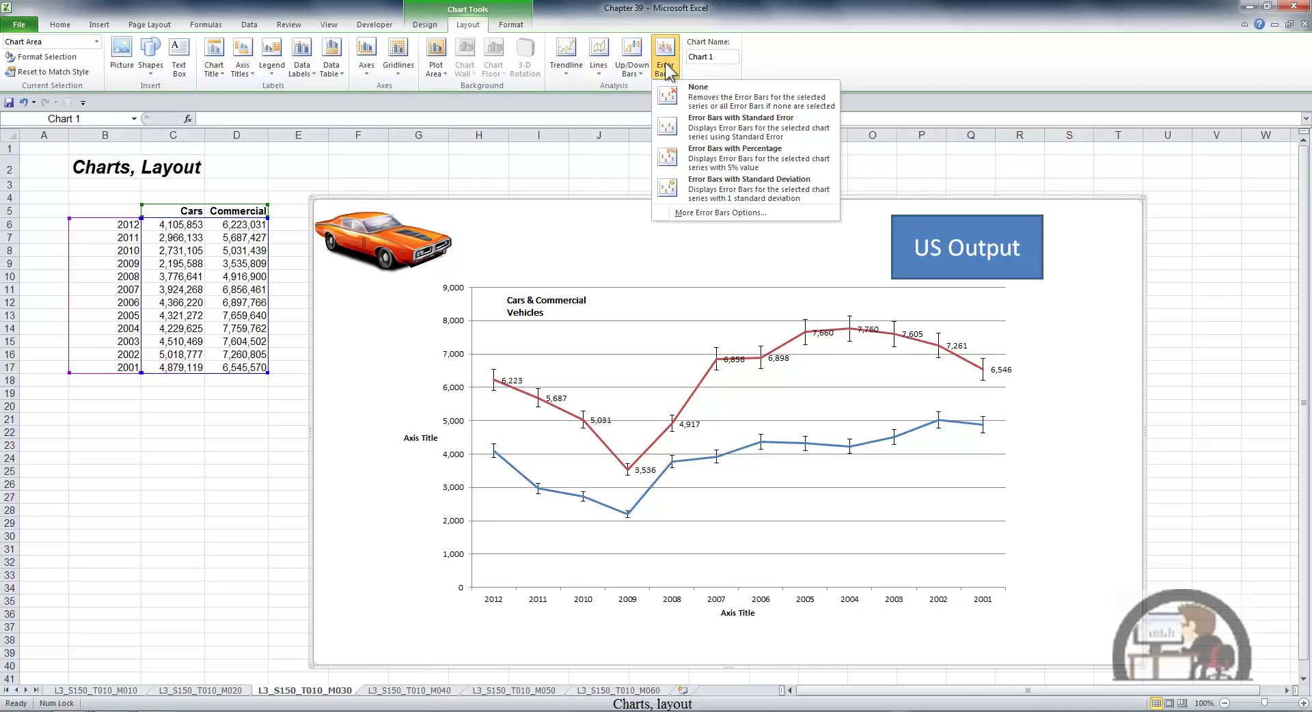
pyautogui.click(754, 187)
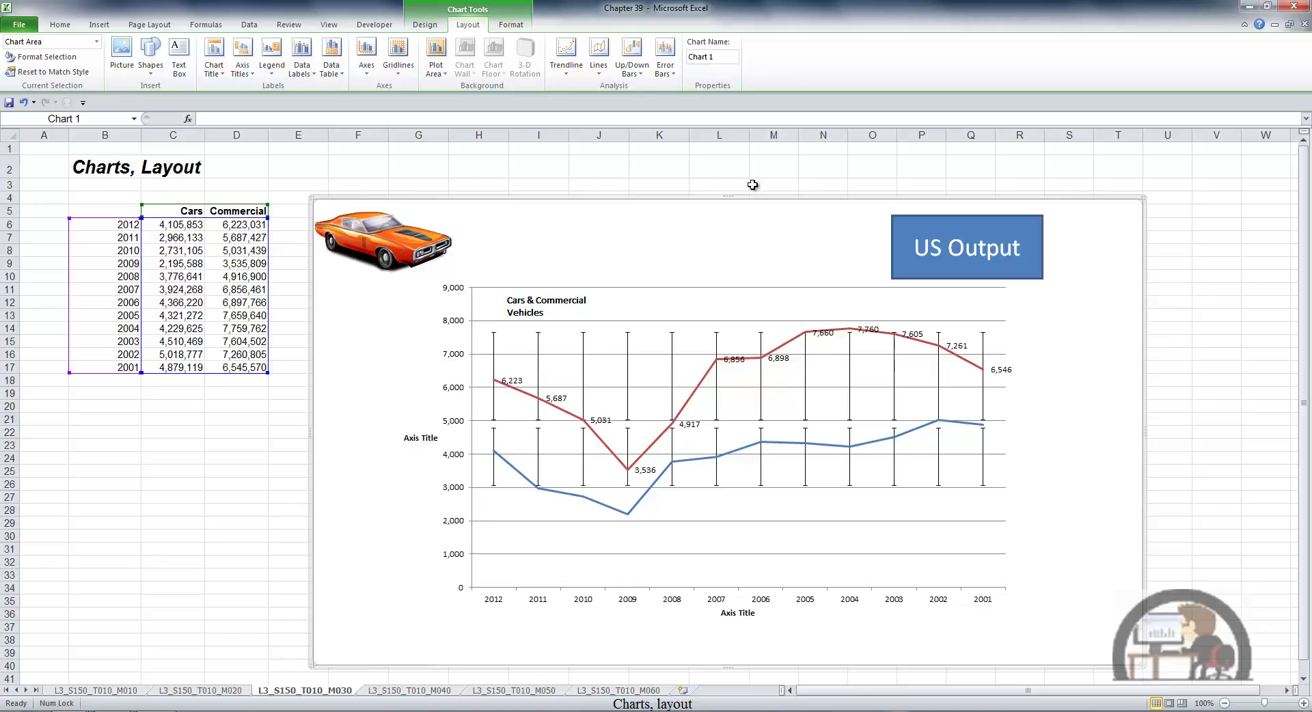
# - Rename the chart as Detroit
pyautogui.click(729, 58)
pyautogui.write('Detroit')
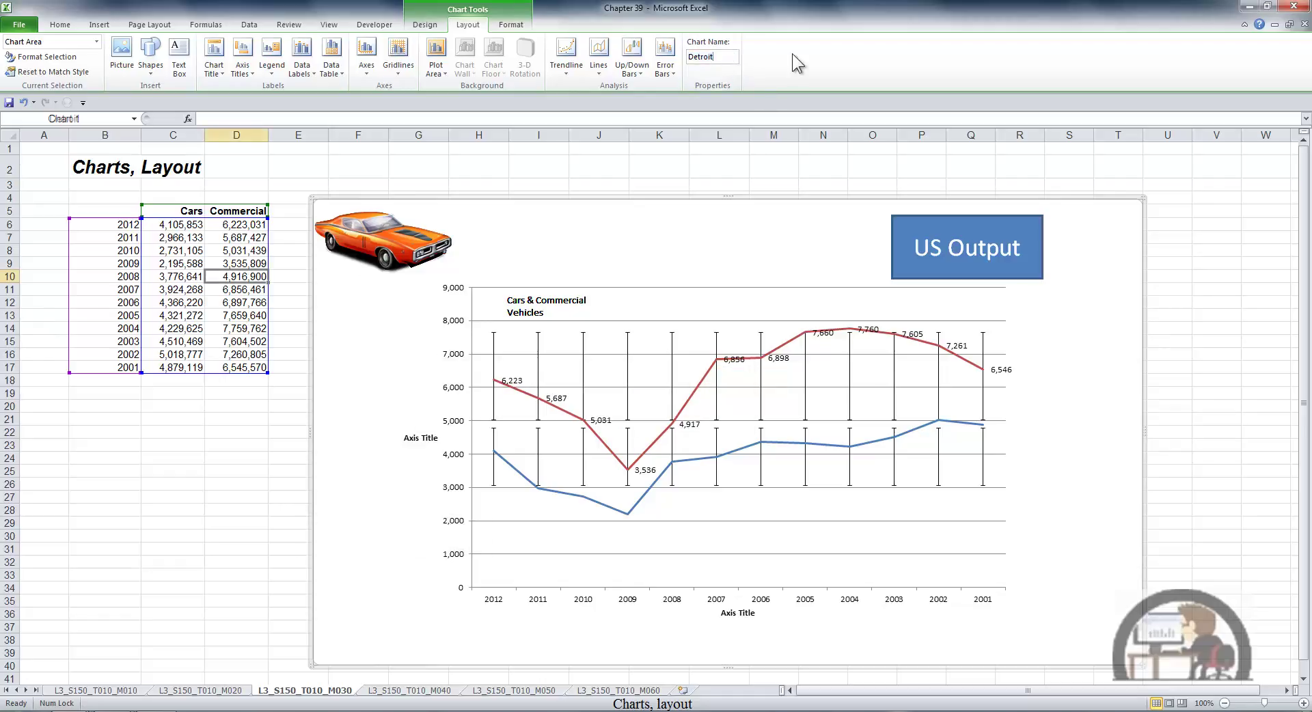
pyautogui.press('Return')
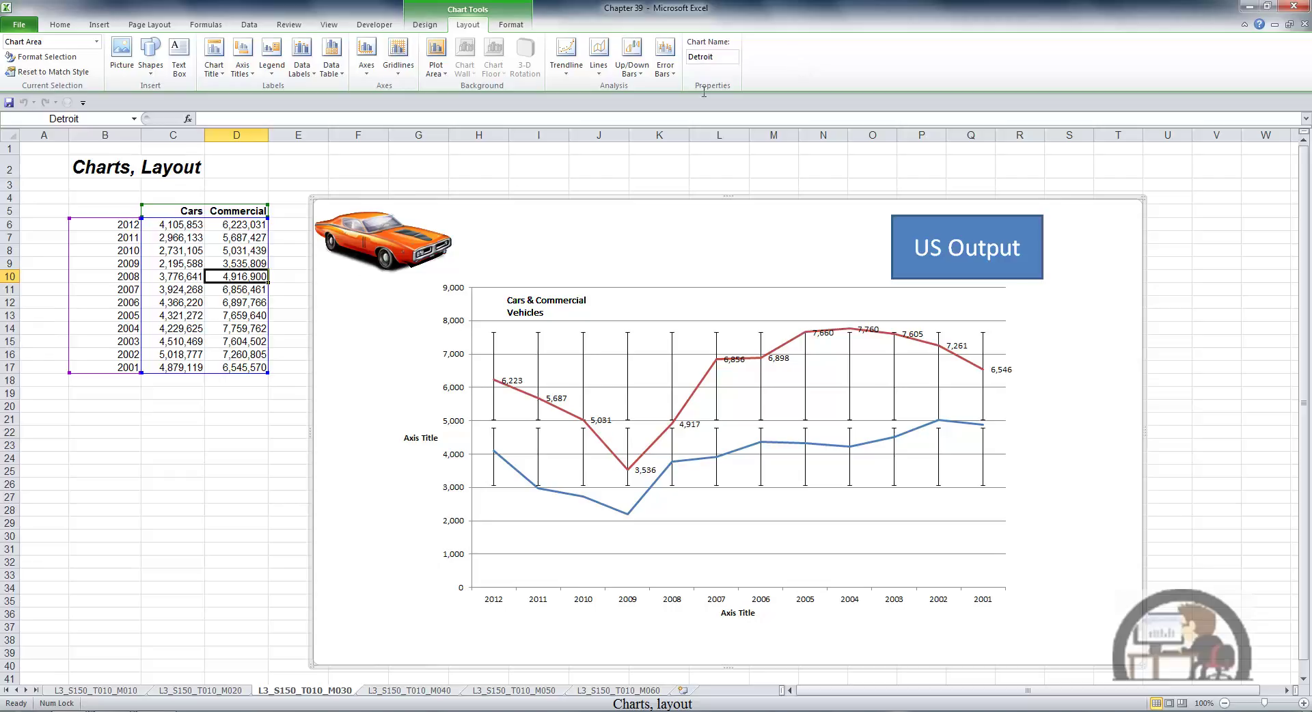
# - Hide and show the Detroit chart from the sheet's list of shapes, and reselect it to return to its layout options
pyautogui.click(419, 237)
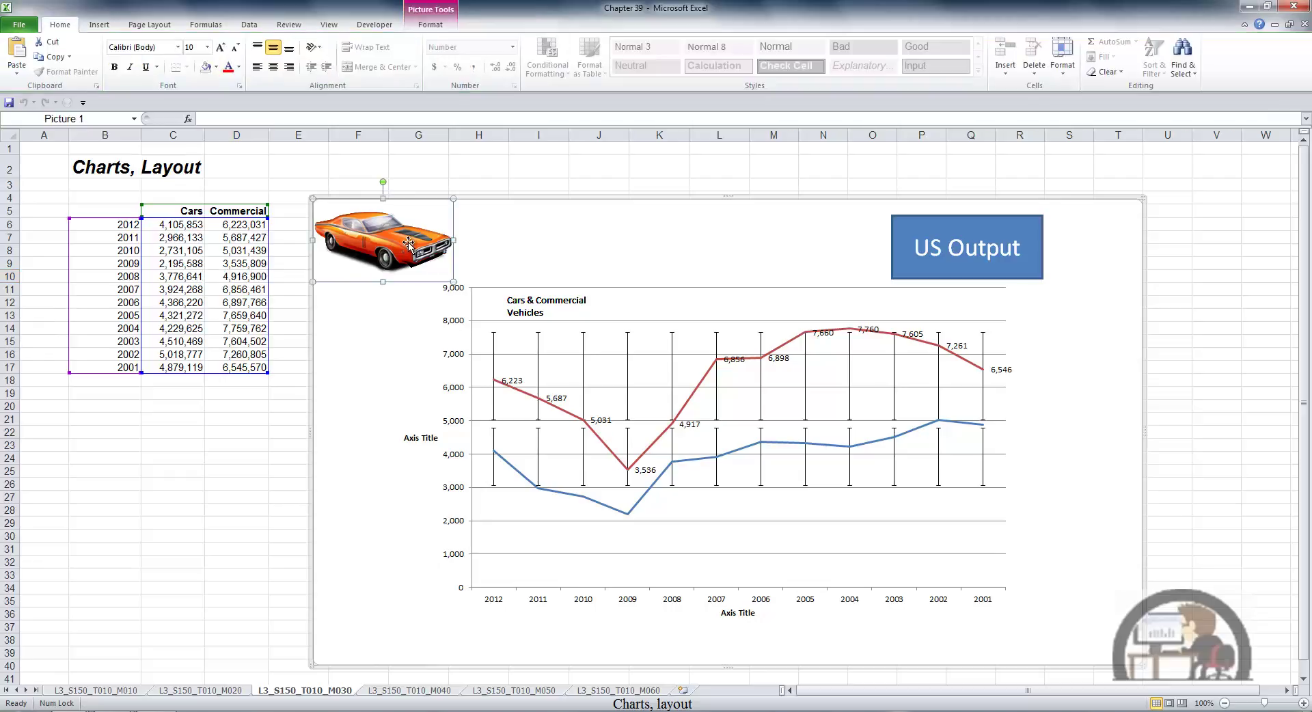
pyautogui.click(430, 26)
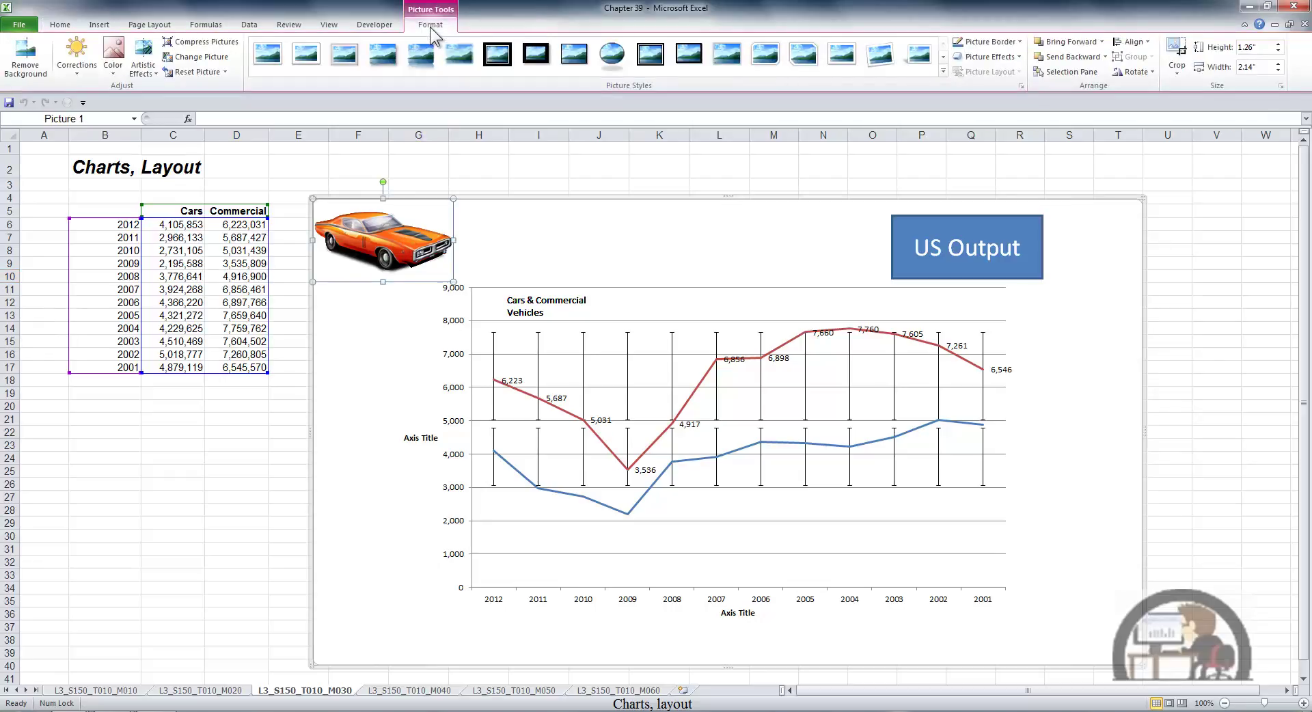
pyautogui.click(1067, 71)
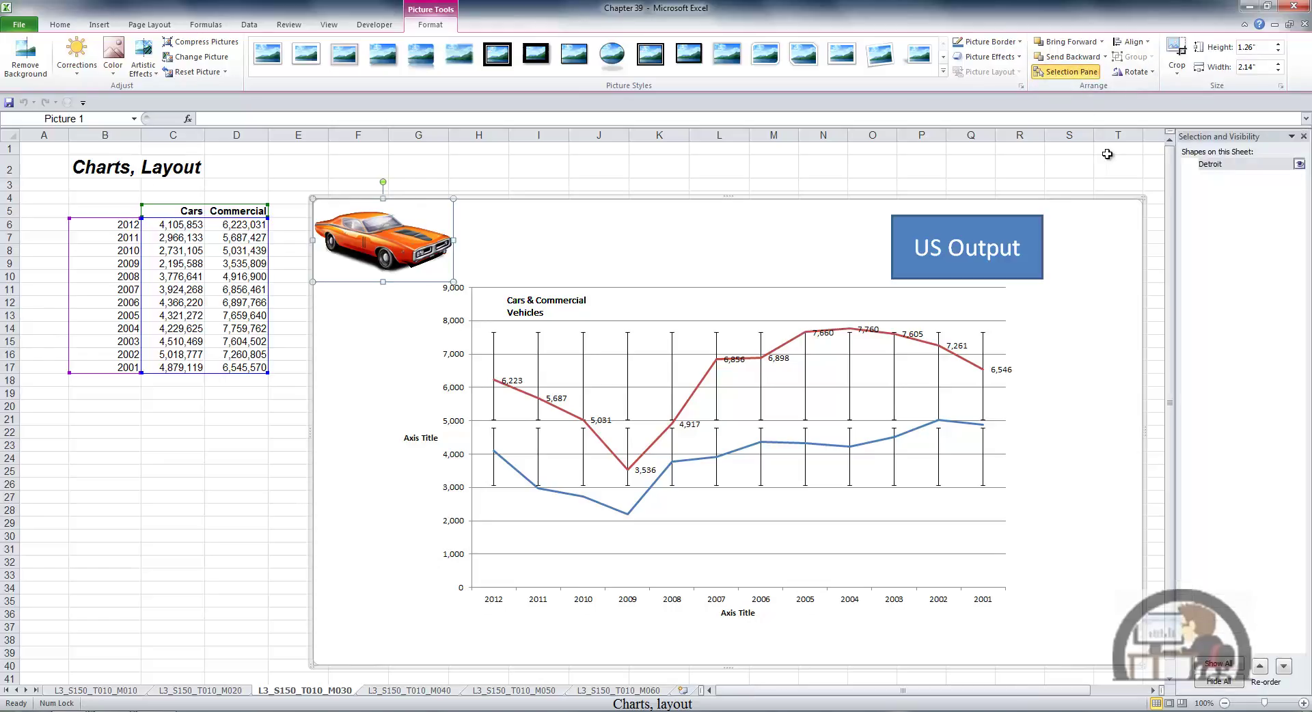
pyautogui.click(1299, 164)
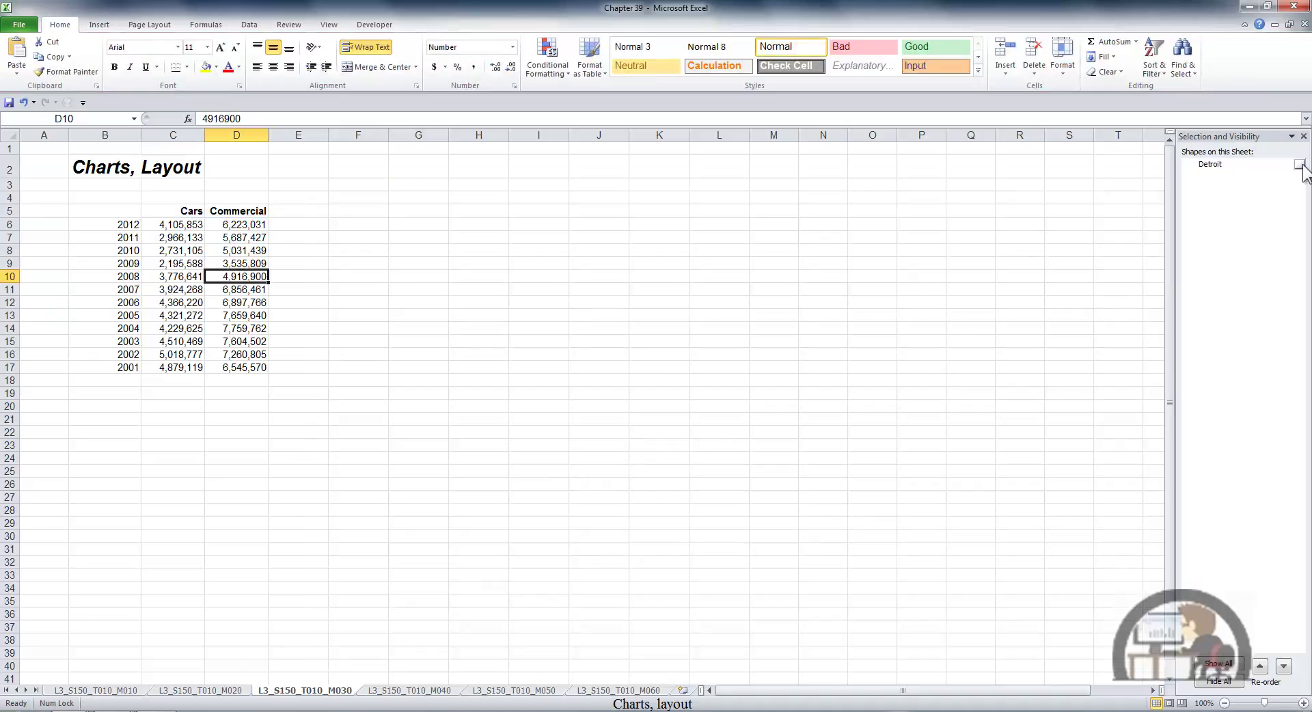
pyautogui.click(1299, 164)
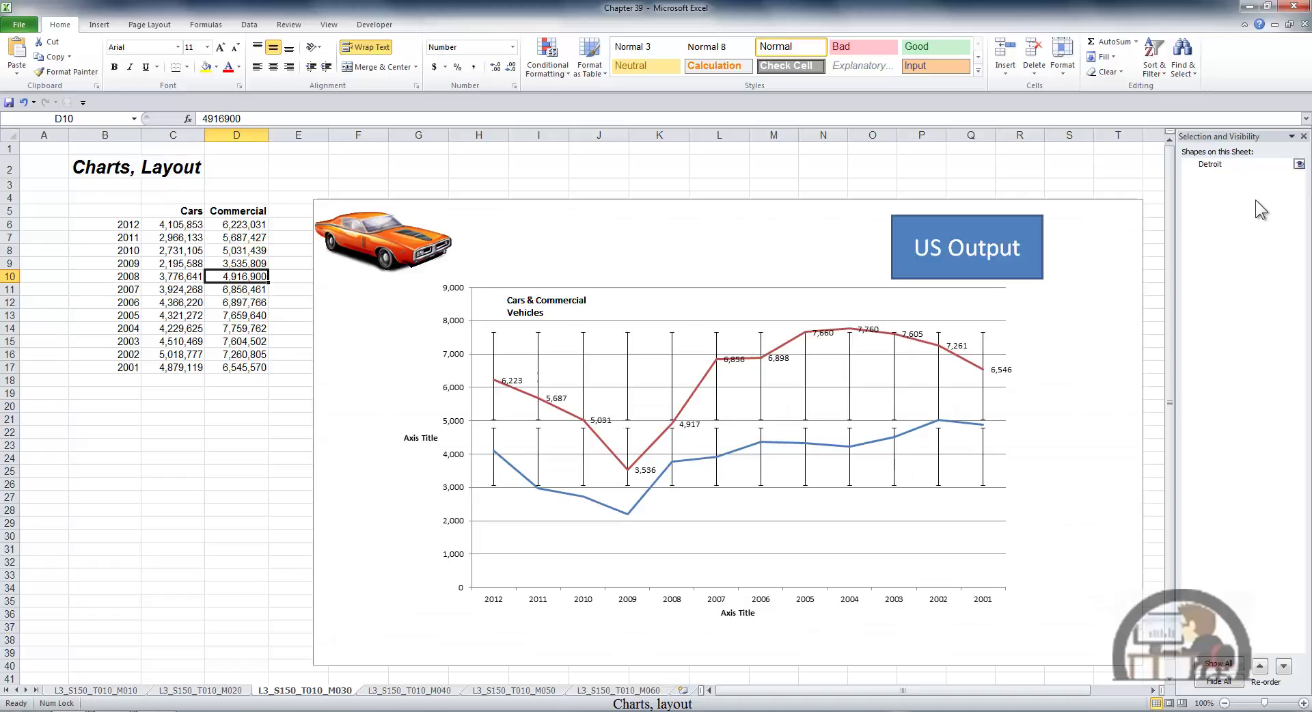
pyautogui.click(1206, 167)
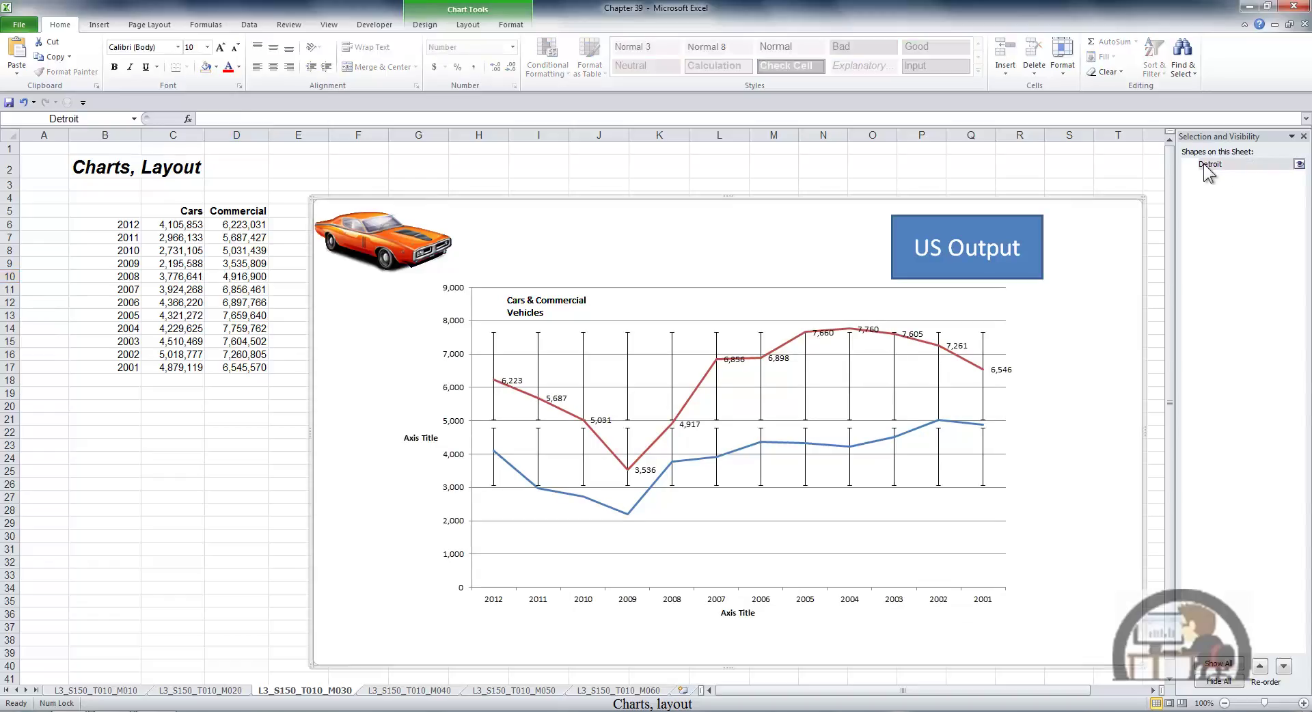
pyautogui.click(468, 25)
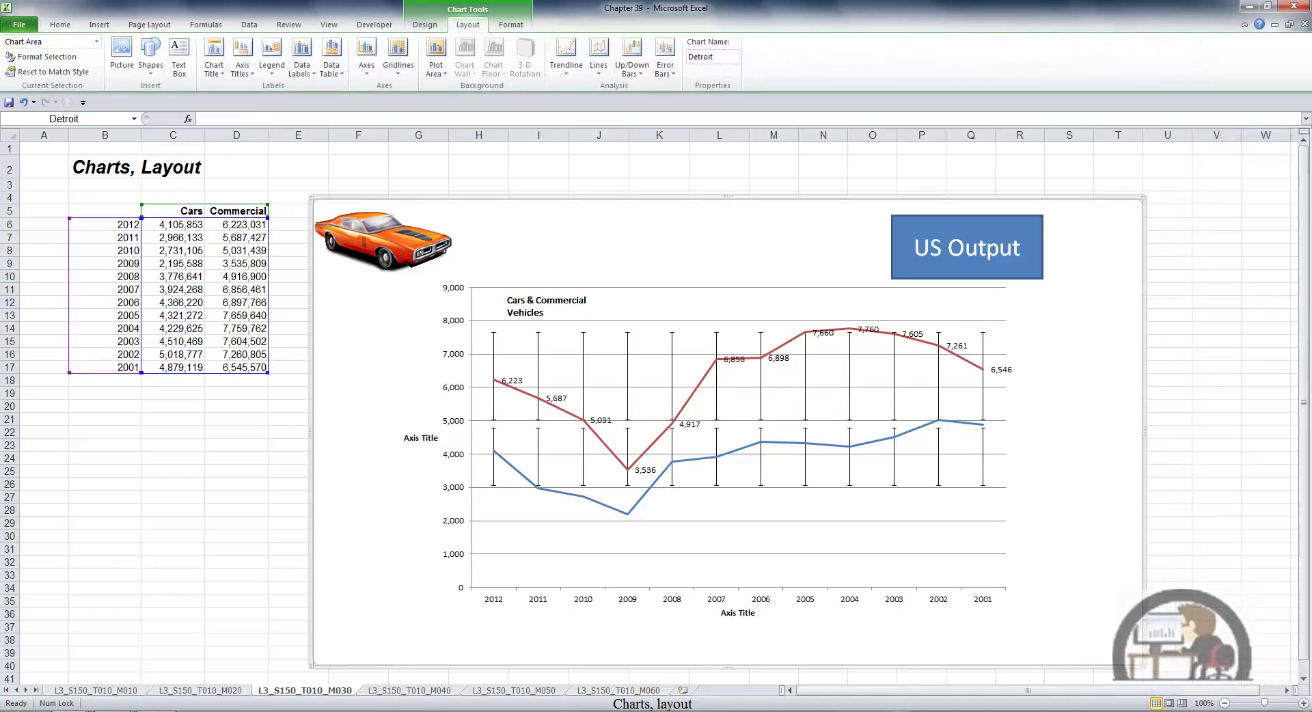